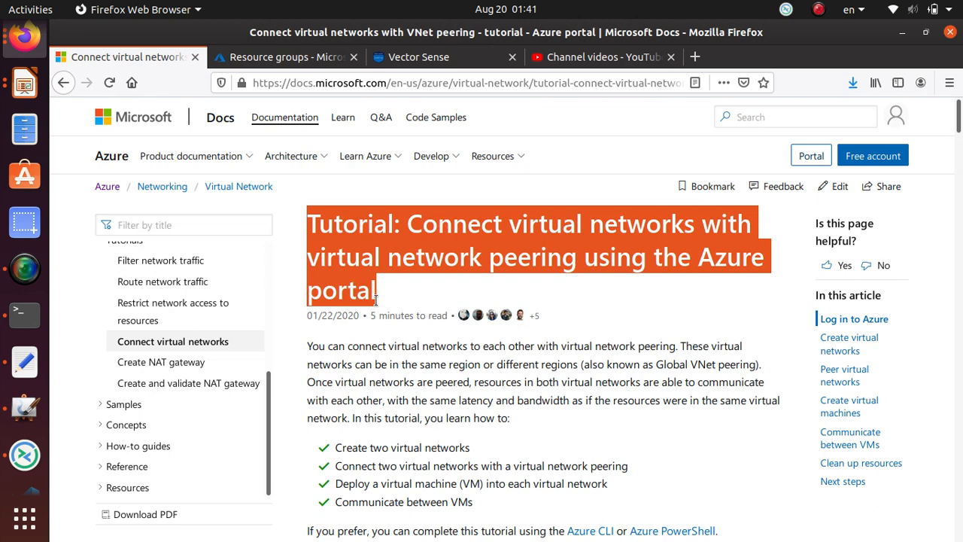
Bring MyPaint forward and start a new blank canvas, discarding the unsaved network sketch.
click(26, 406)
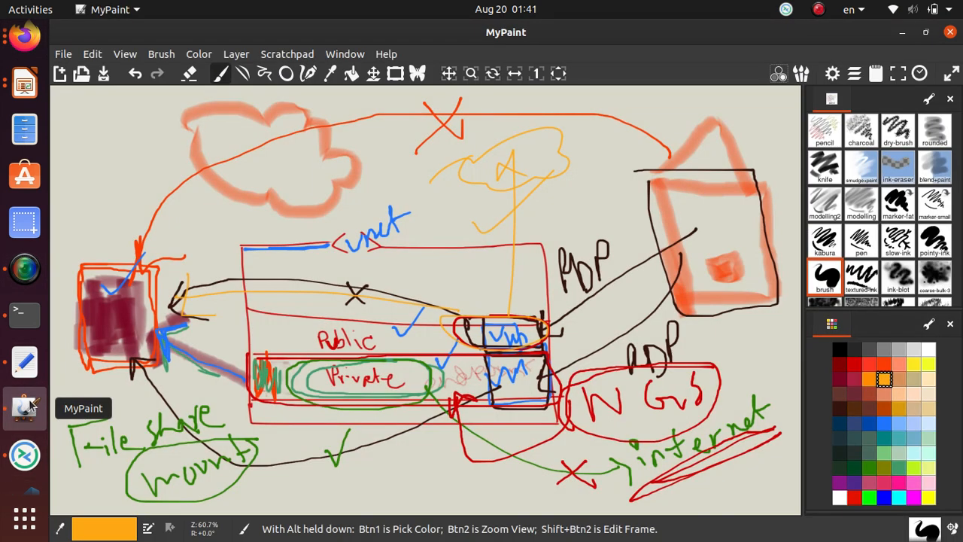
click(63, 75)
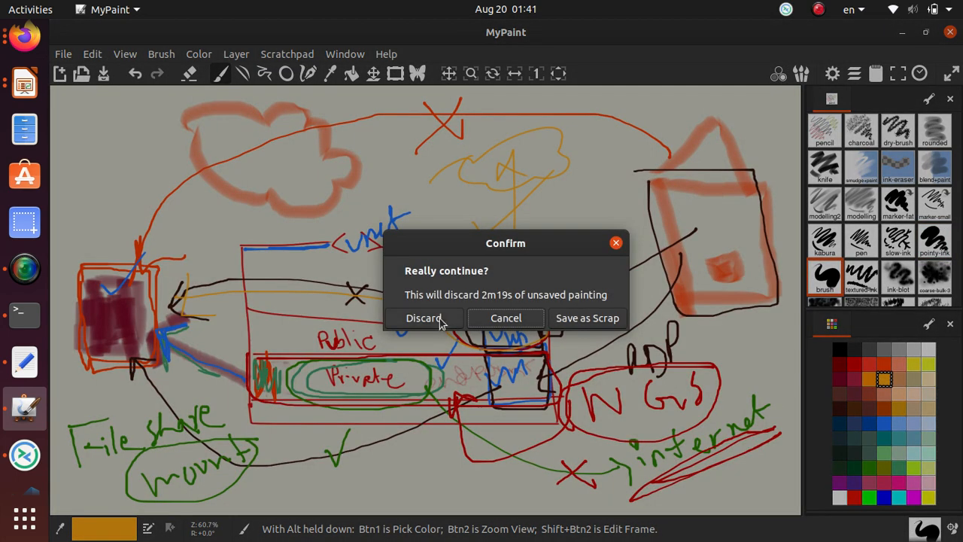
click(441, 319)
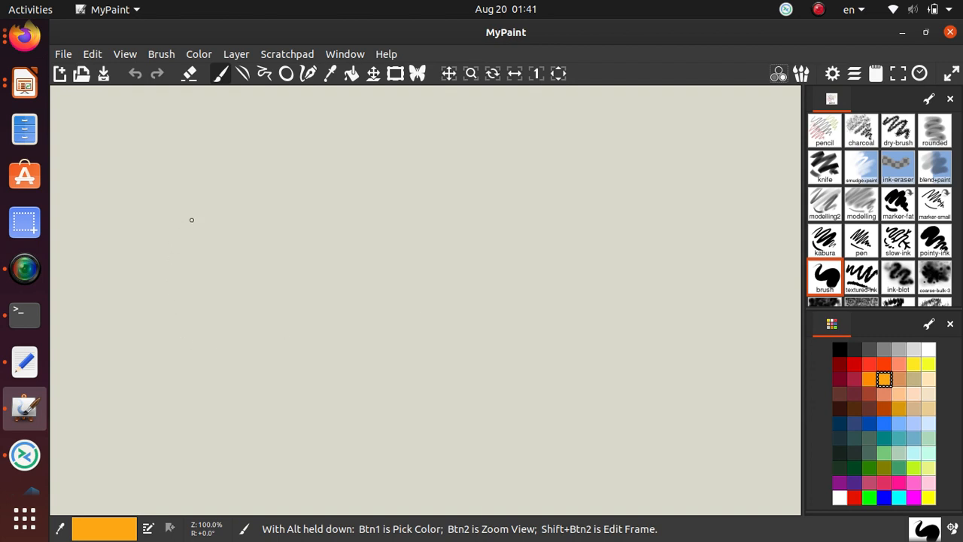
Draw the left box with bracket marks and a window, the large outer frame, and the right box outline.
mouse_move(171, 210)
mouse_down()
mouse_move(187, 299)
mouse_move(321, 299)
mouse_move(332, 200)
mouse_move(219, 198)
mouse_move(233, 208)
mouse_up()
mouse_move(238, 195)
mouse_down()
mouse_move(253, 196)
mouse_move(250, 214)
mouse_move(174, 213)
mouse_move(173, 223)
mouse_up()
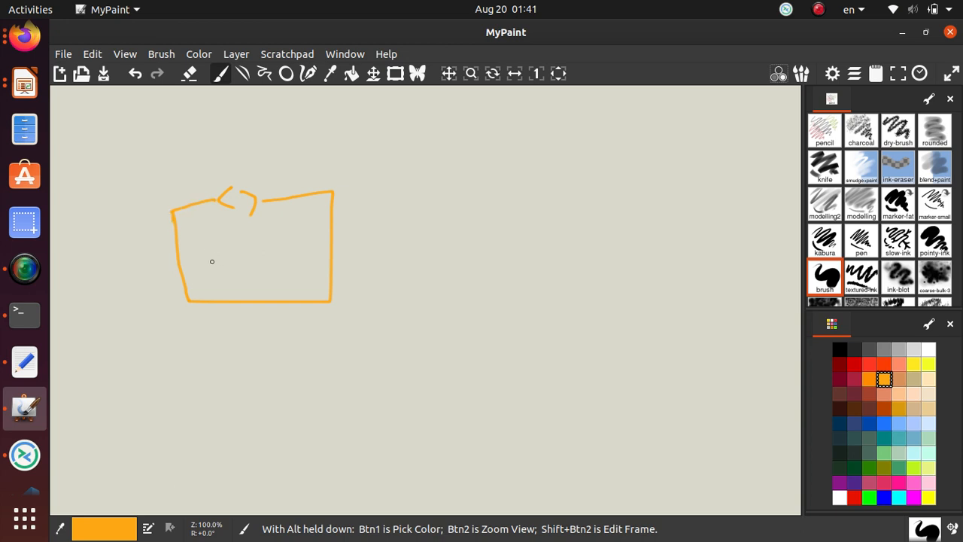
mouse_move(206, 263)
mouse_down()
mouse_move(227, 268)
mouse_move(205, 251)
mouse_move(253, 269)
mouse_move(270, 251)
mouse_move(248, 247)
mouse_up()
mouse_move(129, 146)
mouse_down()
mouse_move(301, 421)
mouse_move(690, 406)
mouse_move(662, 163)
mouse_move(445, 140)
mouse_move(155, 129)
mouse_move(123, 148)
mouse_up()
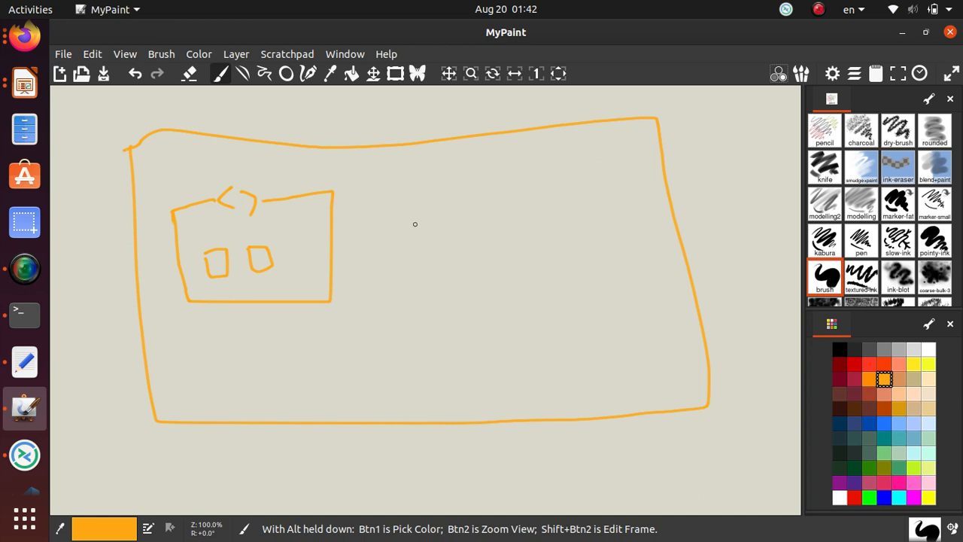
mouse_move(432, 184)
mouse_down()
mouse_move(419, 273)
mouse_move(508, 299)
mouse_up()
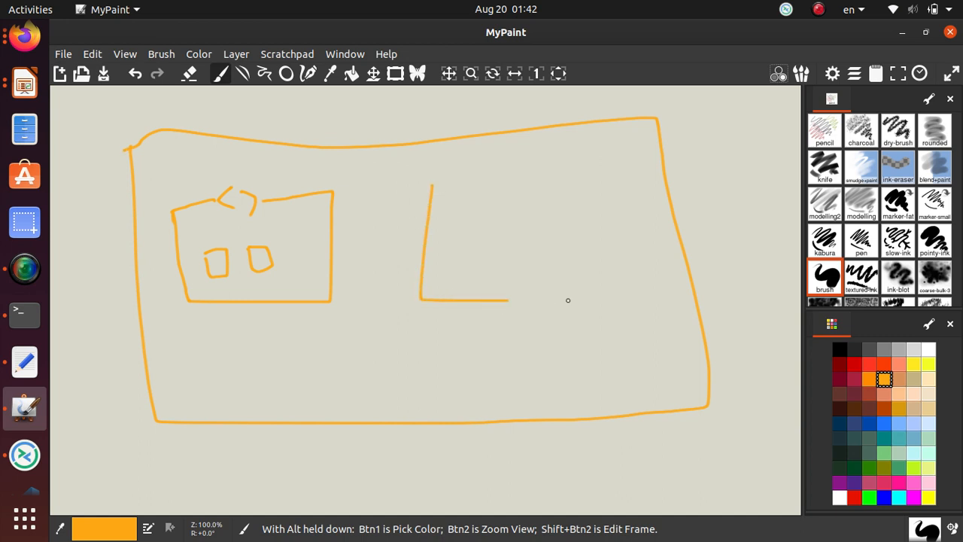
mouse_move(568, 301)
mouse_down()
mouse_move(598, 202)
mouse_move(587, 174)
mouse_move(430, 186)
mouse_up()
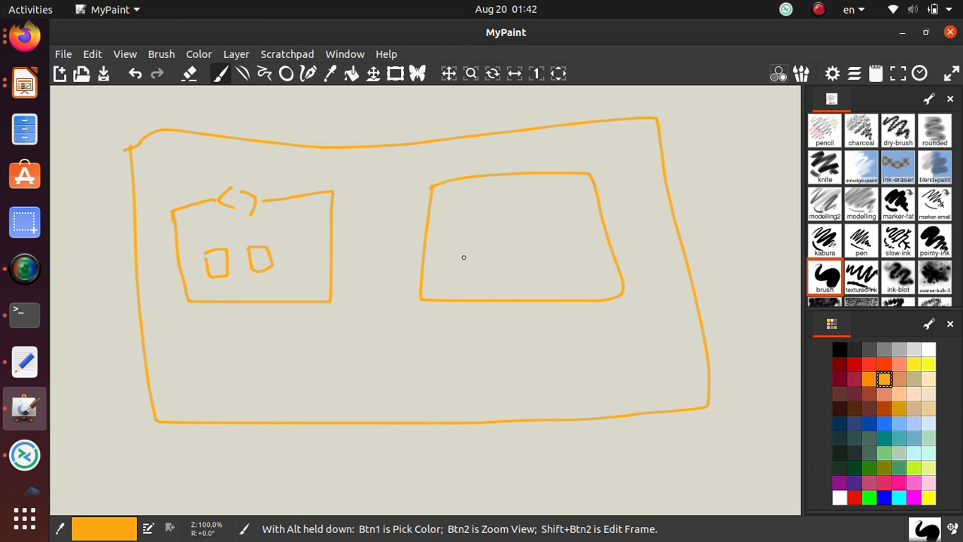
Add window shapes and bracket marks to the right box, then circle the windows in both boxes.
mouse_move(455, 243)
mouse_down()
mouse_move(477, 269)
mouse_move(447, 243)
mouse_up()
click(512, 238)
mouse_move(506, 256)
mouse_down()
mouse_move(528, 260)
mouse_move(518, 235)
mouse_up()
mouse_move(588, 229)
mouse_down()
mouse_move(589, 263)
mouse_move(588, 235)
mouse_up()
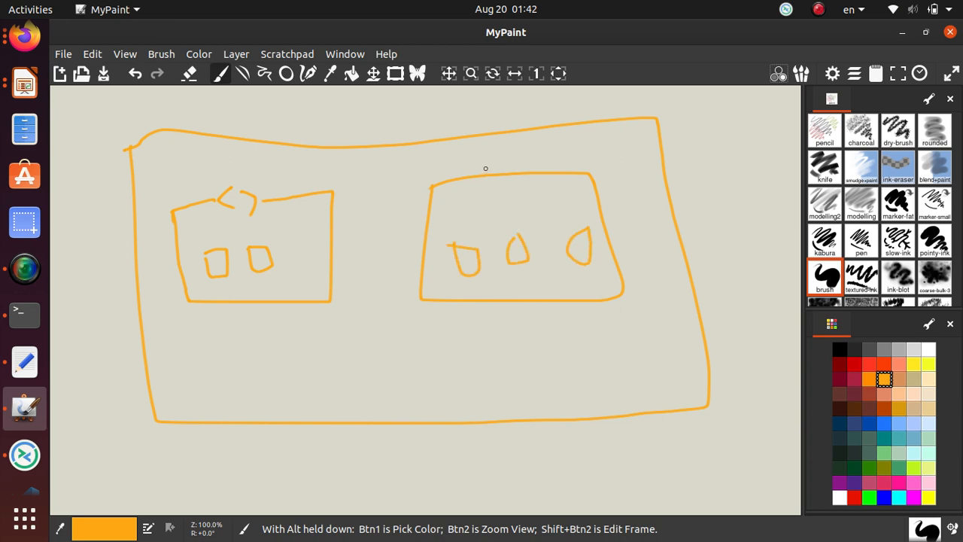
mouse_move(489, 166)
mouse_down()
mouse_move(481, 180)
mouse_move(490, 186)
mouse_move(521, 165)
mouse_move(520, 186)
mouse_up()
mouse_move(302, 245)
mouse_down()
mouse_move(218, 241)
mouse_move(236, 291)
mouse_move(274, 237)
mouse_up()
mouse_move(566, 228)
mouse_down()
mouse_move(503, 281)
mouse_move(505, 215)
mouse_move(515, 219)
mouse_up()
In red, draw arrows both ways between the inner boxes and a small box with shapes below.
click(855, 364)
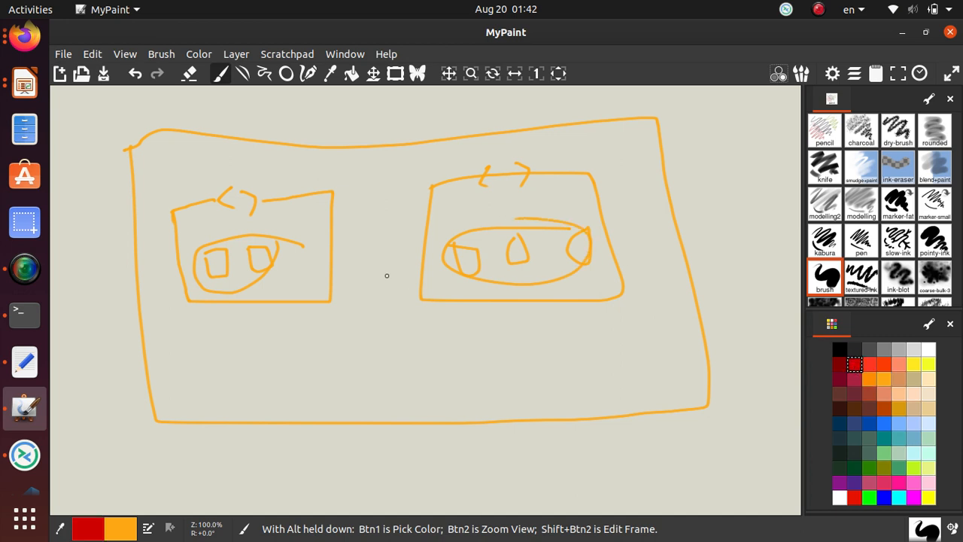
mouse_move(324, 228)
mouse_down()
mouse_move(433, 223)
mouse_move(408, 217)
mouse_up()
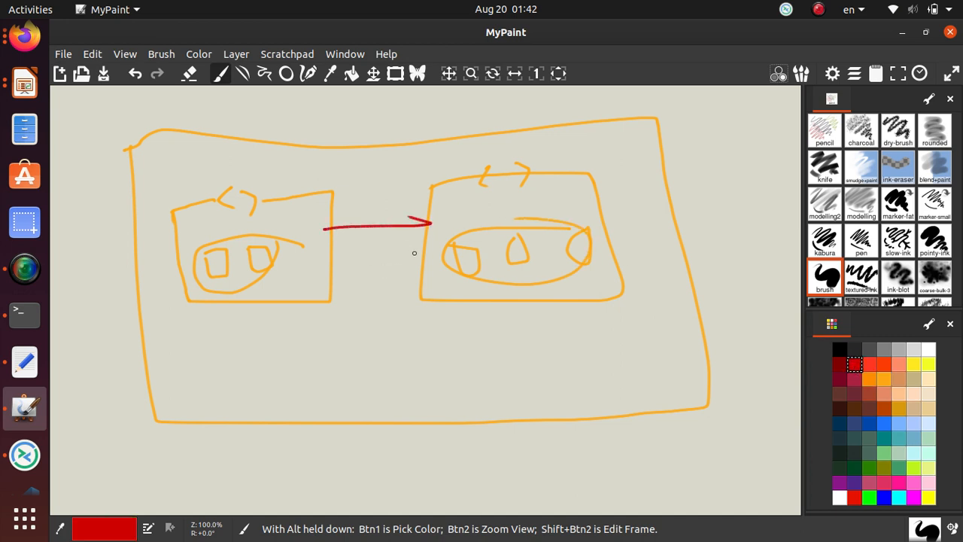
mouse_move(428, 258)
mouse_down()
mouse_move(327, 260)
mouse_move(347, 269)
mouse_up()
mouse_move(384, 460)
mouse_down()
mouse_move(576, 478)
mouse_move(565, 406)
mouse_move(380, 446)
mouse_move(382, 463)
mouse_move(444, 474)
mouse_move(415, 461)
mouse_up()
mouse_move(472, 449)
mouse_down()
mouse_move(480, 469)
mouse_move(489, 449)
mouse_move(526, 467)
mouse_move(522, 437)
mouse_up()
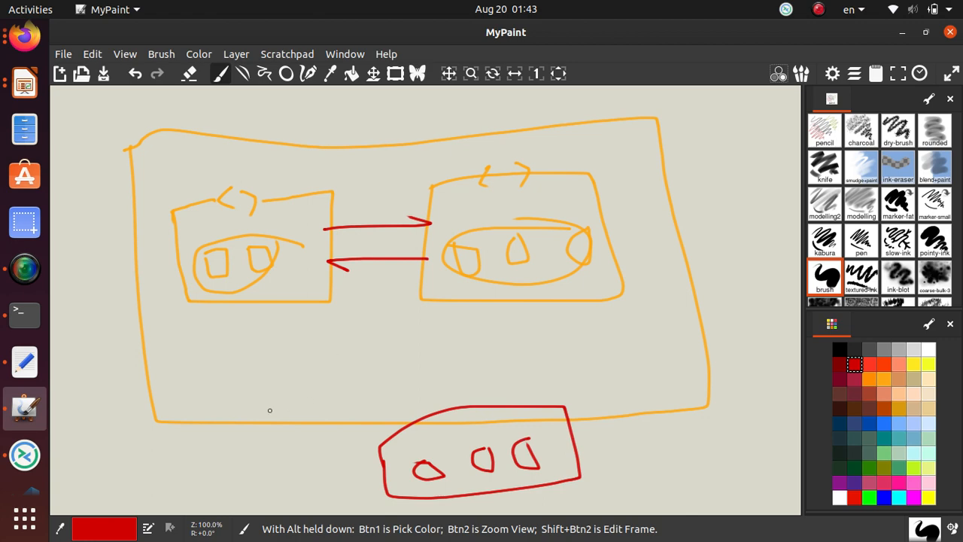
Draw a two-way red arrow from the left box to the red box and write 'Global' beside it.
scroll(429, 355, down, 3)
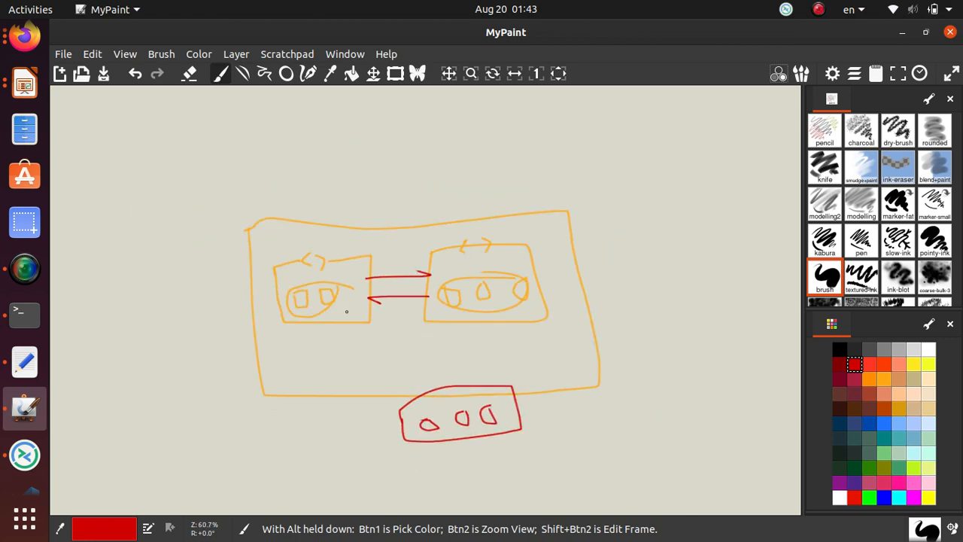
mouse_move(347, 311)
mouse_down()
mouse_move(410, 395)
mouse_move(413, 384)
mouse_up()
mouse_move(353, 321)
mouse_down()
mouse_move(348, 331)
mouse_move(361, 316)
mouse_up()
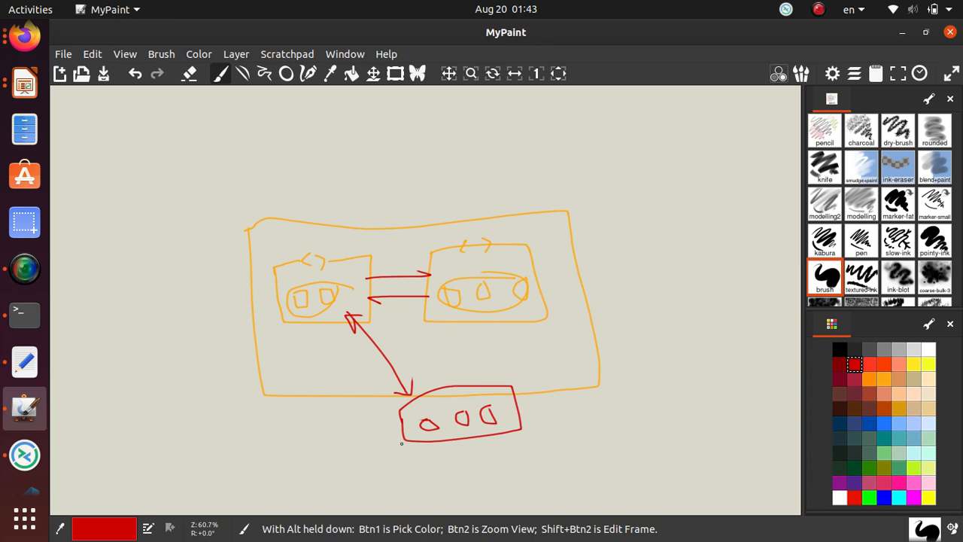
mouse_move(572, 418)
mouse_down()
mouse_move(575, 448)
mouse_move(631, 437)
mouse_move(669, 412)
mouse_up()
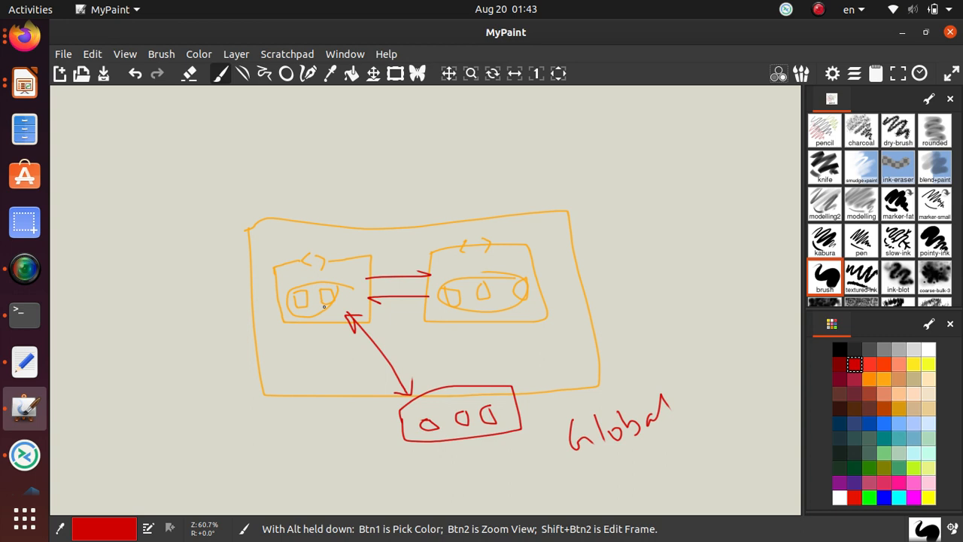
Circle each inner box in red, loop the left box with the red box, then return to Firefox.
mouse_move(373, 254)
mouse_down()
mouse_move(272, 265)
mouse_move(323, 342)
mouse_move(377, 265)
mouse_move(367, 253)
mouse_up()
mouse_move(484, 239)
mouse_down()
mouse_move(403, 295)
mouse_move(595, 284)
mouse_move(432, 245)
mouse_up()
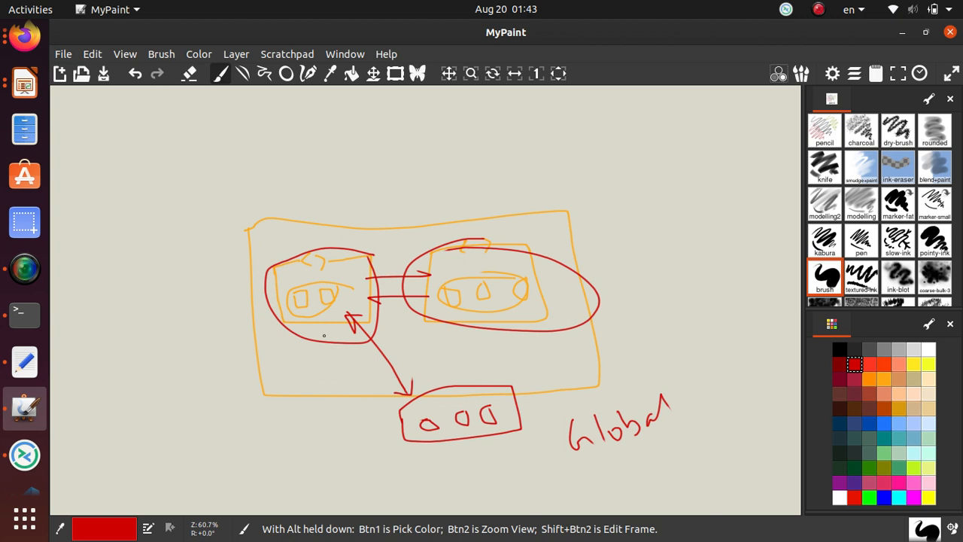
mouse_move(266, 235)
mouse_down()
mouse_move(482, 512)
mouse_move(452, 369)
mouse_move(361, 215)
mouse_move(244, 250)
mouse_move(245, 262)
mouse_up()
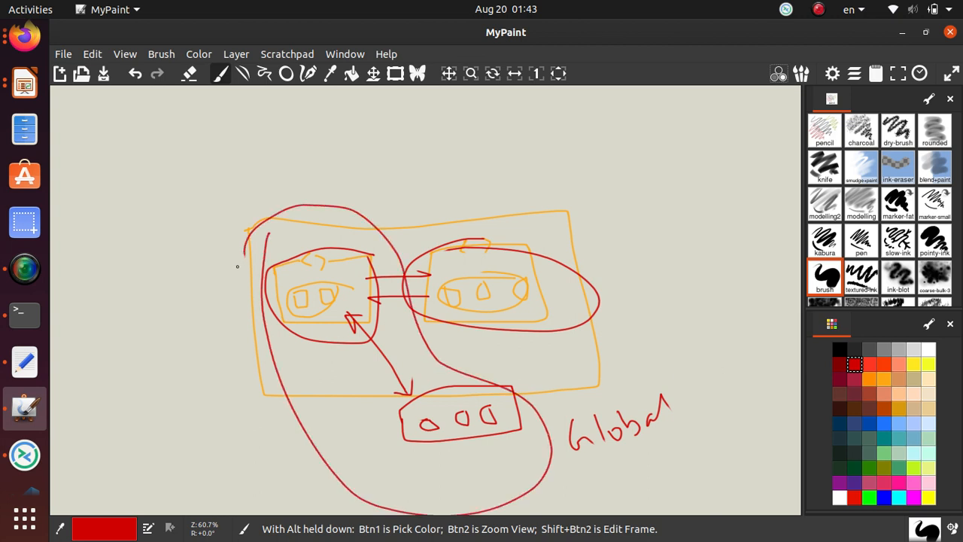
key(alt+Tab)
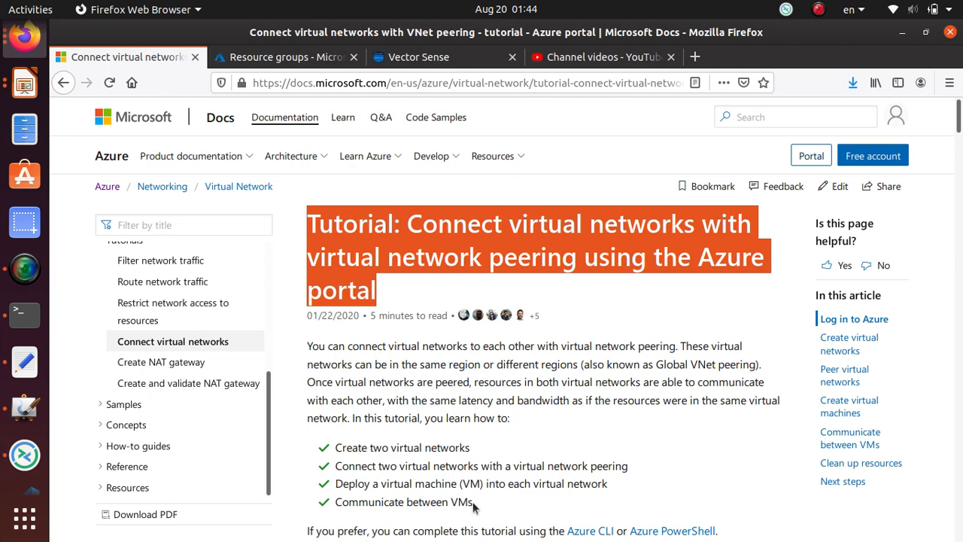
Highlight the goals in turn: create two networks, peering, deploy VMs, communicate between VMs.
drag(472, 507, 331, 456)
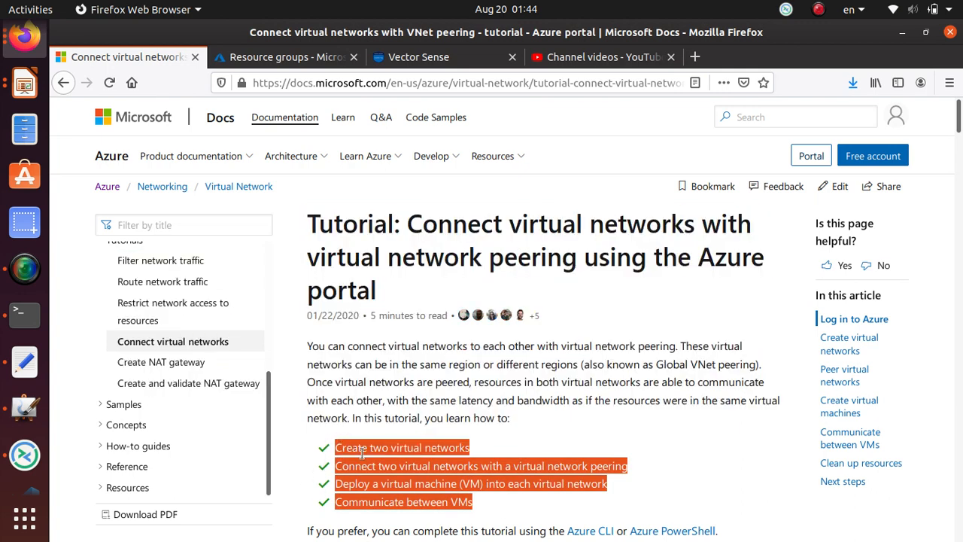
click(446, 452)
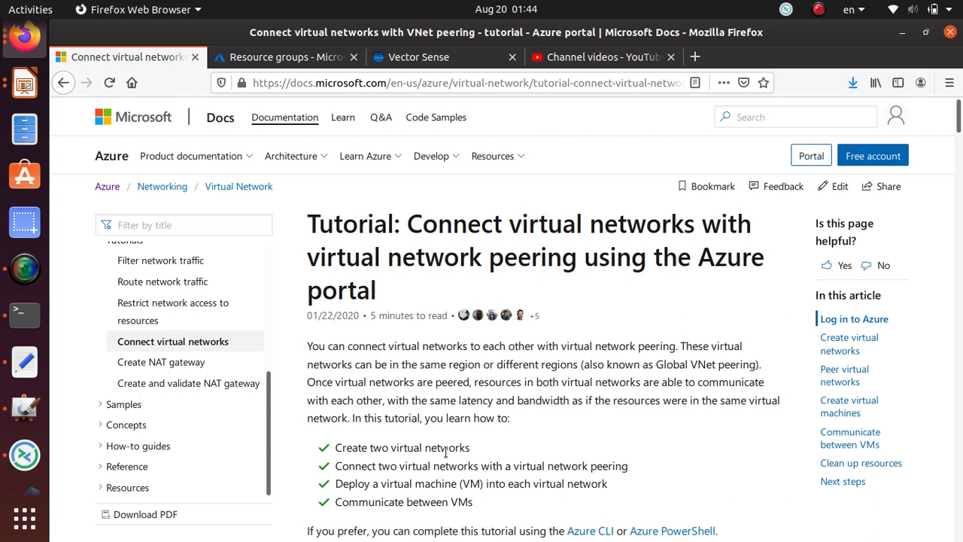
triple_click(406, 449)
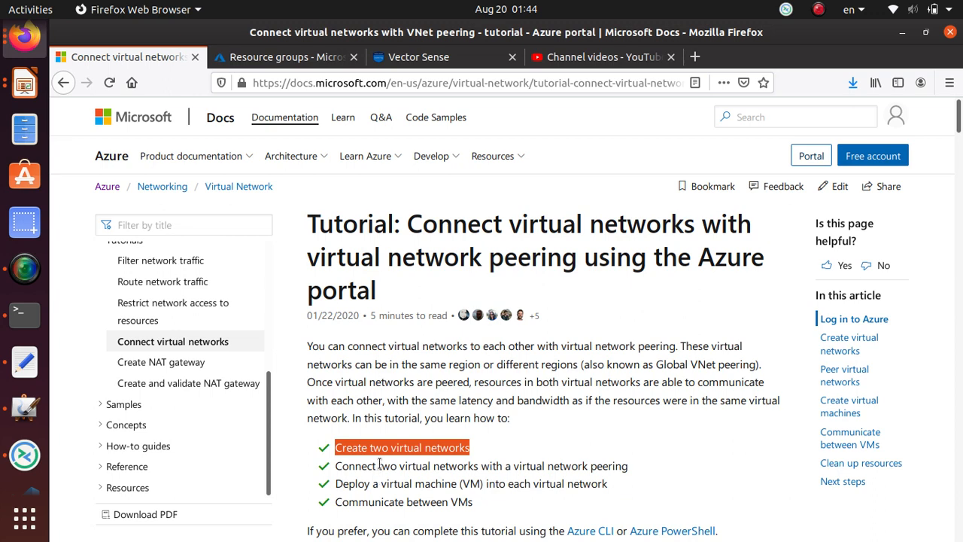
triple_click(490, 467)
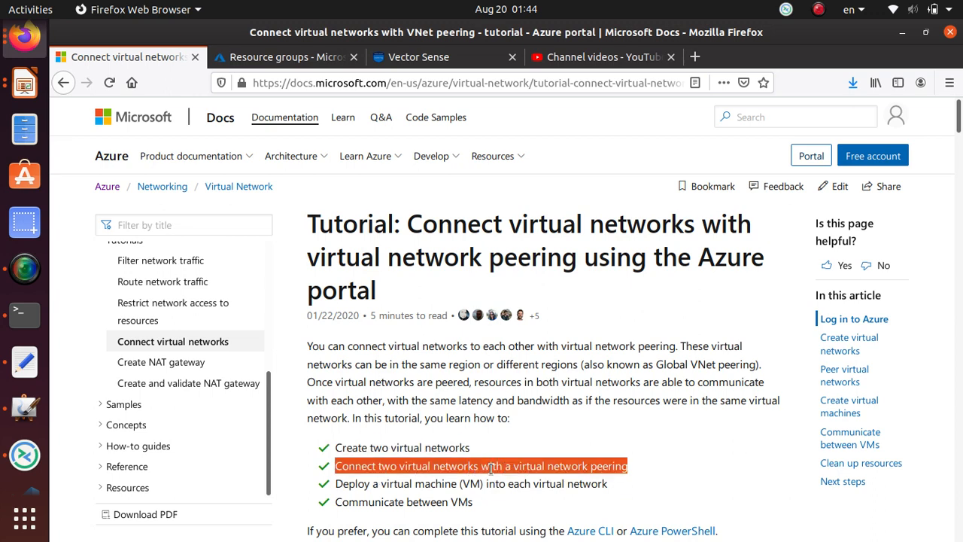
scroll(347, 482, down, 2)
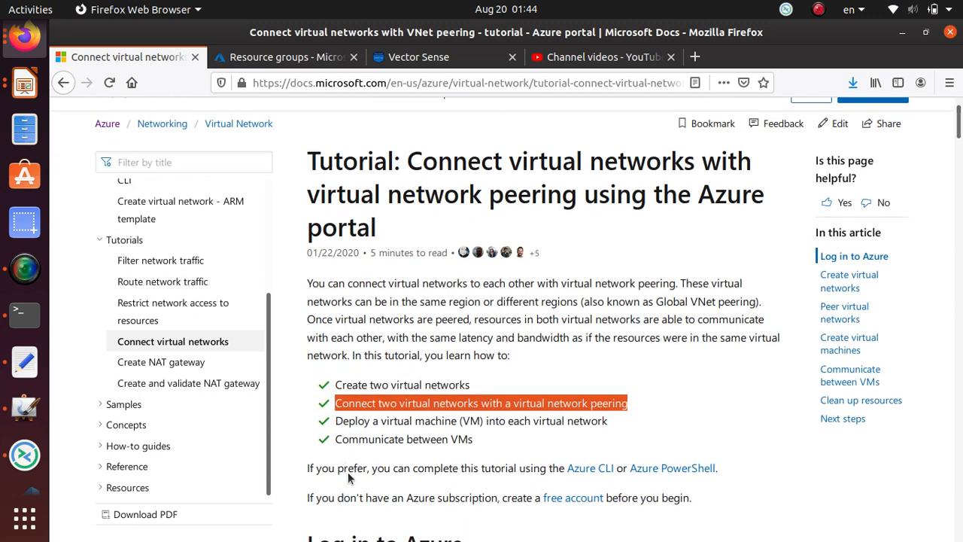
triple_click(425, 407)
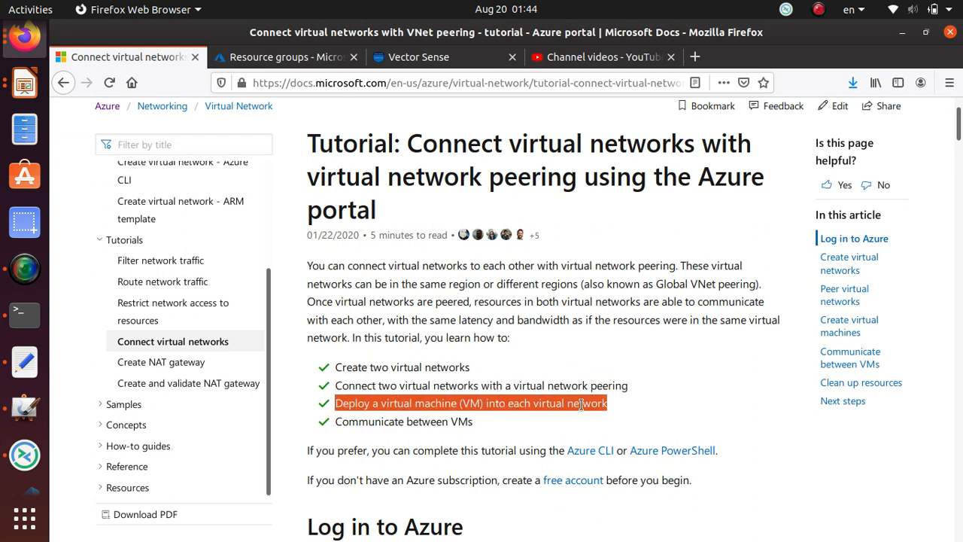
triple_click(410, 385)
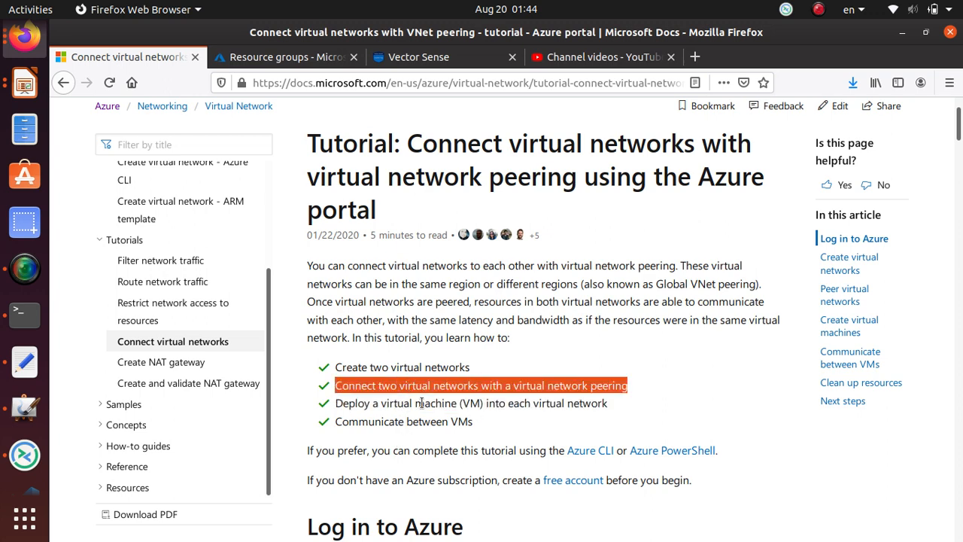
triple_click(413, 419)
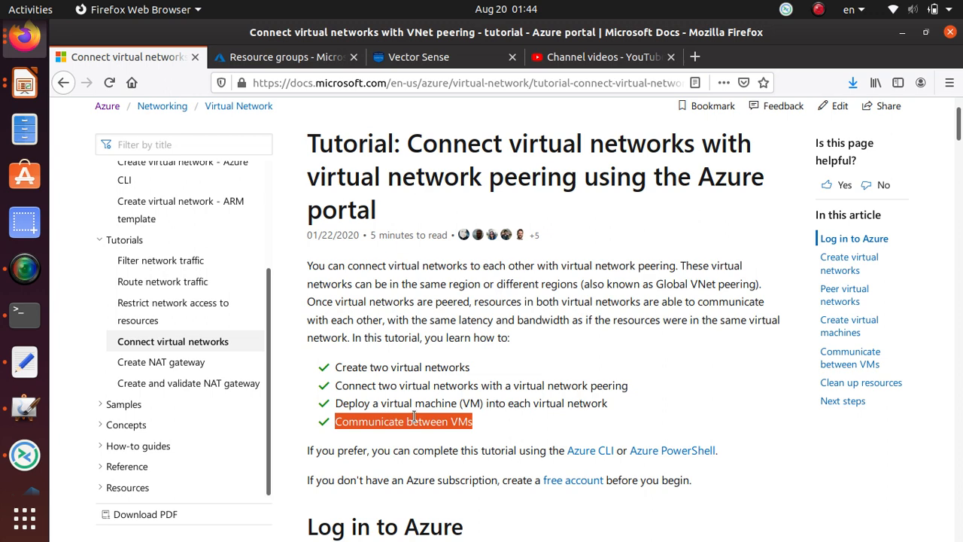
scroll(343, 373, down, 5)
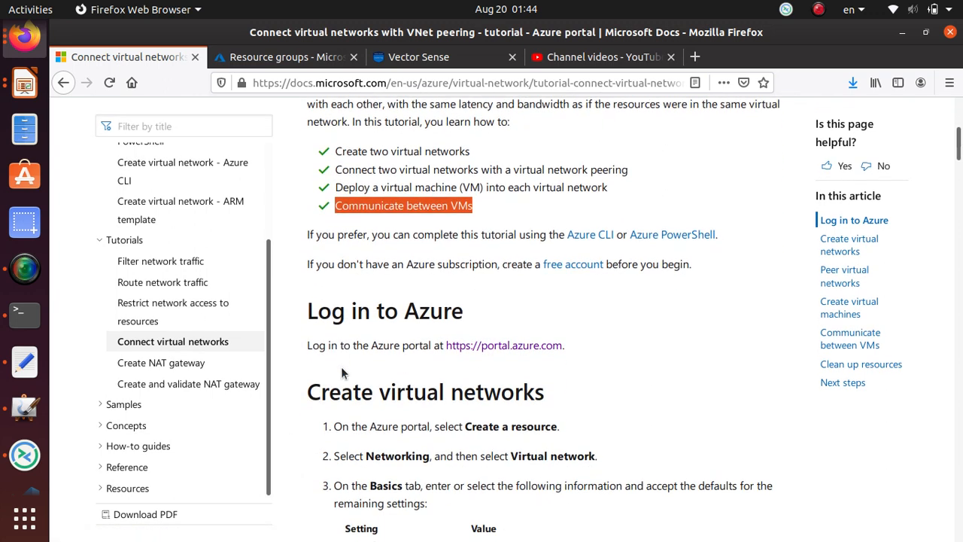
Highlight the portal sign-in line, copy 'myResourceGroup', and highlight the East US region.
scroll(343, 372, down, 3)
drag(582, 200, 307, 202)
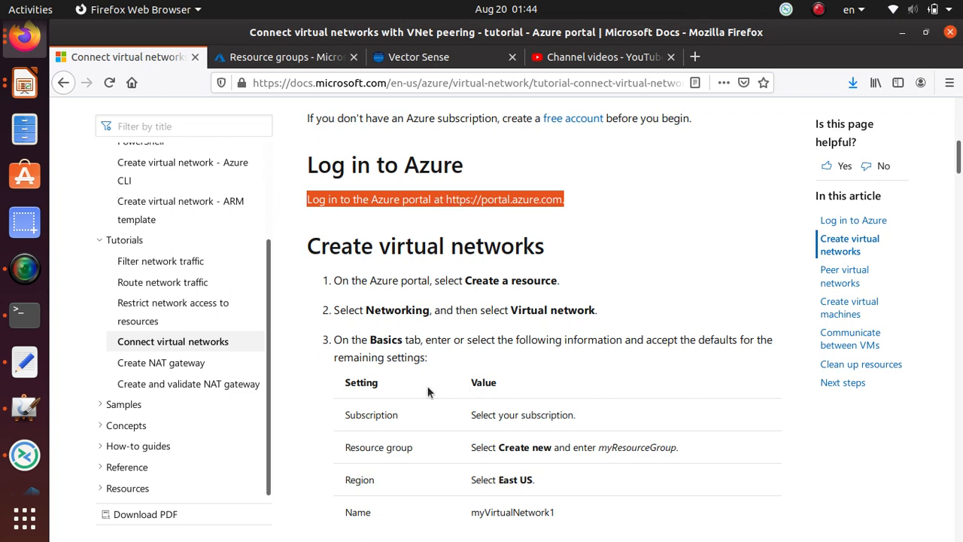
scroll(465, 388, down, 3)
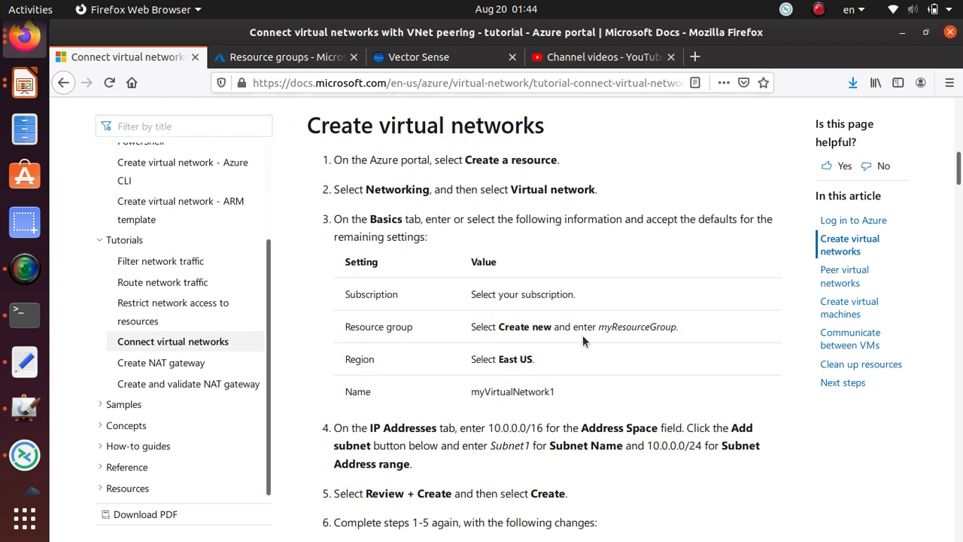
drag(600, 326, 677, 329)
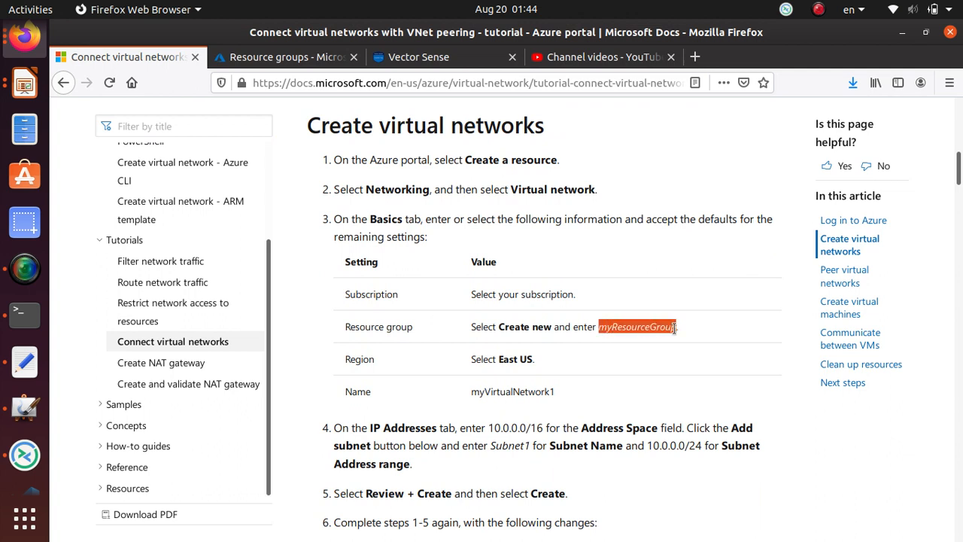
right_click(675, 329)
click(716, 344)
click(530, 362)
triple_click(529, 362)
click(530, 361)
Mark the 10.0.0.0/16 address space and Subnet1 values in the tutorial.
scroll(527, 362, down, 2)
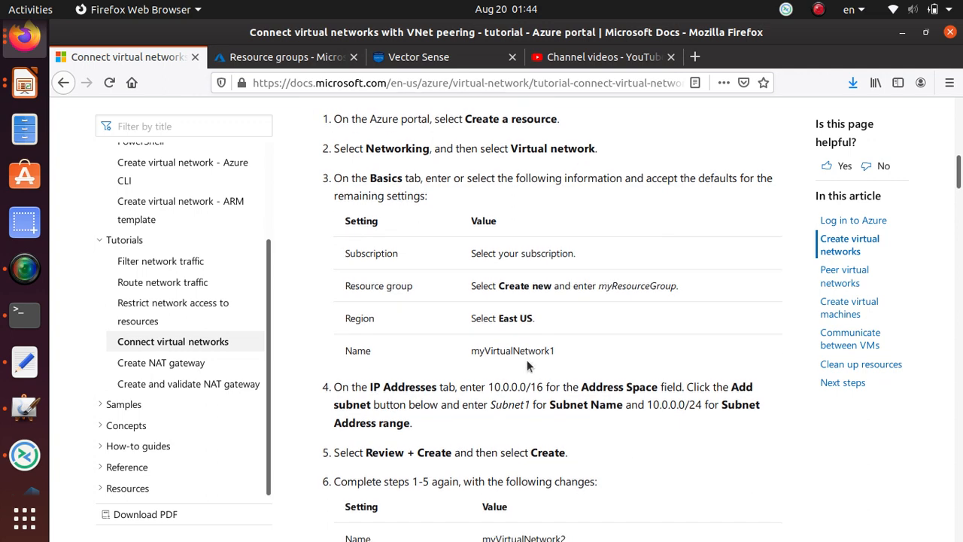
drag(489, 347, 545, 348)
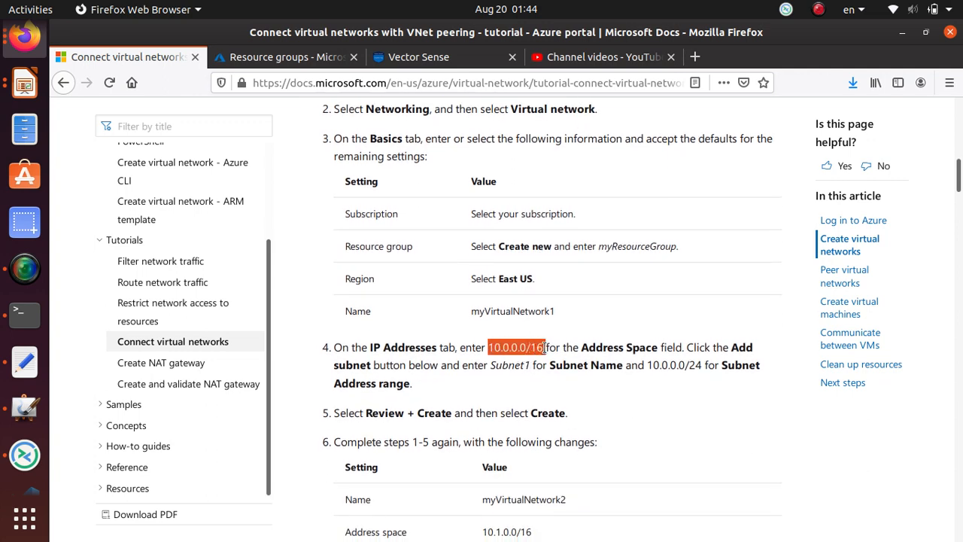
scroll(556, 348, down, 1)
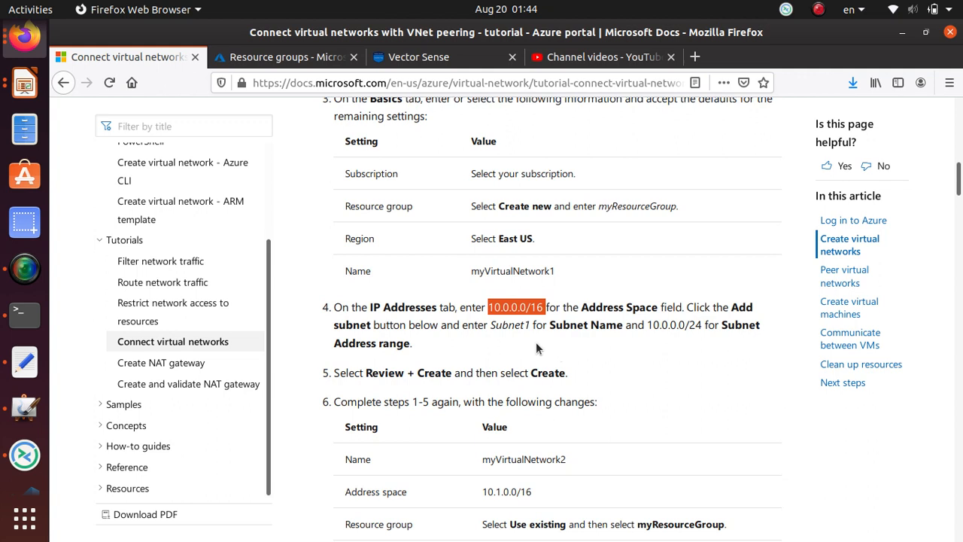
scroll(536, 342, down, 3)
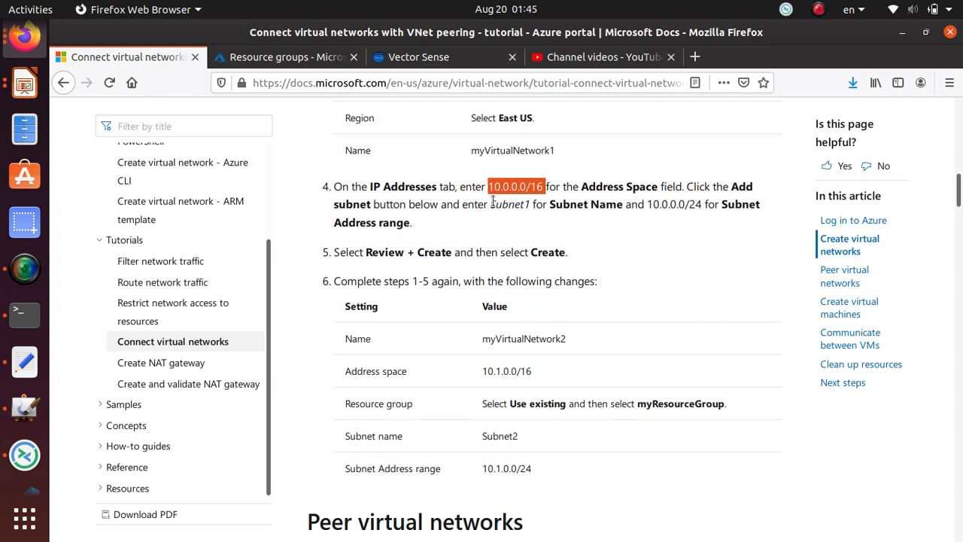
drag(492, 204, 527, 201)
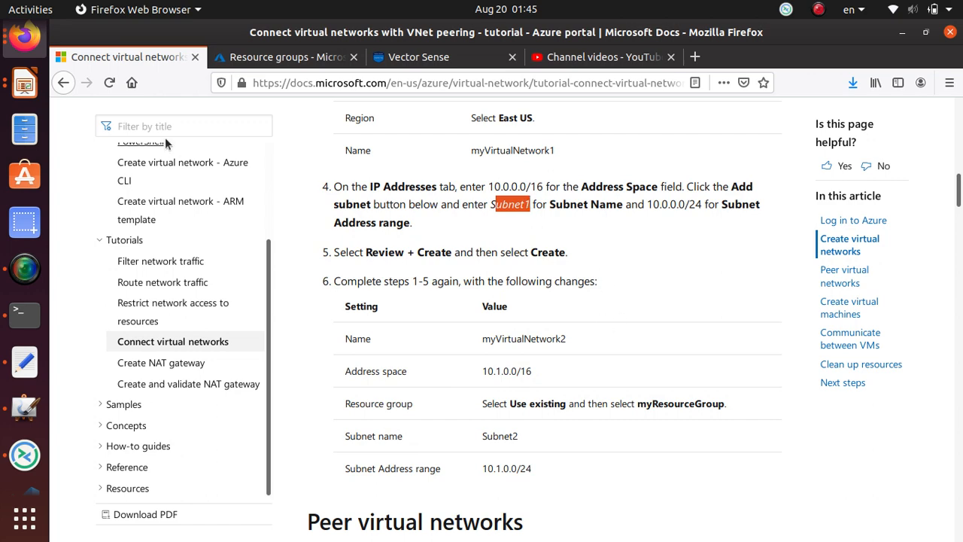
click(289, 57)
Search the portal for 'virtual', open Virtual networks, and start adding a new one.
click(242, 109)
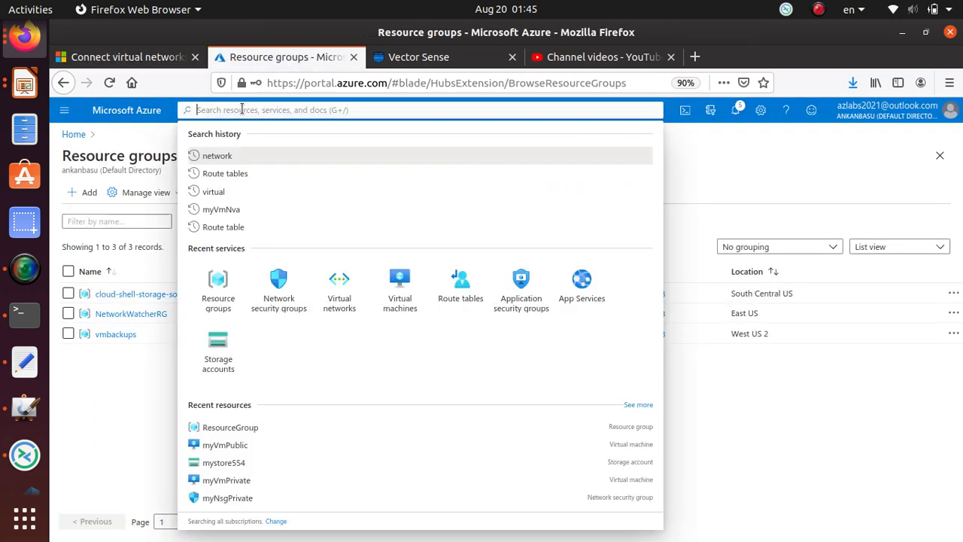
text(virtual)
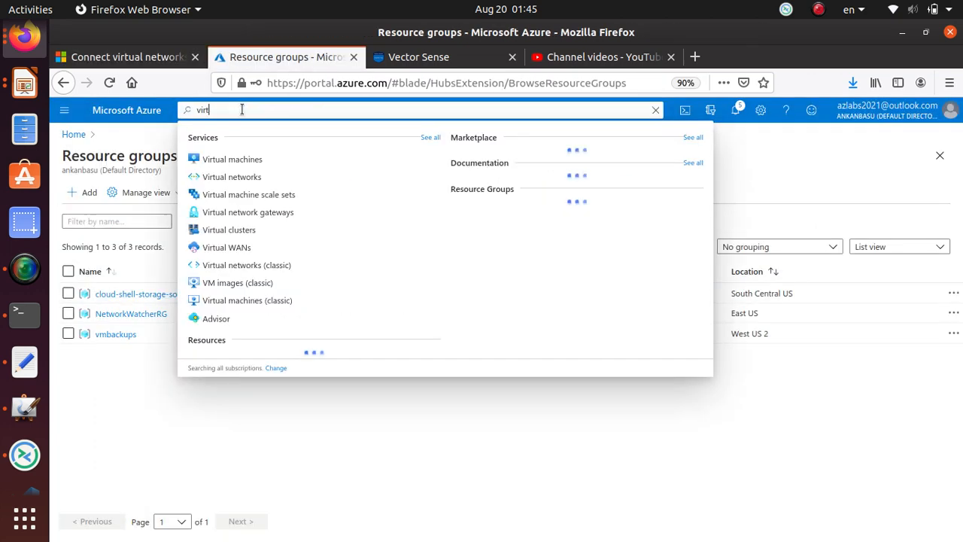
click(245, 181)
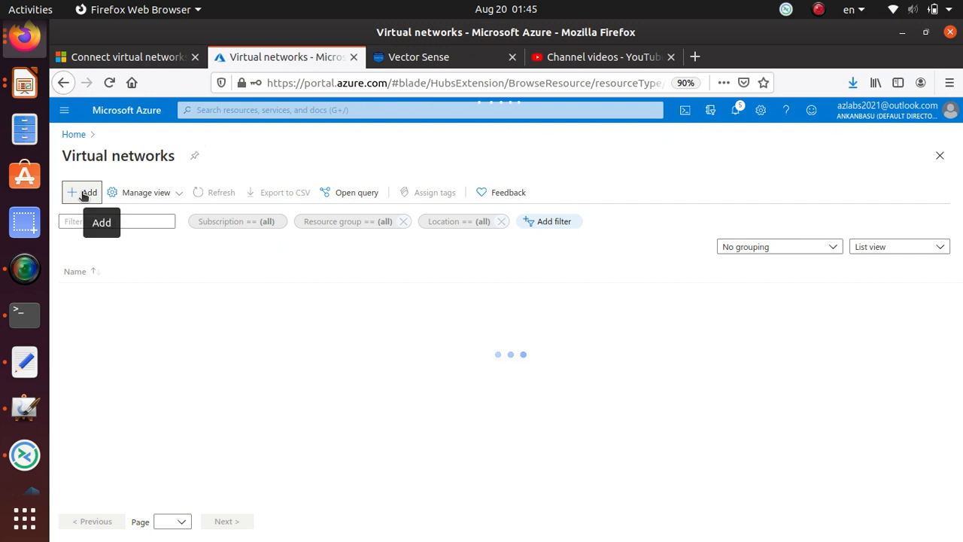
click(84, 195)
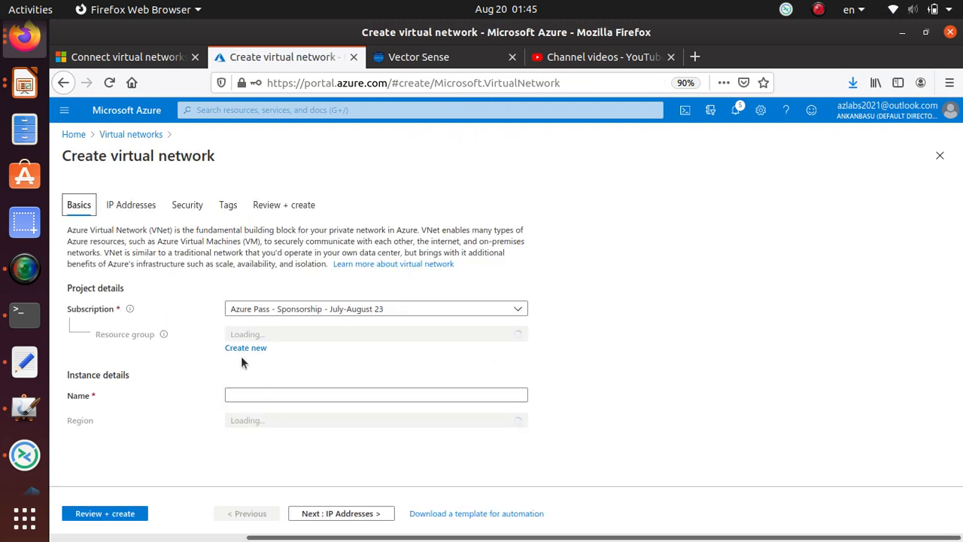
Create a new resource group named myResourceGroup for the network.
click(256, 350)
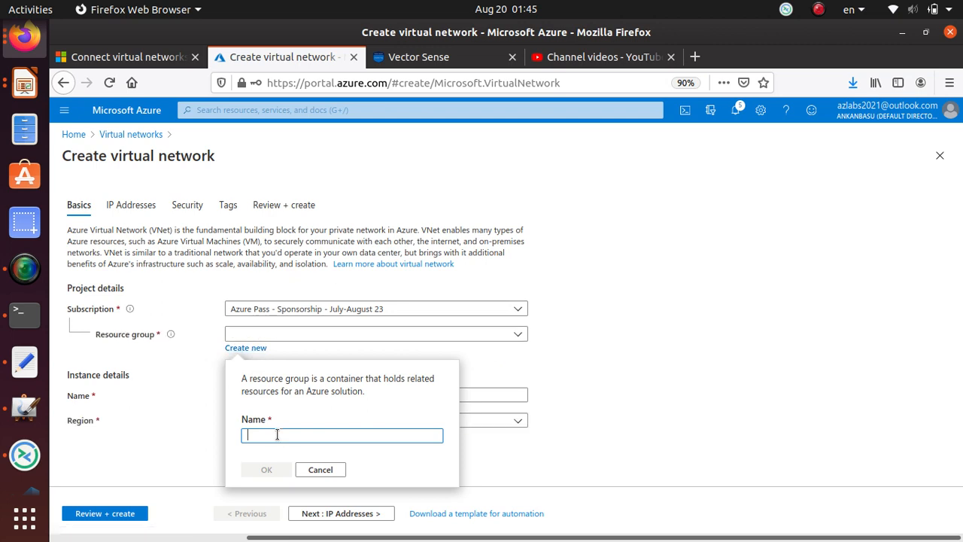
key(ctrl+v)
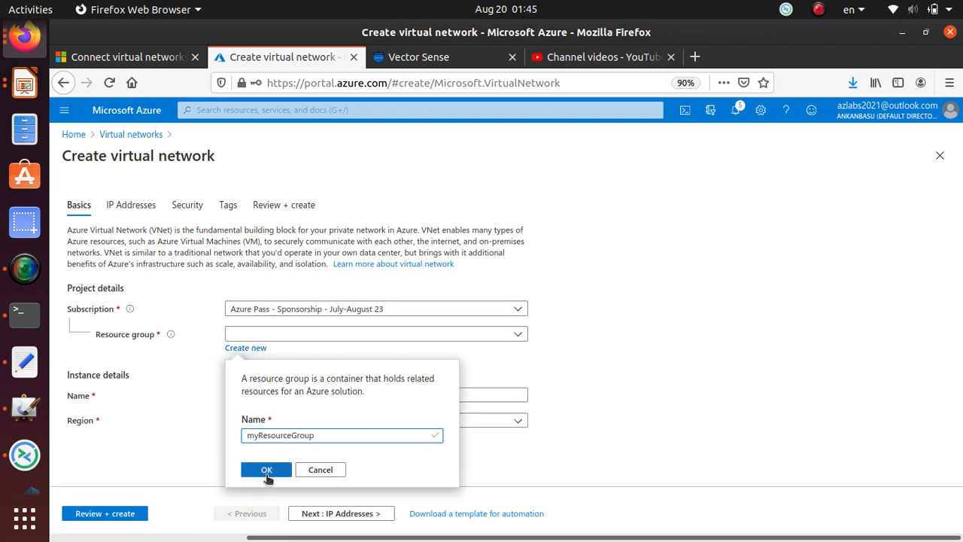
click(268, 471)
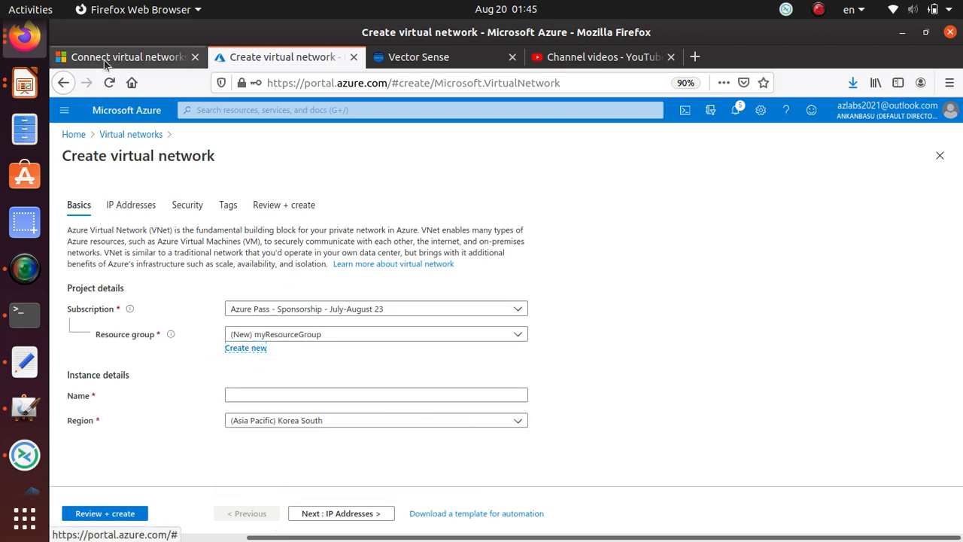
Copy 'myVirtualNetwork1' from the tutorial and paste it as the network name.
click(105, 64)
scroll(543, 336, up, 4)
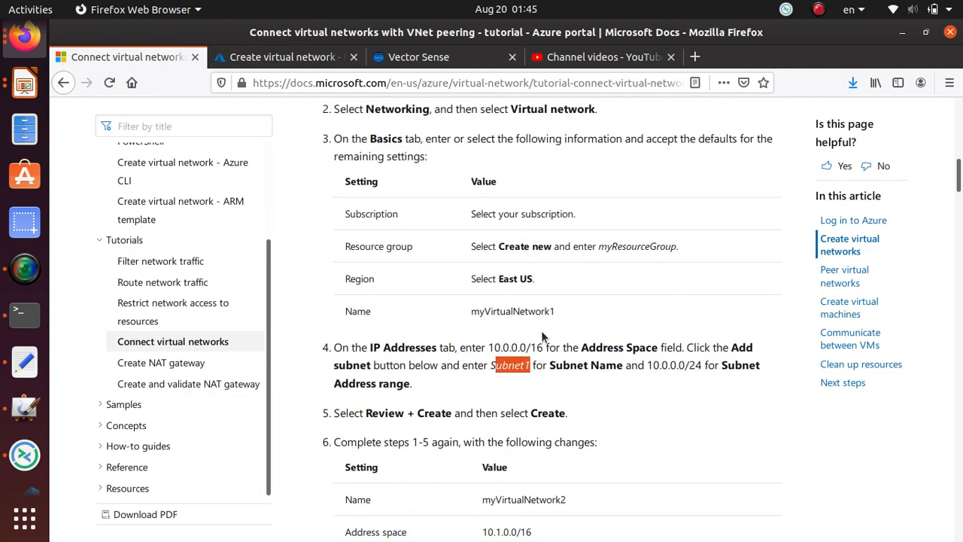
double_click(527, 310)
right_click(528, 308)
click(545, 319)
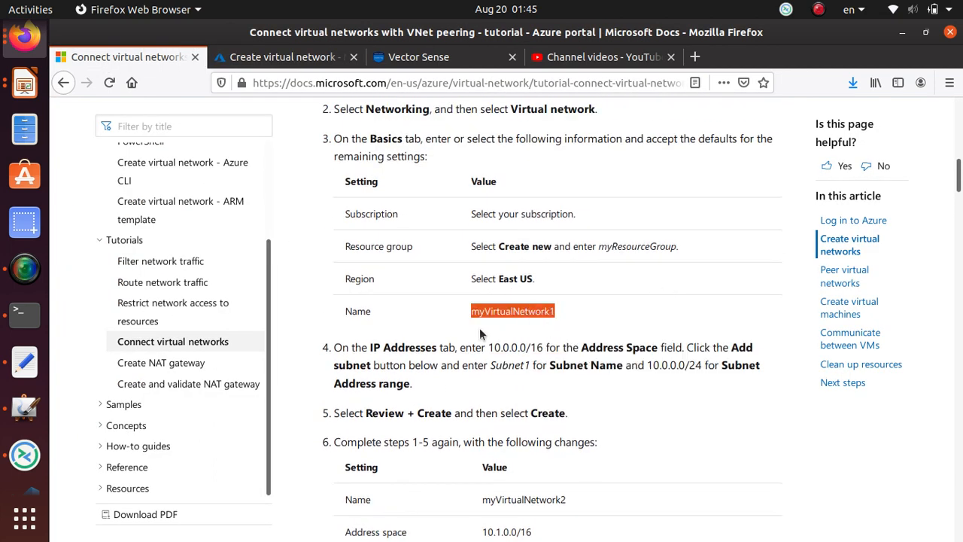
click(278, 57)
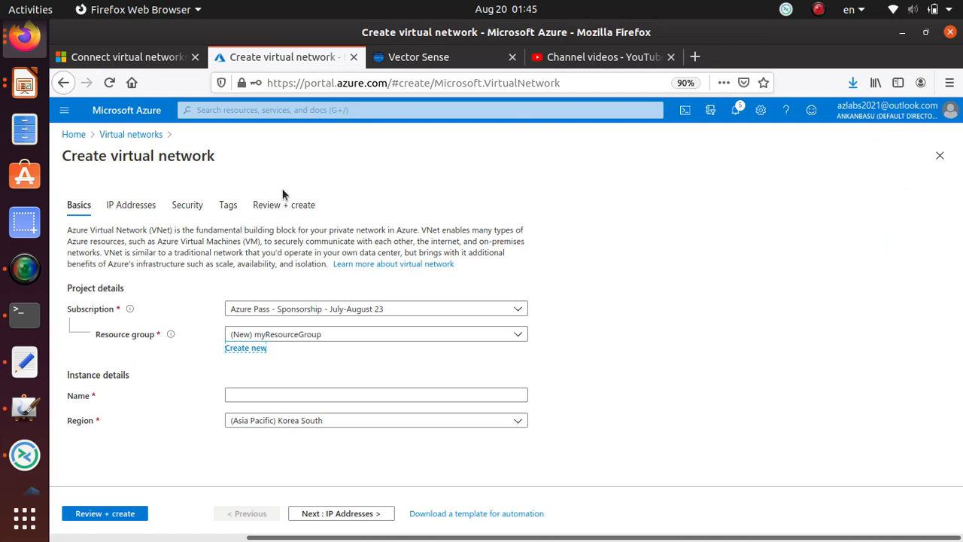
click(254, 394)
key(ctrl+v)
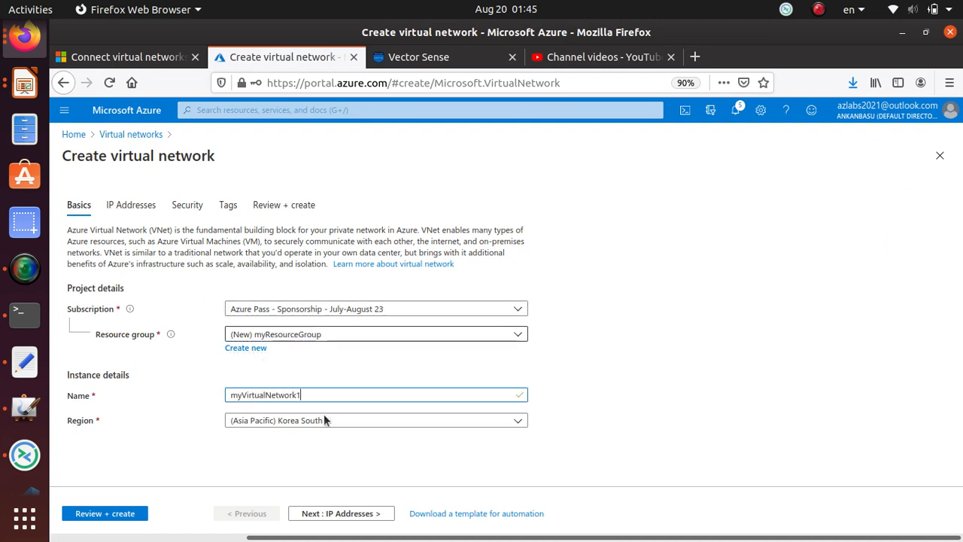
Set the region to (US) East US and open the 10.0.0.0/16 address space on IP Addresses.
click(343, 421)
scroll(387, 197, up, 10)
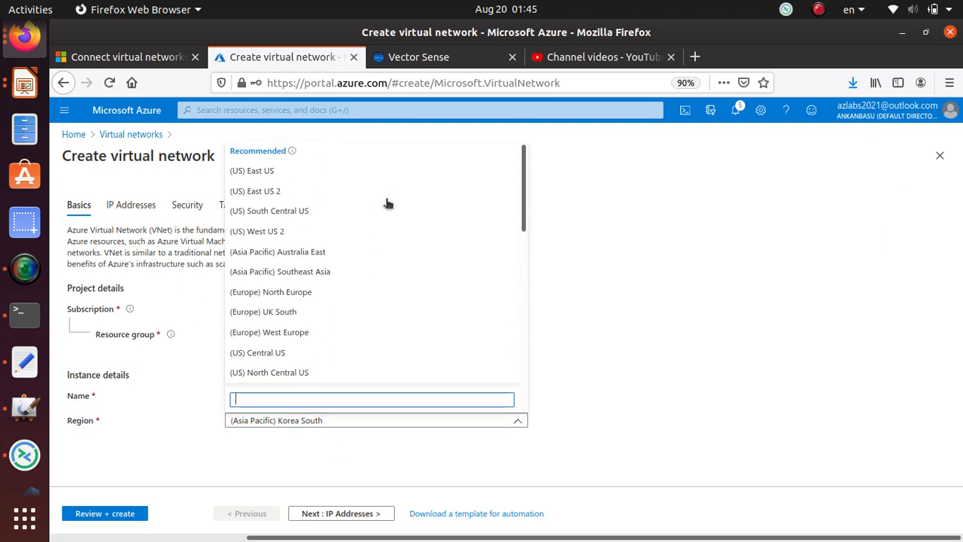
click(365, 174)
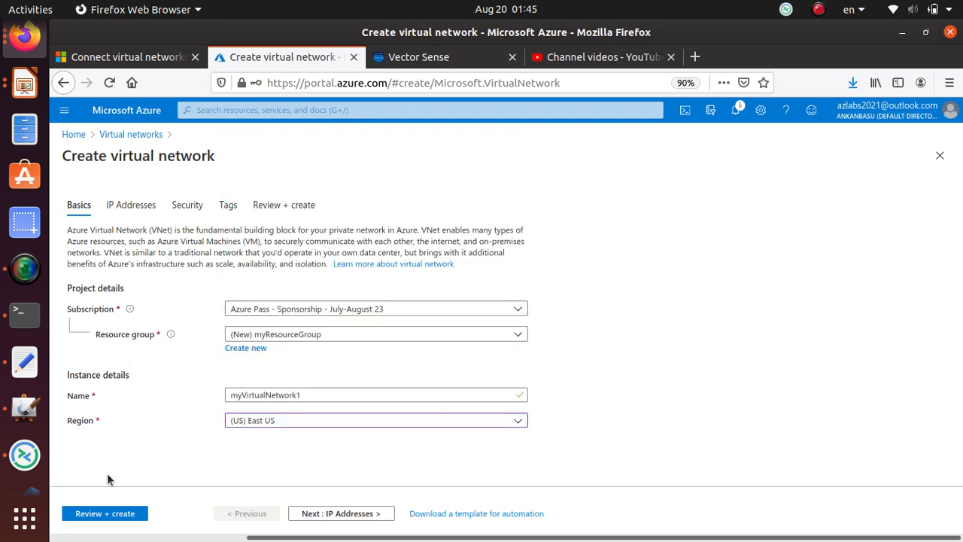
click(353, 513)
click(81, 274)
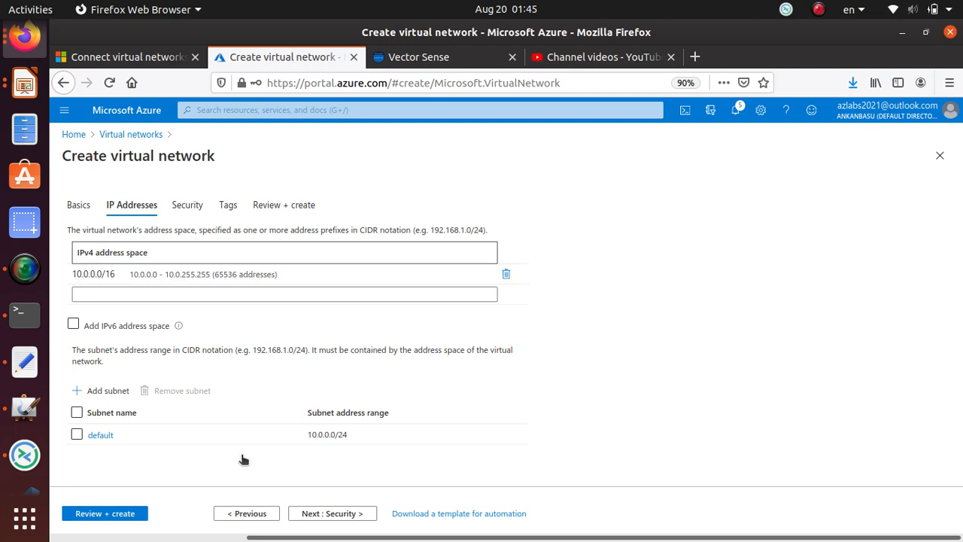
Open the default subnet and copy the name 'Subnet1' from the tutorial.
click(101, 435)
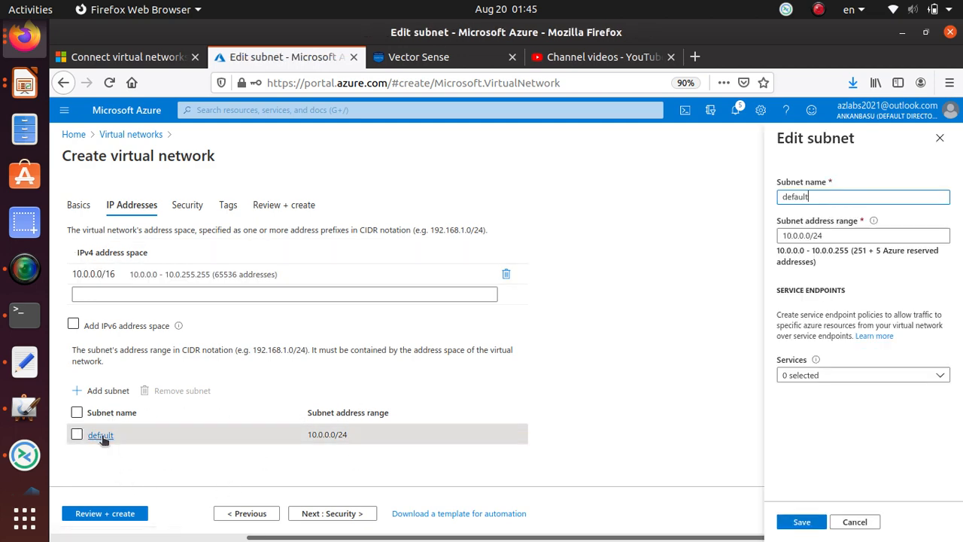
click(121, 57)
scroll(555, 266, up, 2)
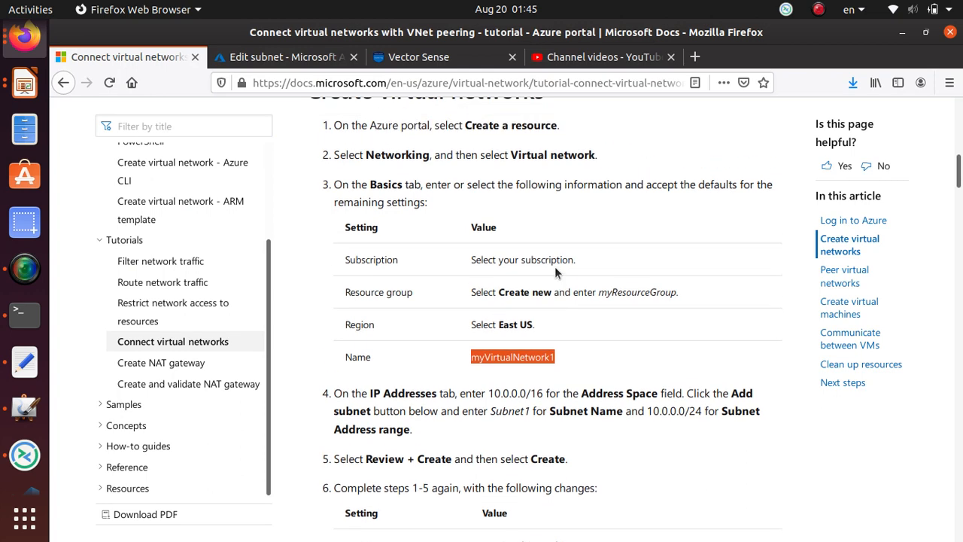
scroll(555, 267, down, 4)
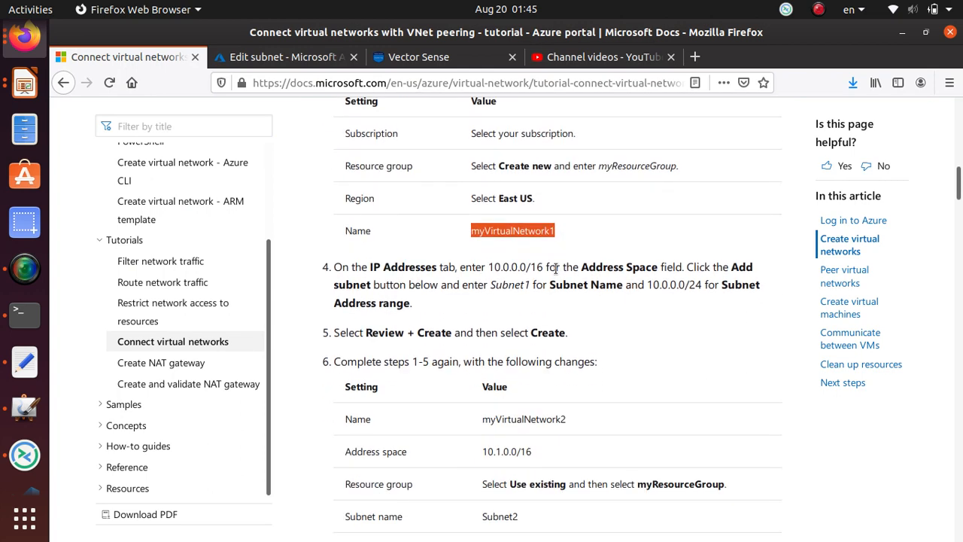
scroll(557, 272, down, 3)
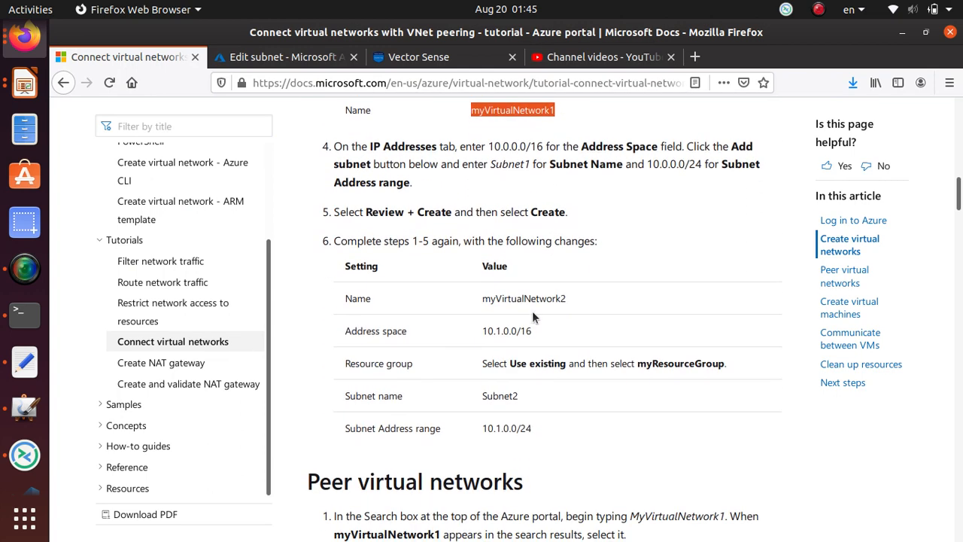
scroll(512, 343, up, 6)
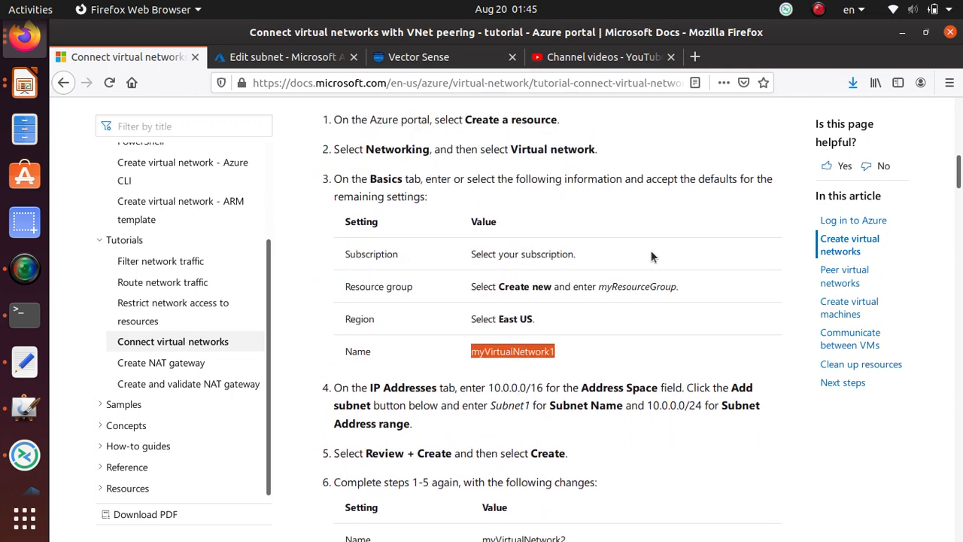
drag(530, 408, 488, 407)
key(ctrl+c)
right_click(498, 410)
click(519, 417)
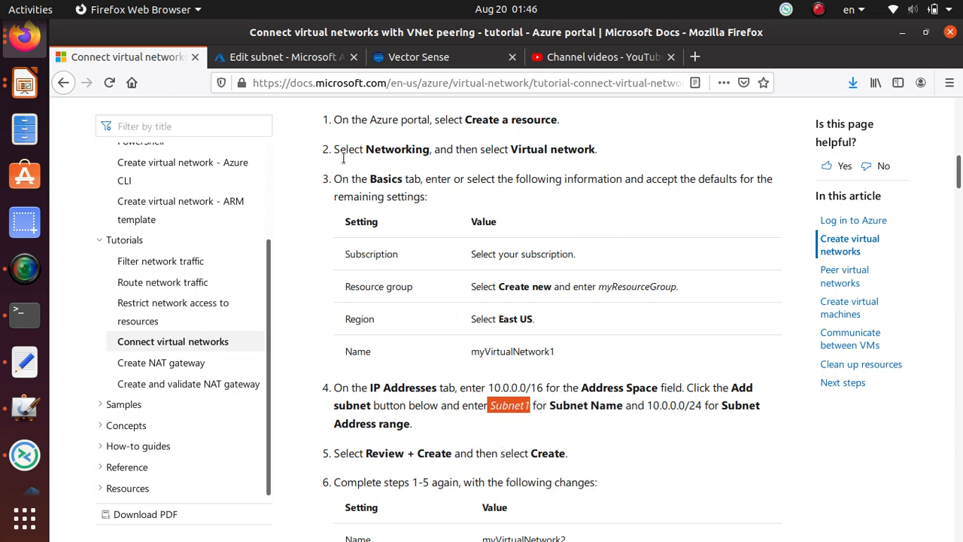
Rename the default subnet to Subnet1 and save it.
click(284, 57)
drag(841, 194, 676, 194)
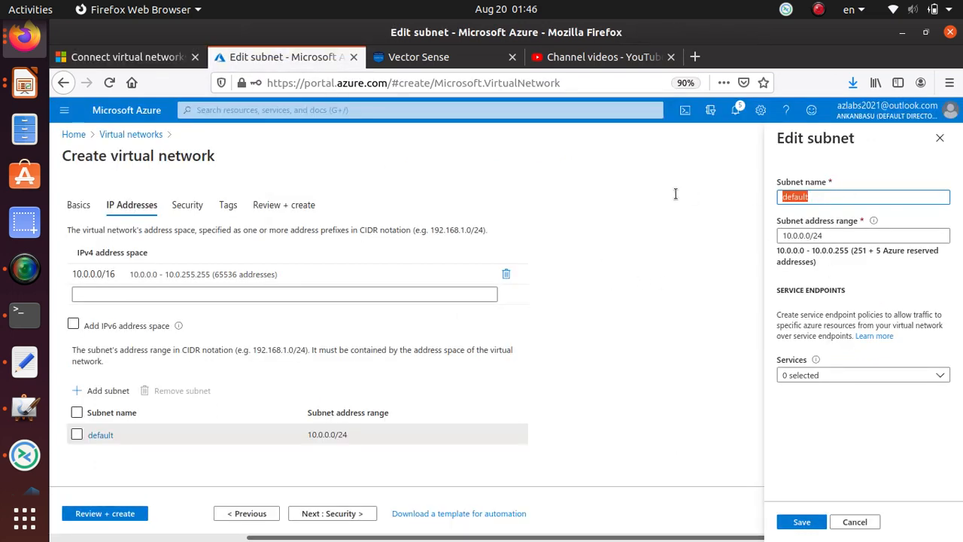
key(ctrl+v)
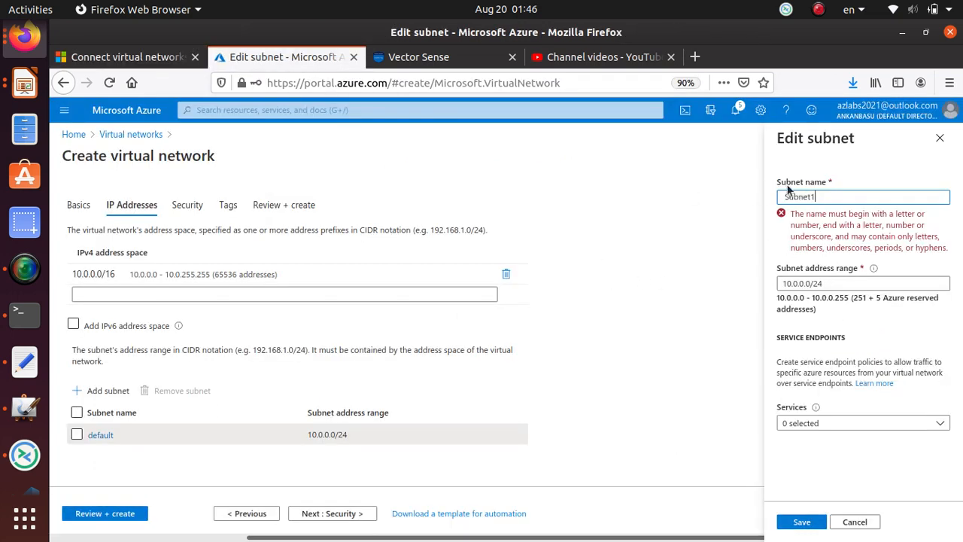
key(BackSpace)
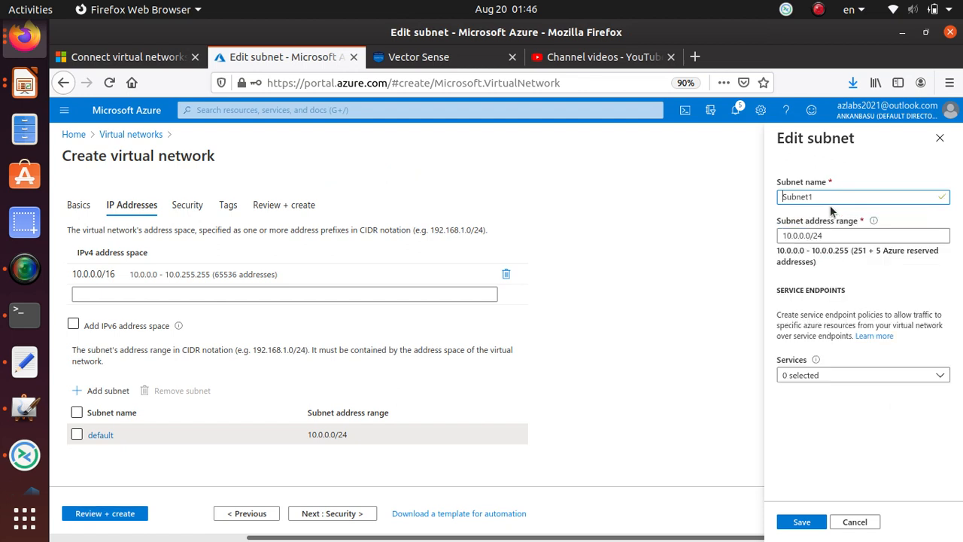
click(803, 521)
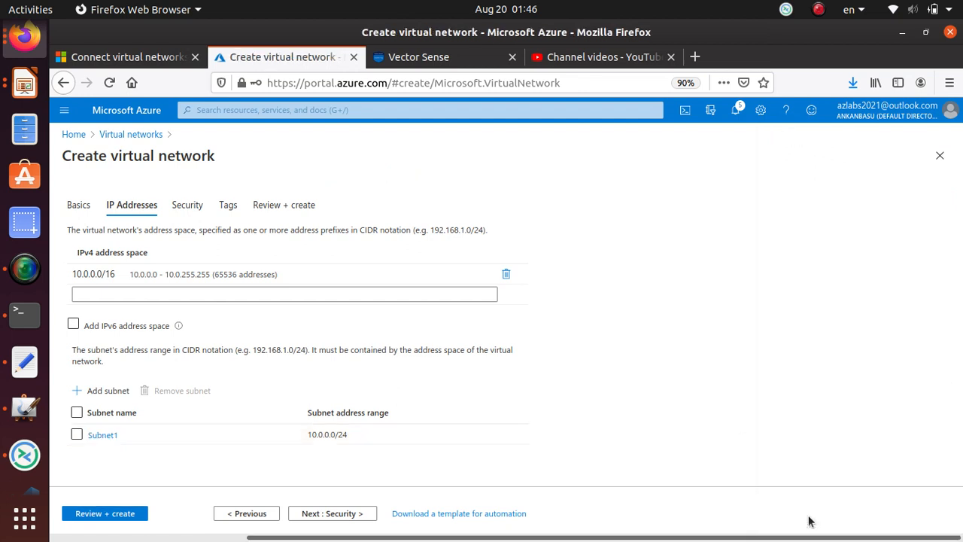
Advance through Security and Tags to Review + create and deploy myVirtualNetwork1.
click(340, 514)
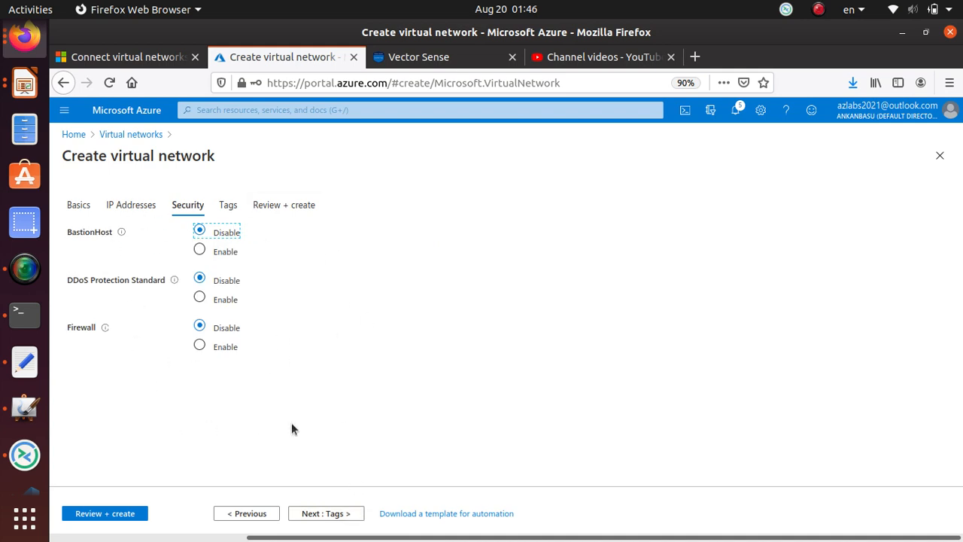
click(333, 517)
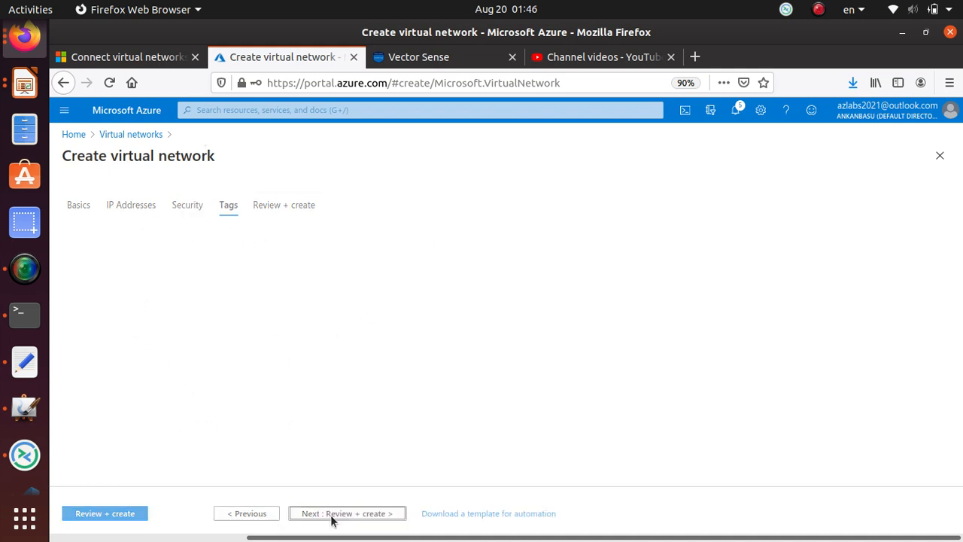
click(379, 519)
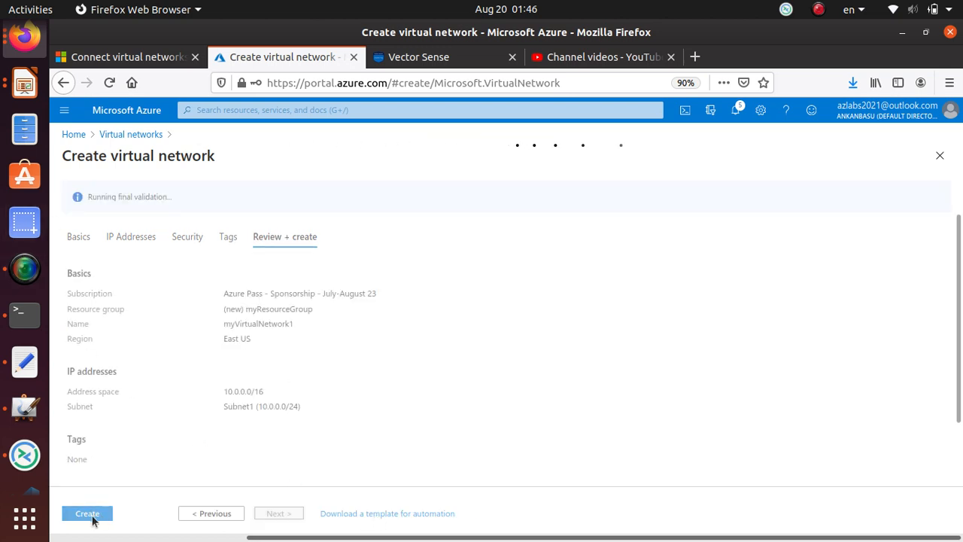
click(89, 515)
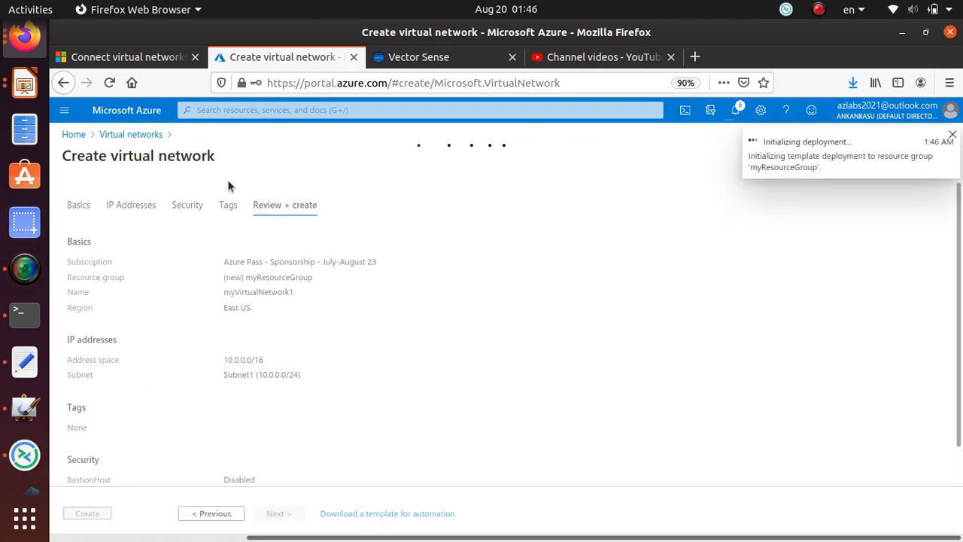
In the tutorial, mark Subnet2 and its address space, copy 'myVirtualNetwork2', and return to Azure.
key(ctrl+Page_Up)
scroll(440, 263, down, 3)
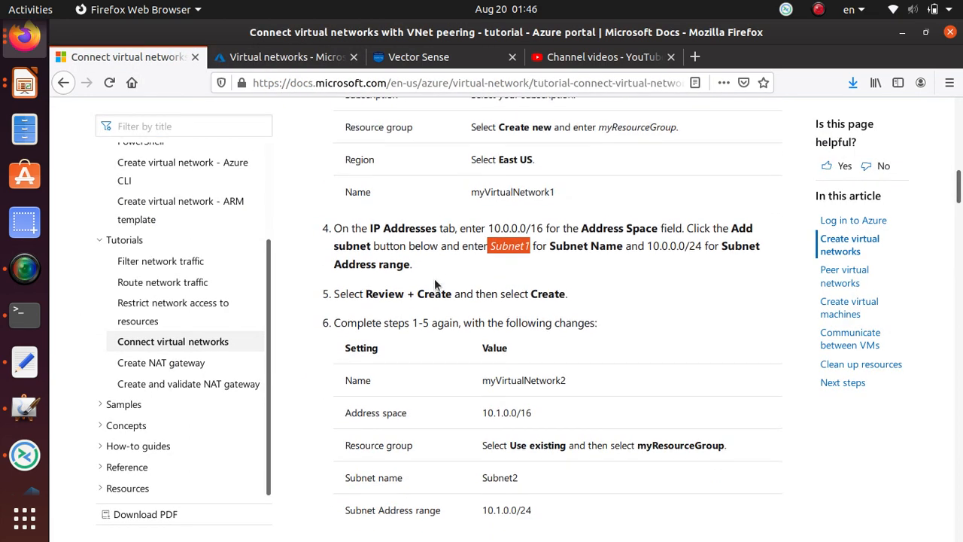
scroll(505, 432, down, 2)
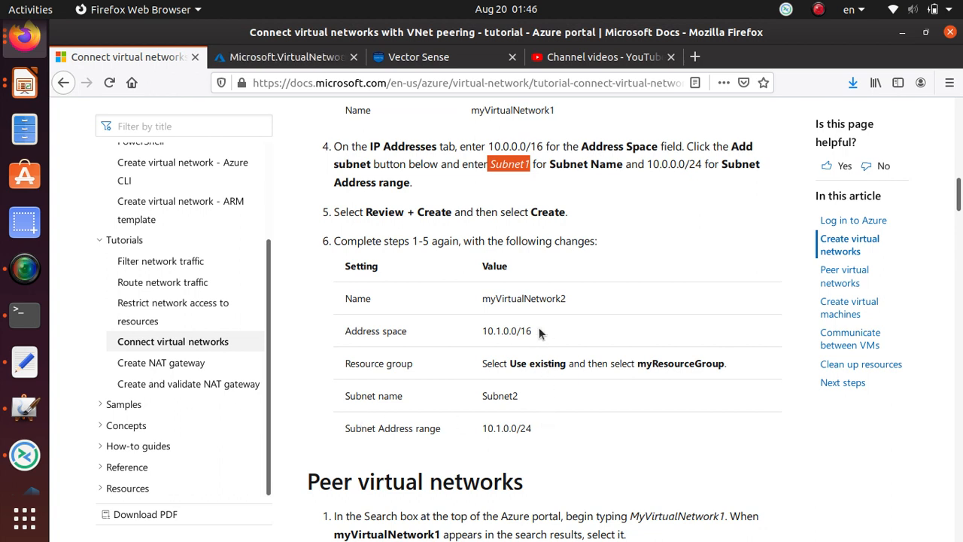
double_click(499, 395)
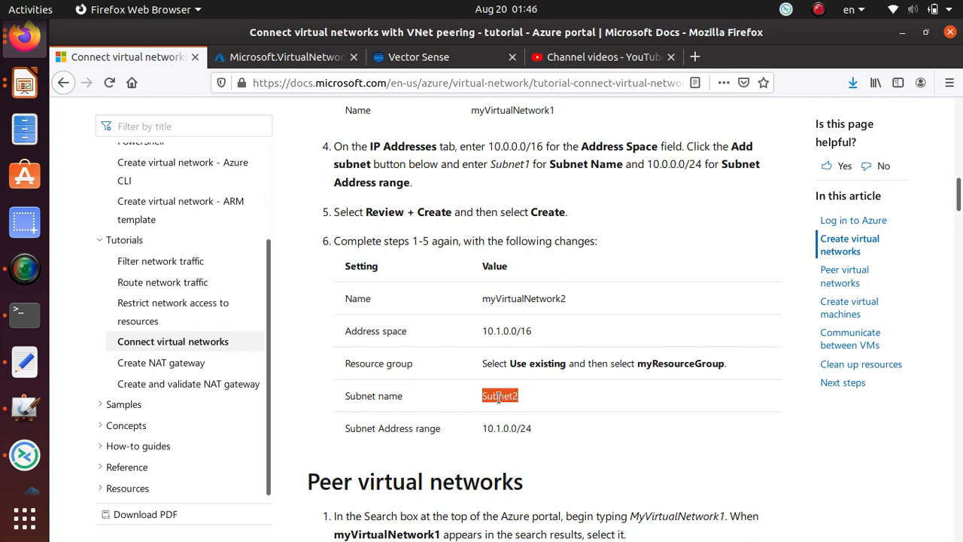
drag(487, 331, 517, 330)
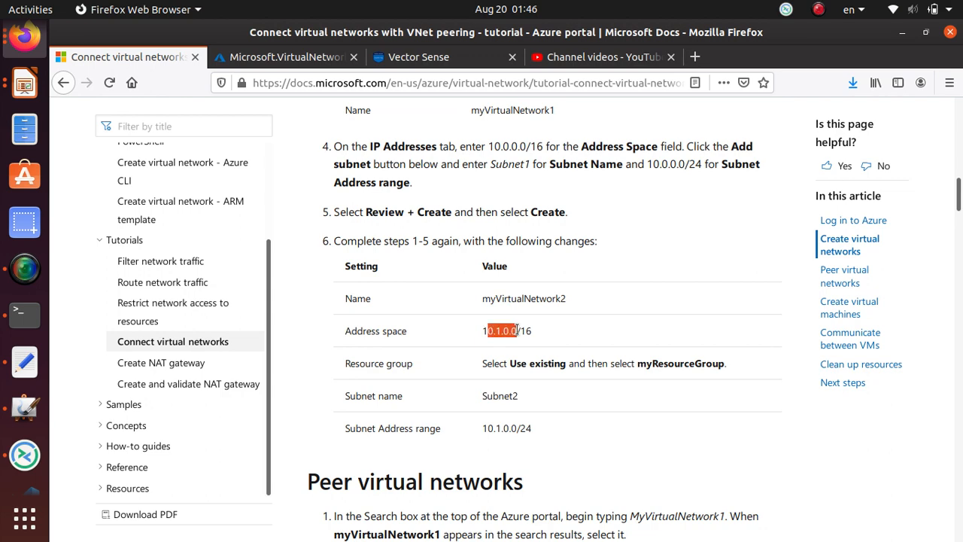
double_click(546, 299)
right_click(546, 298)
click(572, 309)
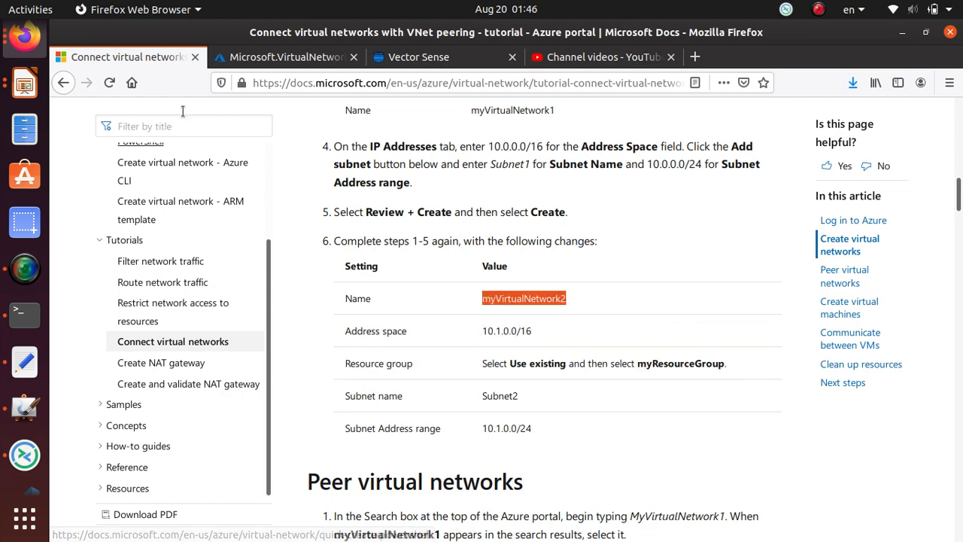
click(263, 62)
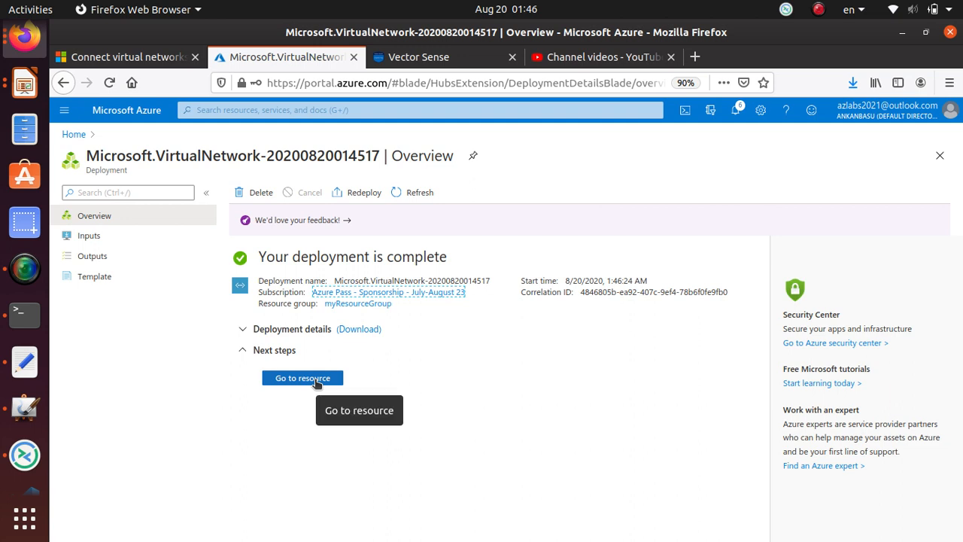
Open the new myVirtualNetwork1 and check that it contains Subnet1.
click(316, 382)
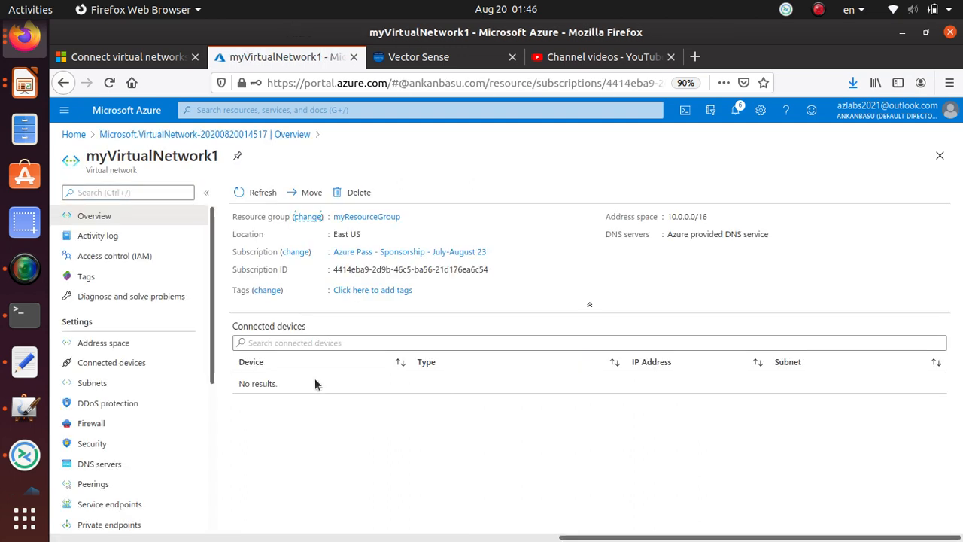
click(91, 382)
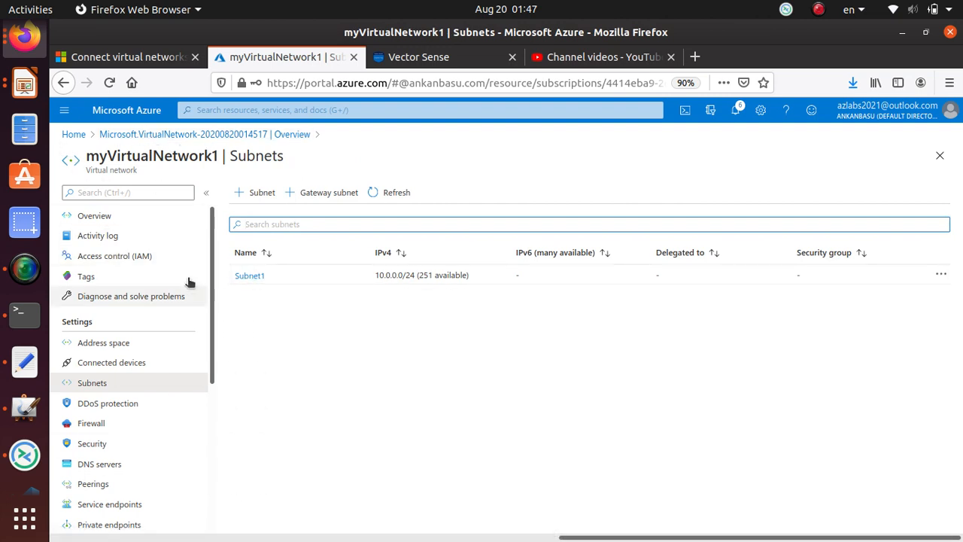
click(124, 217)
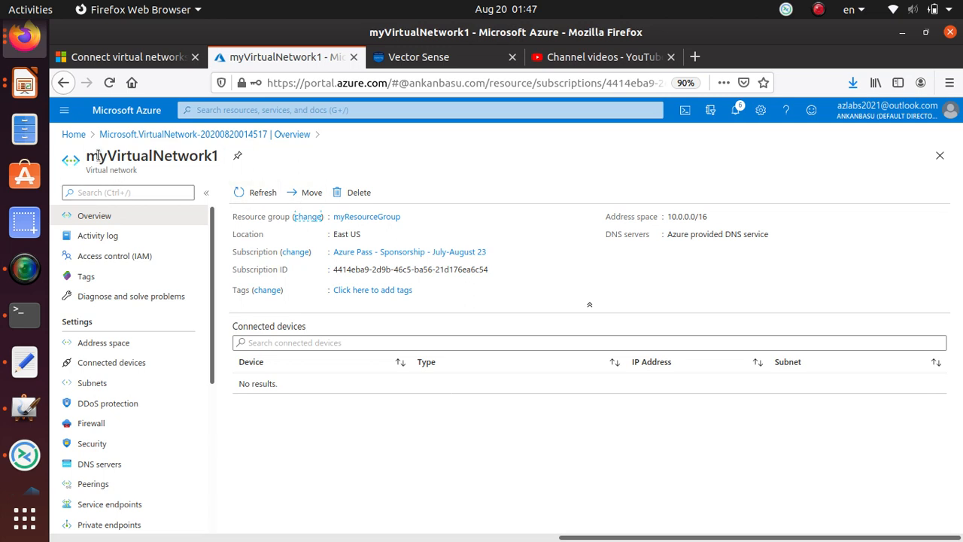
Start a new virtual network from the Virtual networks list on the Home page.
click(72, 136)
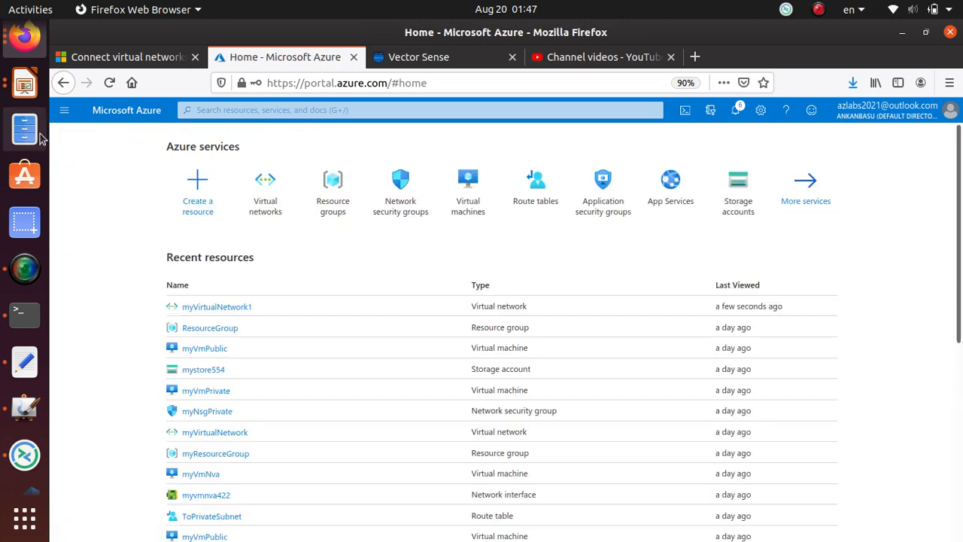
click(259, 207)
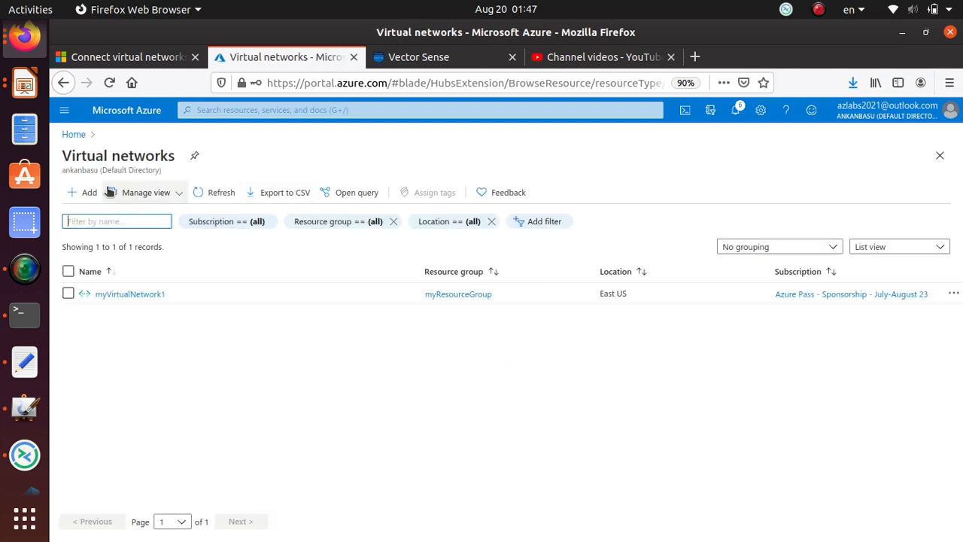
click(82, 191)
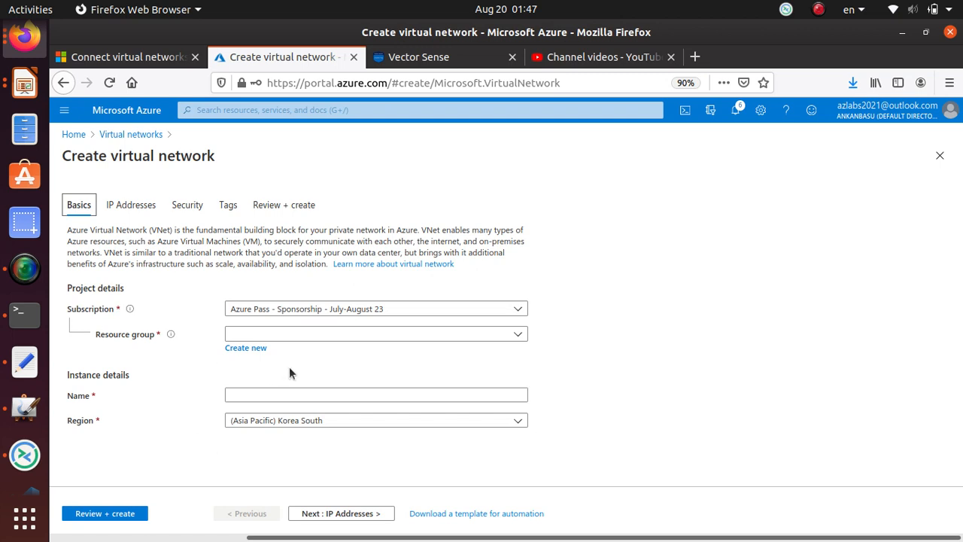
Put the network in myResourceGroup and name it myVirtualNetwork2.
click(289, 334)
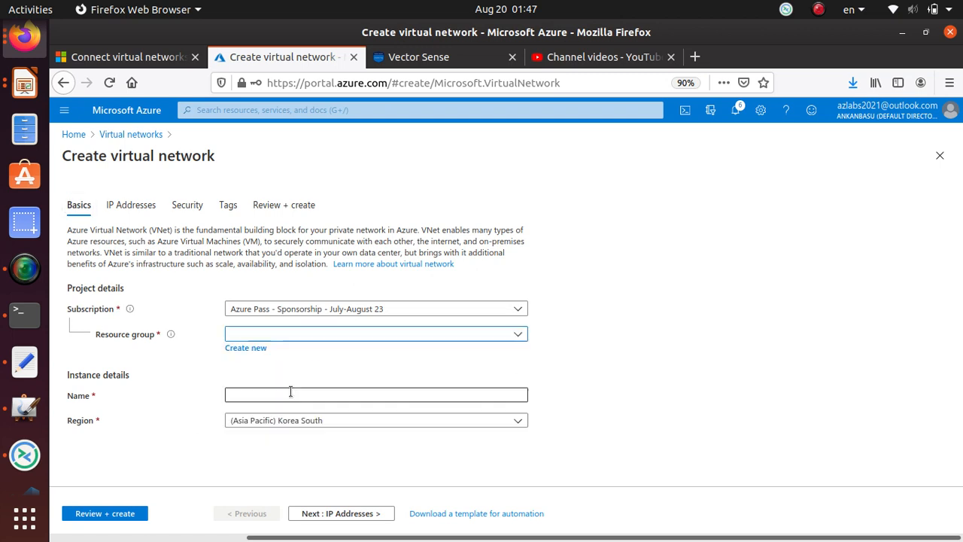
click(260, 398)
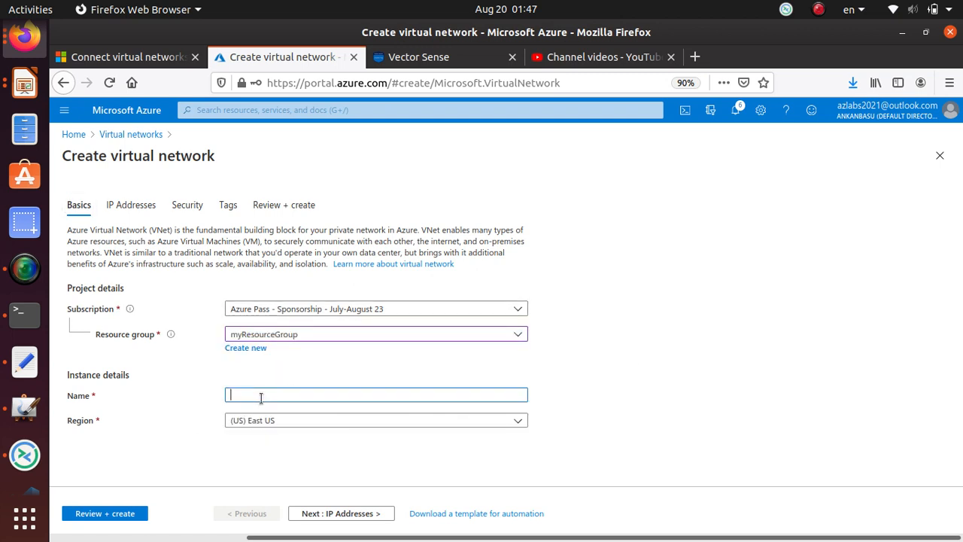
key(ctrl+v)
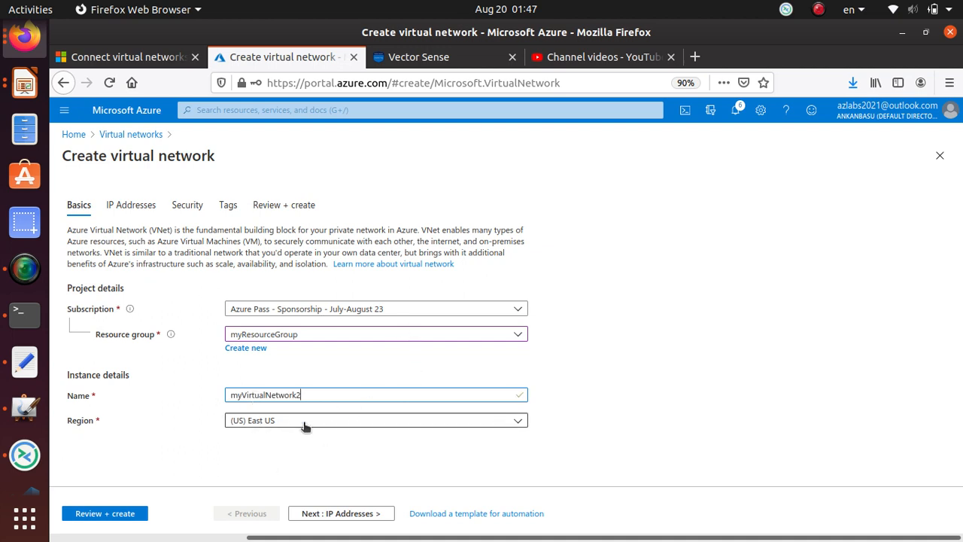
Under address space 10.1.0.0/16, rename the default subnet to Subnet2 (10.1.0.0/24).
click(344, 513)
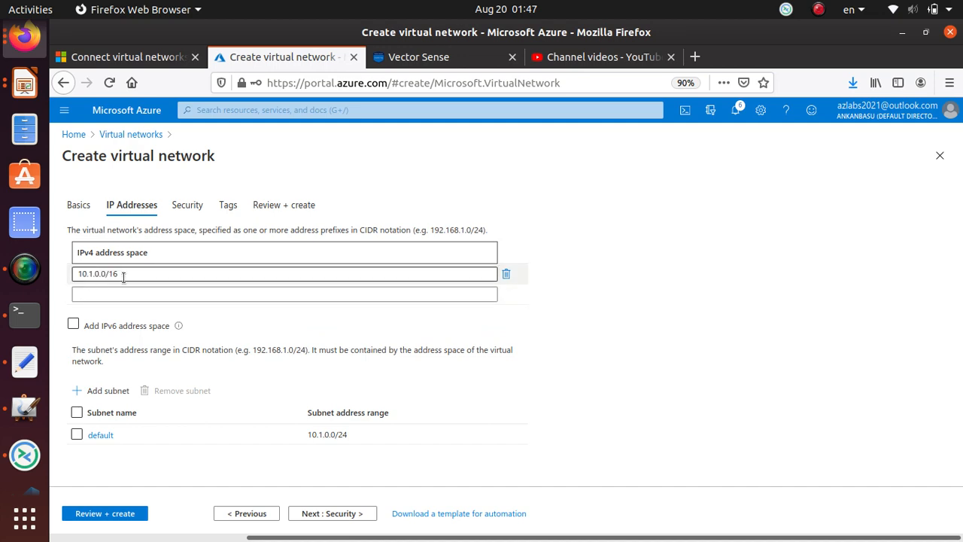
click(150, 58)
drag(481, 331, 547, 339)
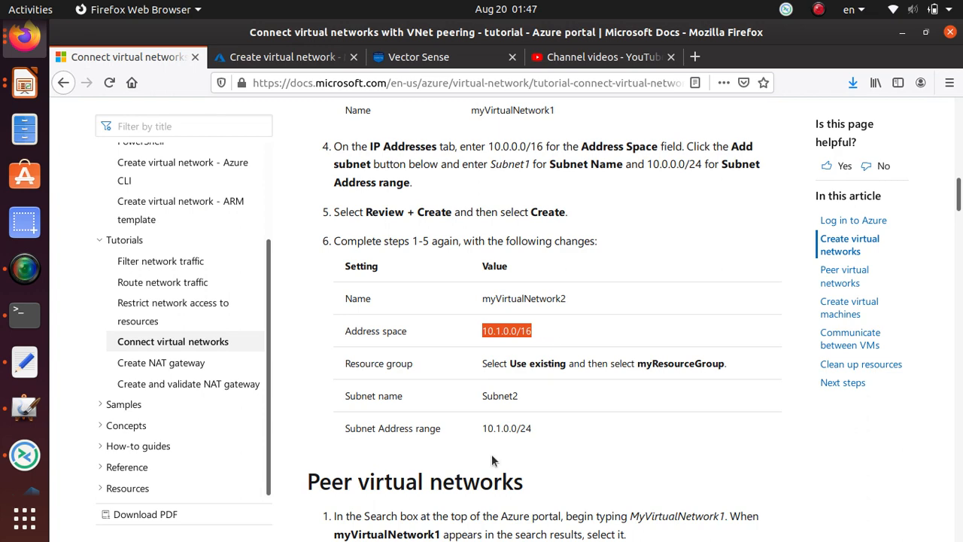
double_click(511, 400)
right_click(511, 400)
click(539, 404)
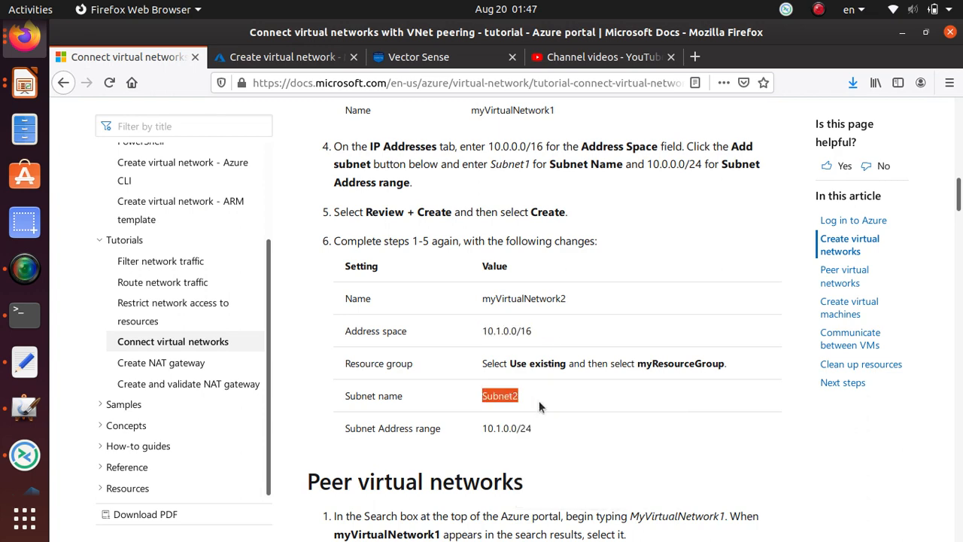
click(275, 60)
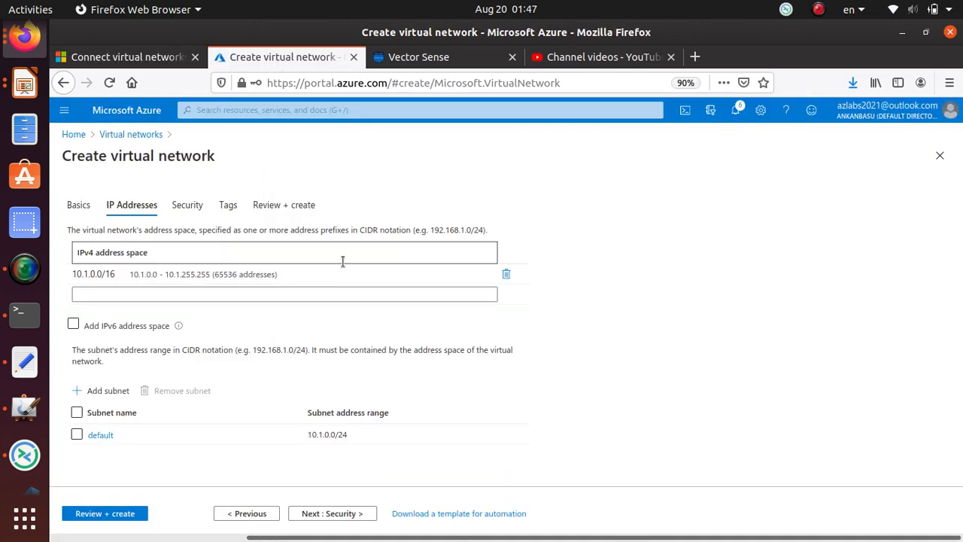
click(101, 436)
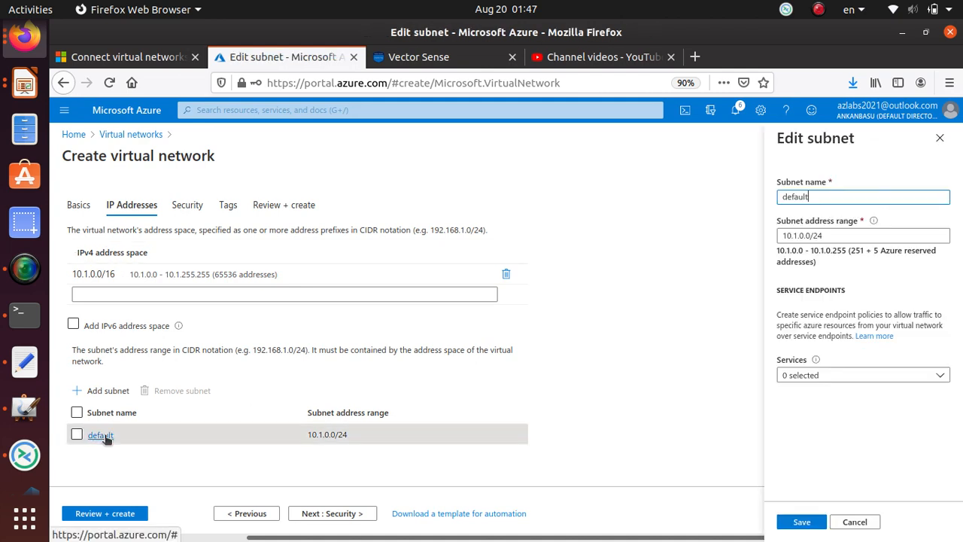
double_click(827, 197)
key(ctrl+v)
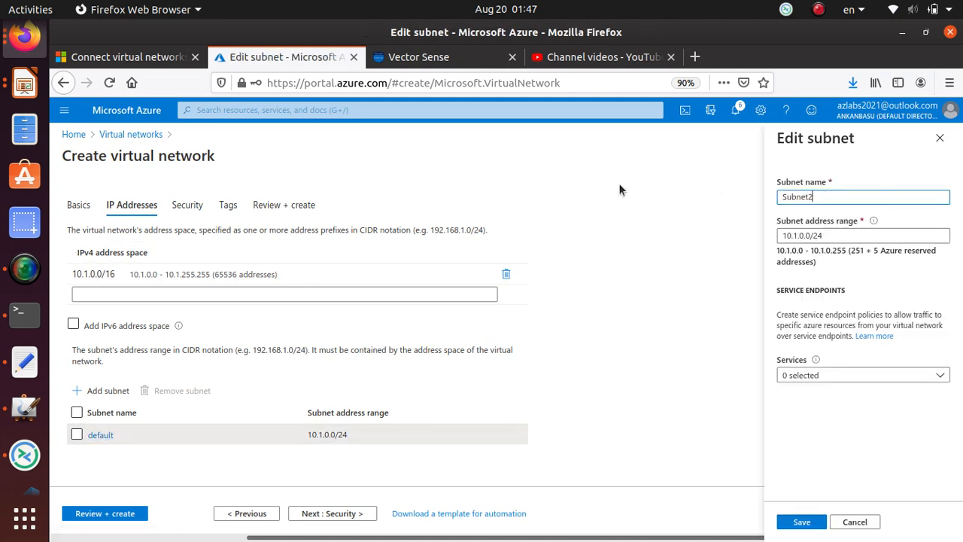
click(802, 521)
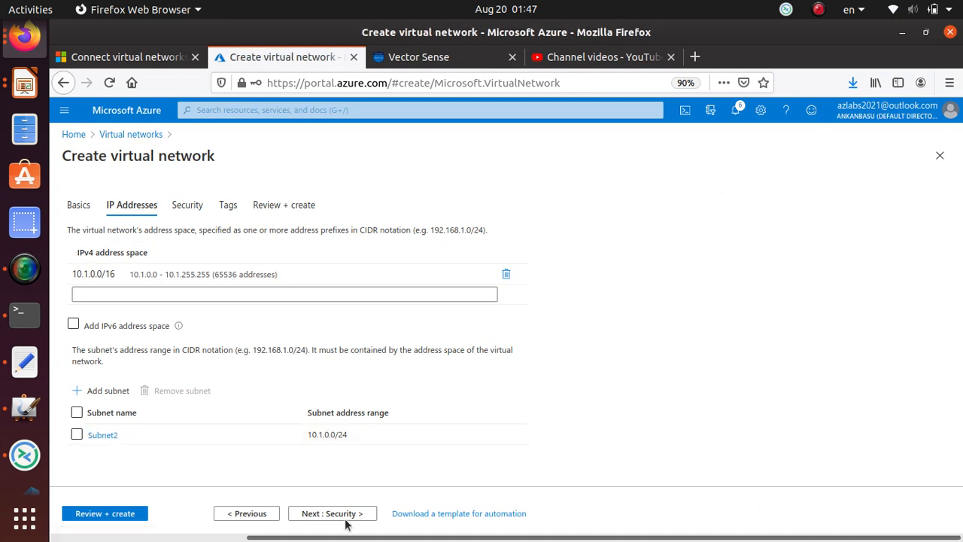
Pass validation and create myVirtualNetwork2 in East US.
click(335, 514)
click(335, 514)
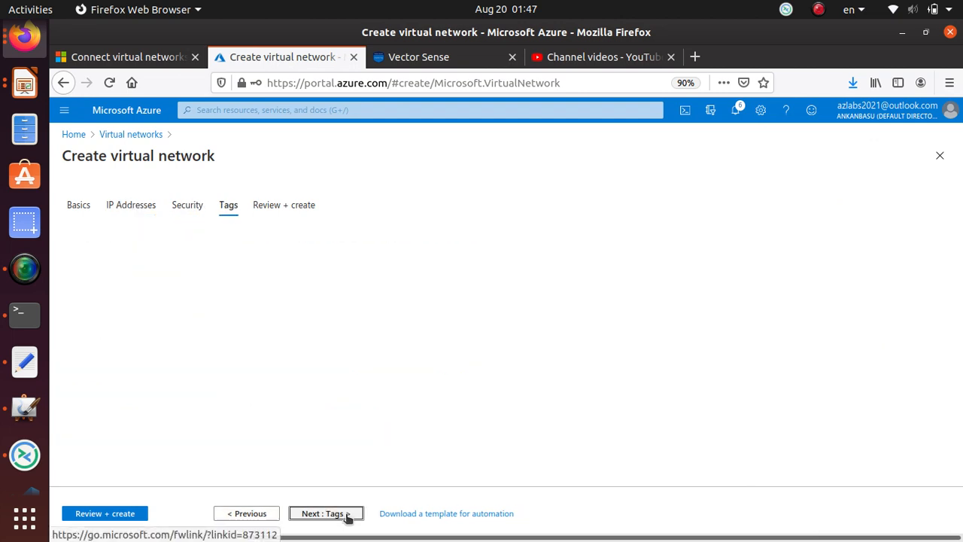
click(345, 516)
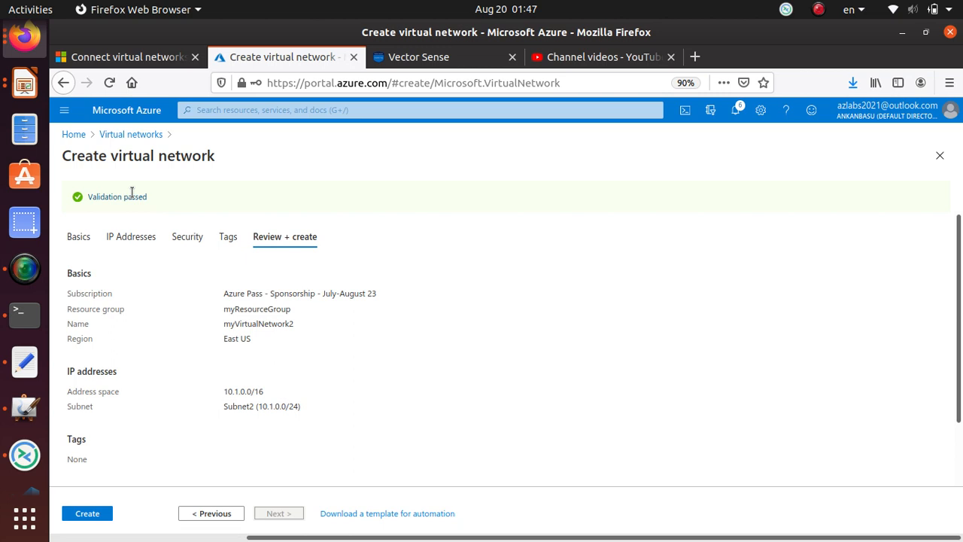
click(89, 515)
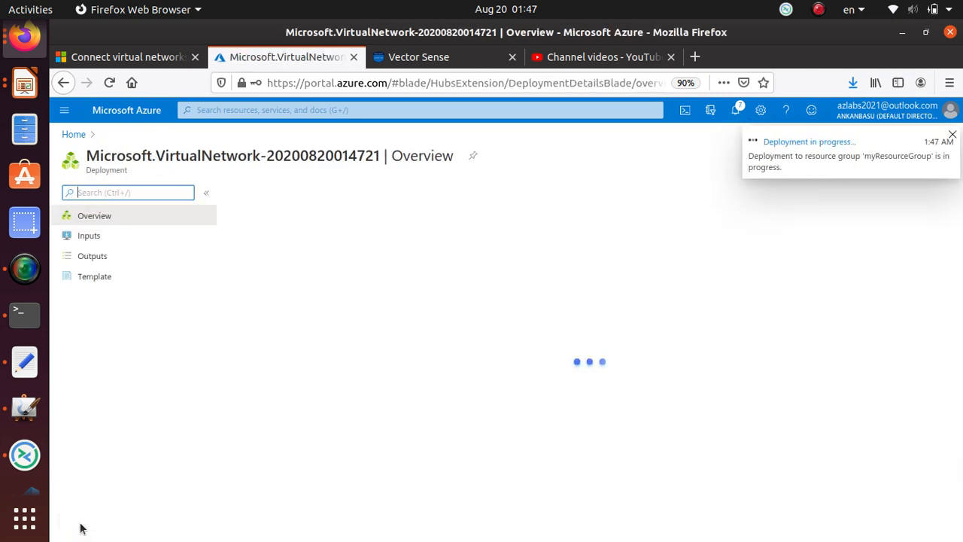
Start a blank MyPaint canvas, discarding the old diagram.
click(24, 407)
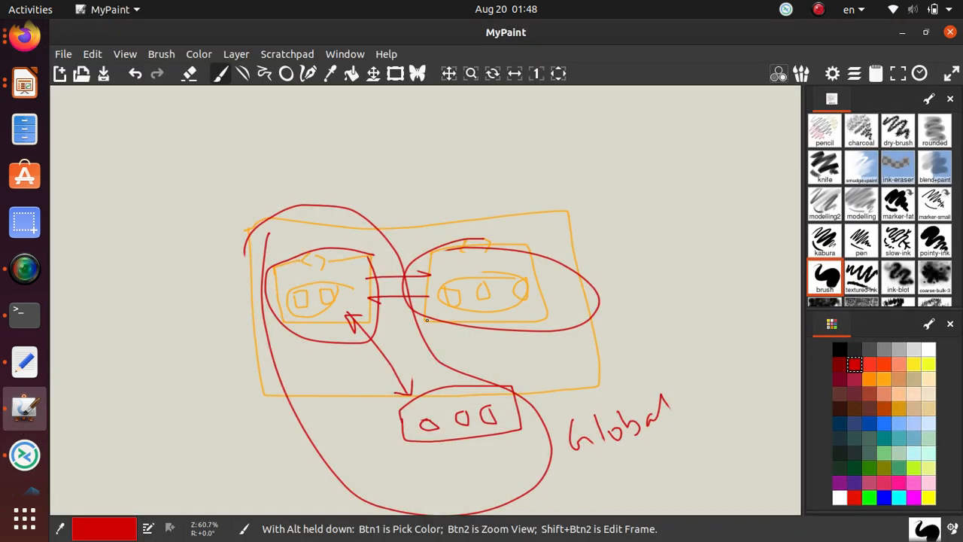
scroll(422, 319, down, 6)
scroll(420, 316, up, 3)
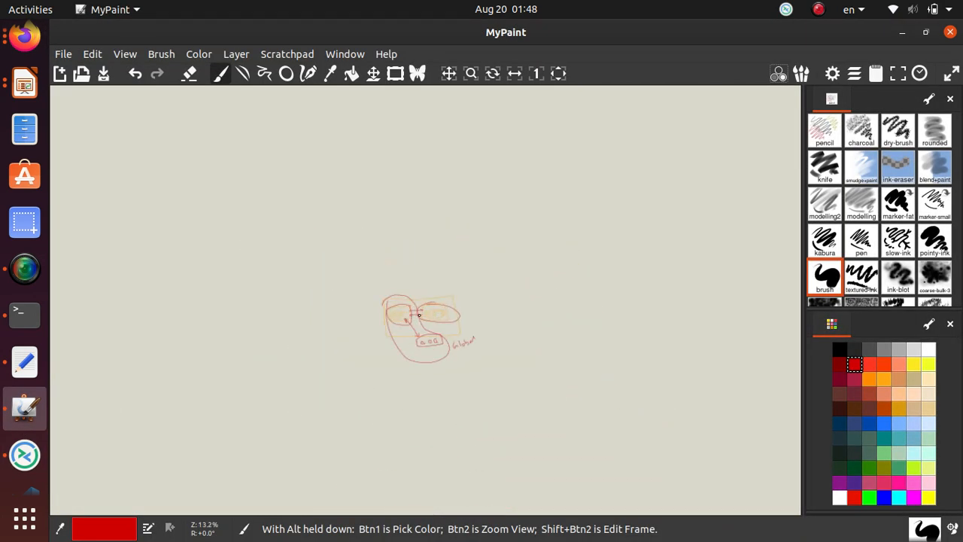
scroll(427, 321, up, 1)
click(59, 73)
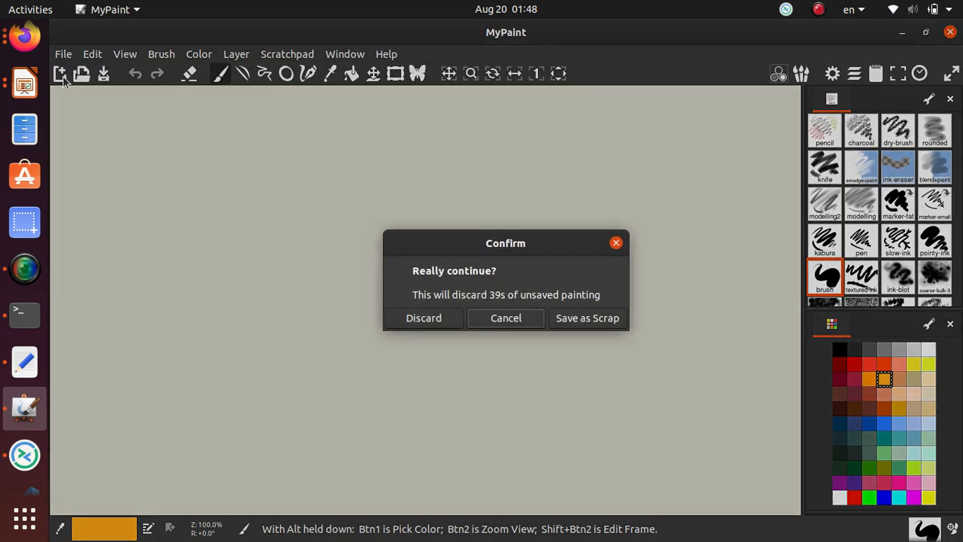
click(430, 318)
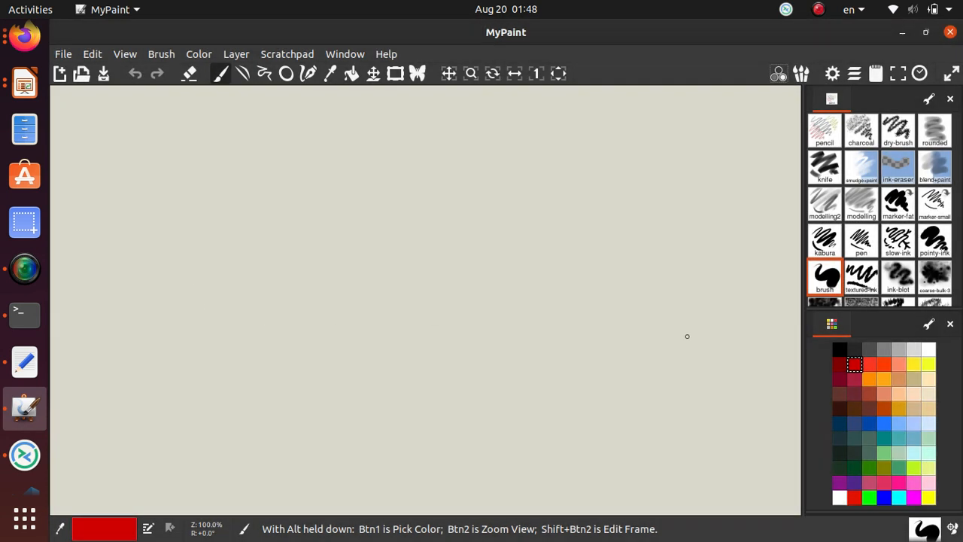
Draw the first red network box with its Vnet 1 label above it.
mouse_move(152, 312)
mouse_down()
mouse_move(303, 406)
mouse_move(387, 401)
mouse_move(357, 216)
mouse_move(198, 227)
mouse_move(227, 242)
mouse_move(260, 234)
mouse_up()
drag(145, 238, 209, 232)
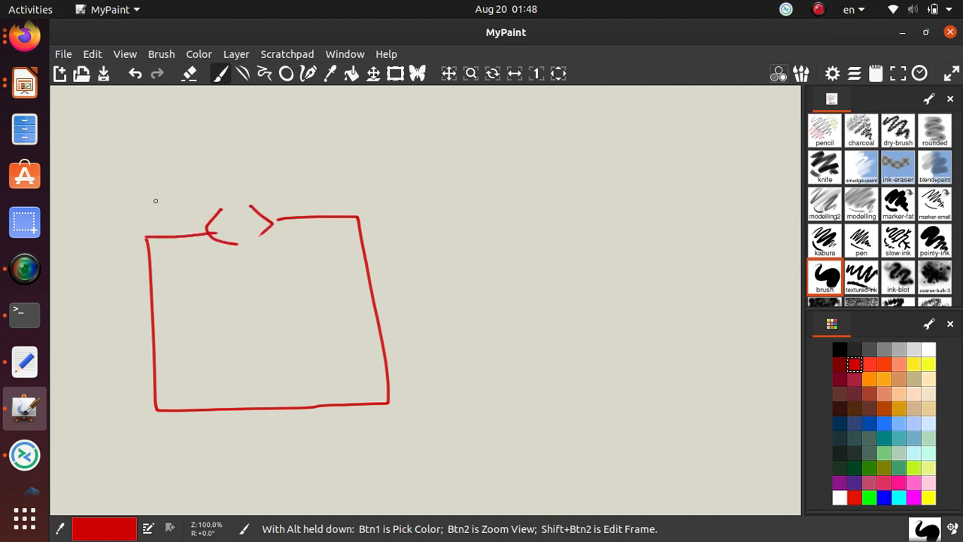
mouse_move(158, 209)
mouse_down()
mouse_move(157, 220)
mouse_move(186, 185)
mouse_move(208, 197)
mouse_move(210, 178)
mouse_move(226, 194)
mouse_move(245, 182)
mouse_move(262, 201)
mouse_move(265, 179)
mouse_move(303, 185)
mouse_up()
click(305, 194)
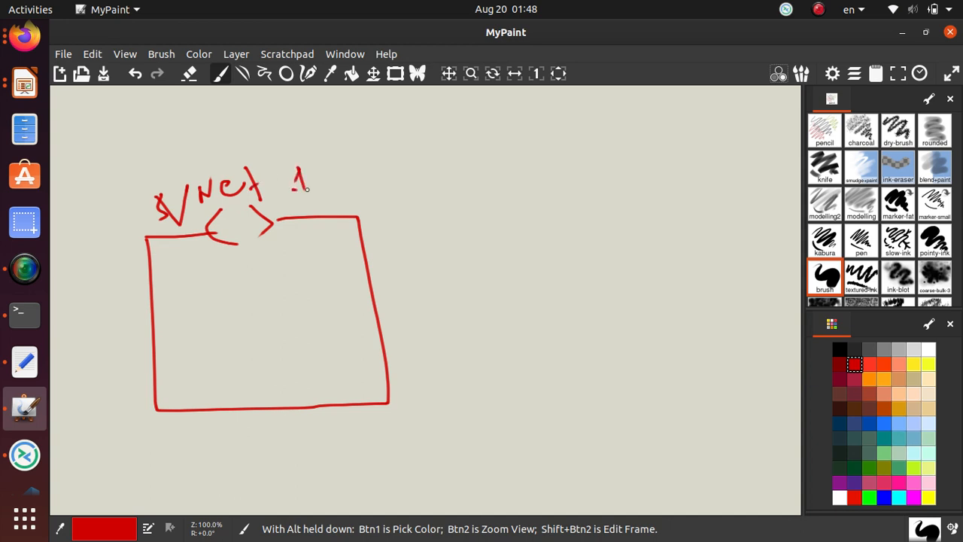
Draw a second network box with <> brackets, labelled Vnet2.
mouse_move(493, 214)
mouse_down()
mouse_move(501, 433)
mouse_move(551, 209)
mouse_move(588, 231)
mouse_up()
mouse_move(618, 178)
mouse_down()
mouse_move(652, 207)
mouse_move(644, 221)
mouse_move(766, 344)
mouse_up()
mouse_move(765, 388)
mouse_down()
mouse_move(565, 439)
mouse_move(501, 435)
mouse_up()
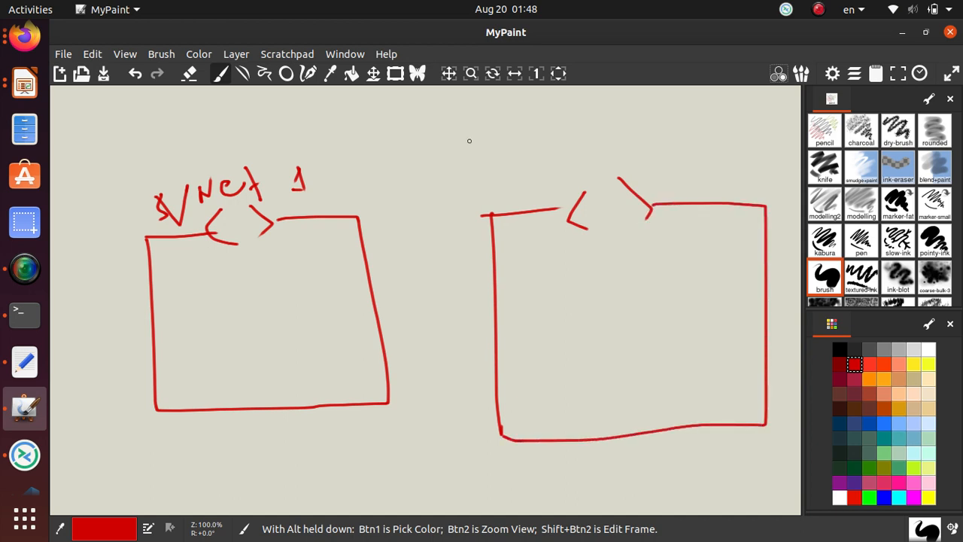
mouse_move(470, 142)
mouse_down()
mouse_move(538, 159)
mouse_move(548, 173)
mouse_move(550, 160)
mouse_move(567, 155)
mouse_move(604, 162)
mouse_up()
click(556, 167)
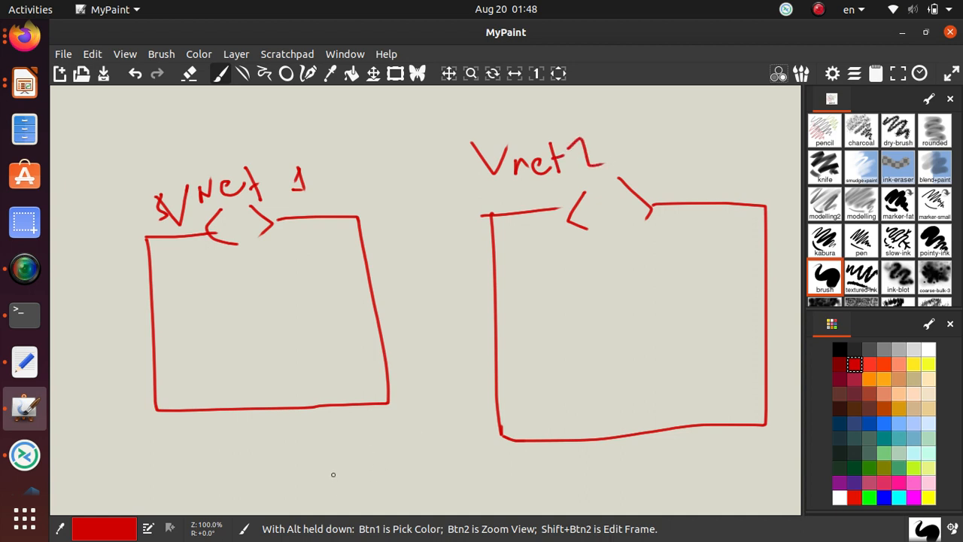
Write the region label US East below the boxes.
mouse_move(333, 474)
mouse_down()
mouse_move(339, 489)
mouse_move(393, 486)
mouse_move(391, 498)
mouse_up()
mouse_move(435, 468)
mouse_down()
mouse_move(435, 493)
mouse_move(453, 460)
mouse_up()
drag(431, 498, 508, 497)
drag(516, 461, 532, 500)
drag(518, 482, 550, 475)
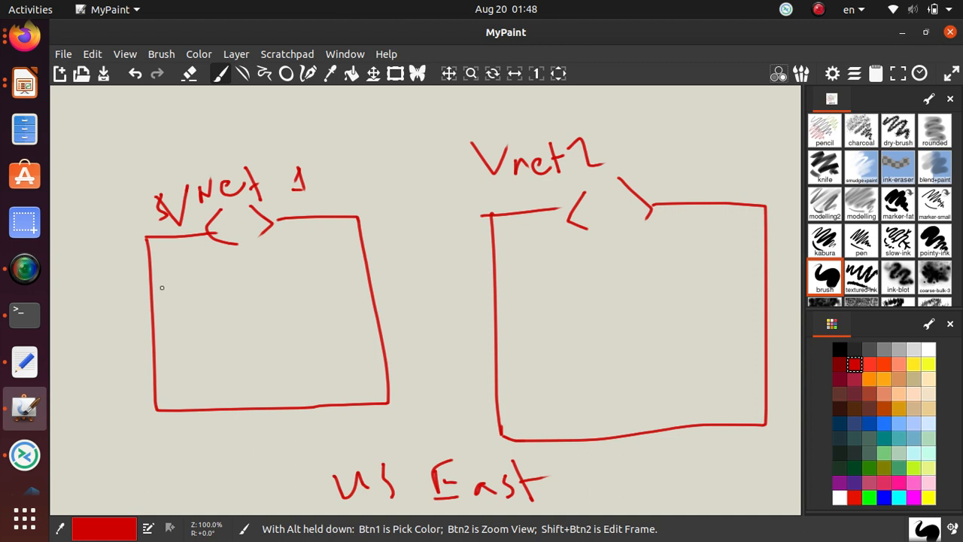
Draw subnet bands labelled Subnet 1 and Subnet2 inside the two boxes.
drag(149, 287, 367, 289)
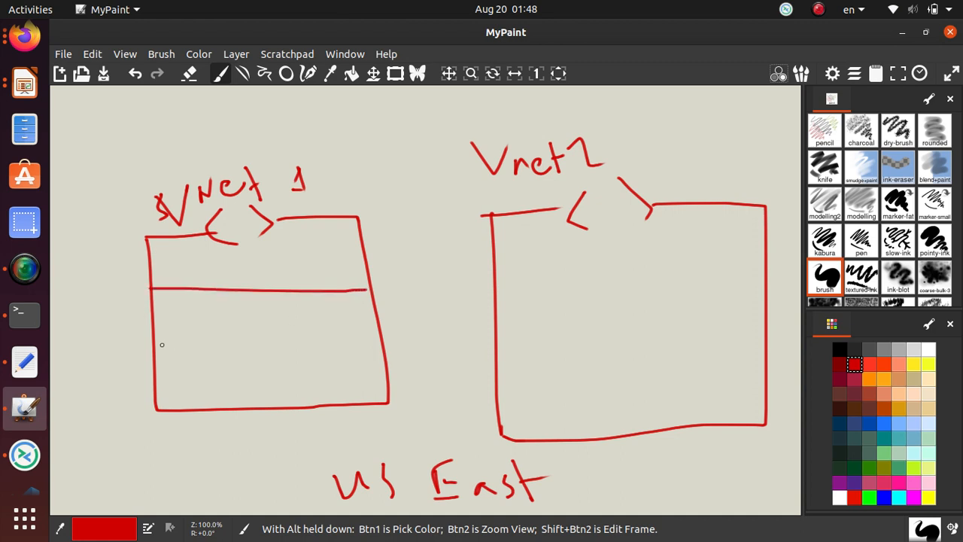
drag(161, 344, 381, 348)
mouse_move(213, 305)
mouse_down()
mouse_move(218, 324)
mouse_move(206, 336)
mouse_move(235, 333)
mouse_move(240, 319)
mouse_up()
mouse_move(242, 307)
mouse_down()
mouse_move(242, 332)
mouse_move(269, 324)
mouse_move(294, 340)
mouse_up()
mouse_move(297, 307)
mouse_down()
mouse_move(301, 340)
mouse_move(310, 319)
mouse_move(336, 344)
mouse_up()
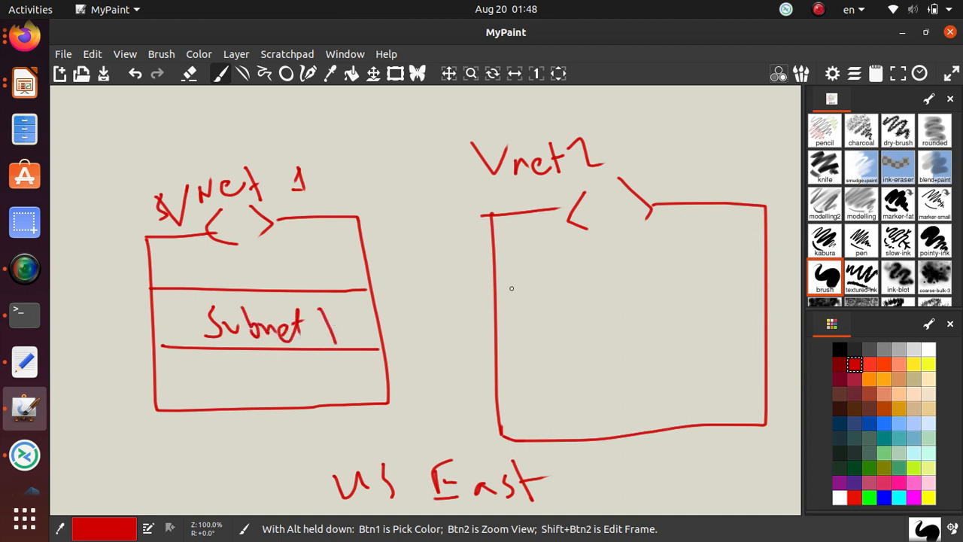
drag(606, 288, 789, 291)
drag(500, 352, 753, 337)
mouse_move(544, 311)
mouse_down()
mouse_move(548, 343)
mouse_move(571, 324)
mouse_up()
mouse_move(572, 308)
mouse_down()
mouse_move(573, 328)
mouse_move(620, 317)
mouse_move(633, 326)
mouse_move(649, 307)
mouse_move(688, 322)
mouse_up()
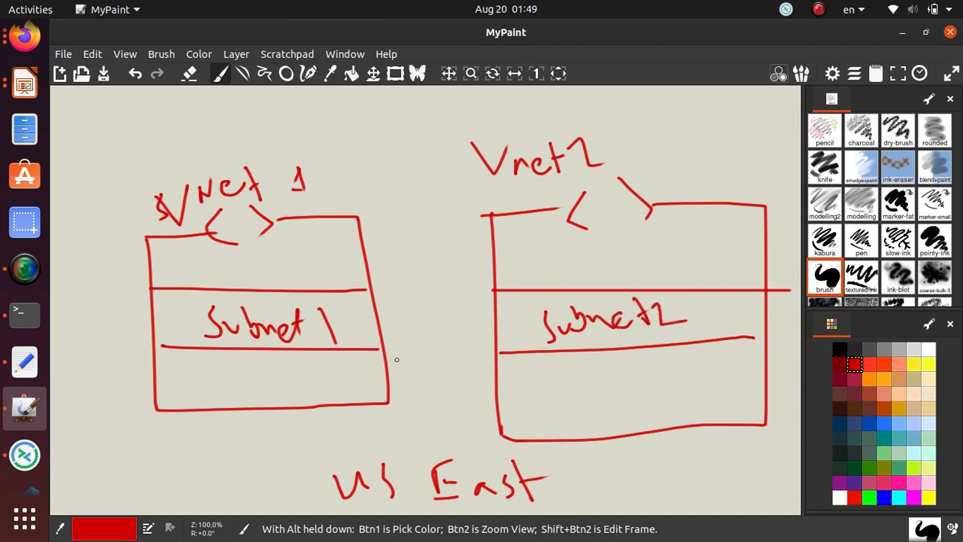
Open myVirtualNetwork2 and confirm its Subnet2 at 10.1.0.0/24.
key(alt+Tab)
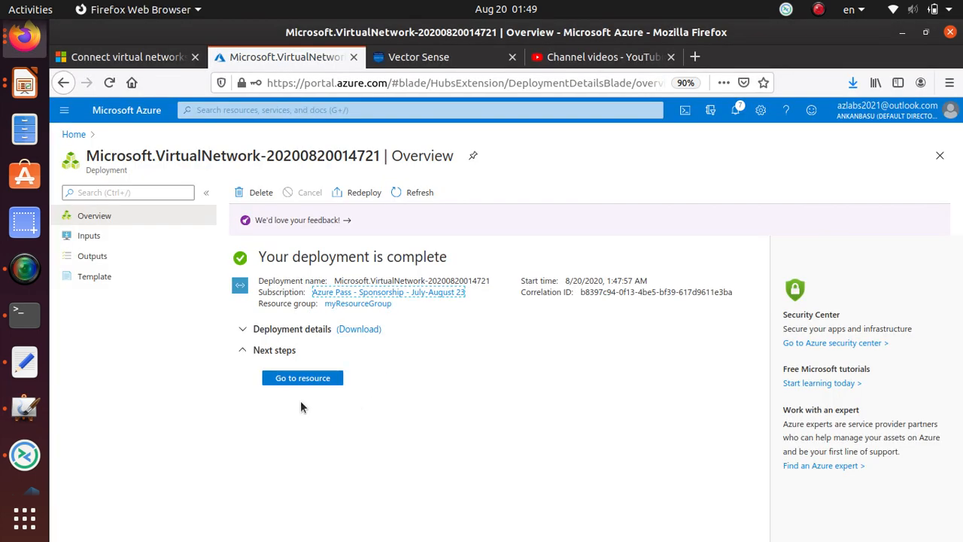
click(309, 380)
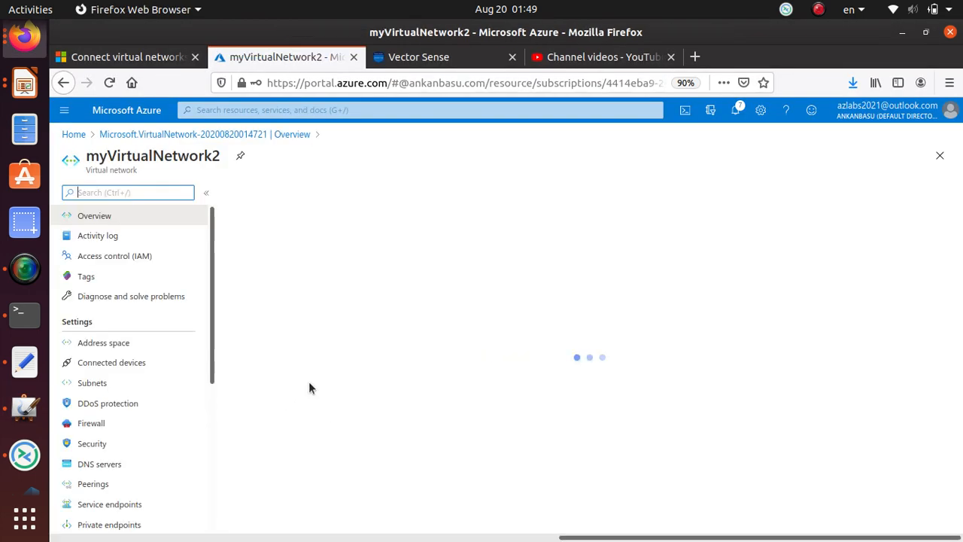
click(92, 383)
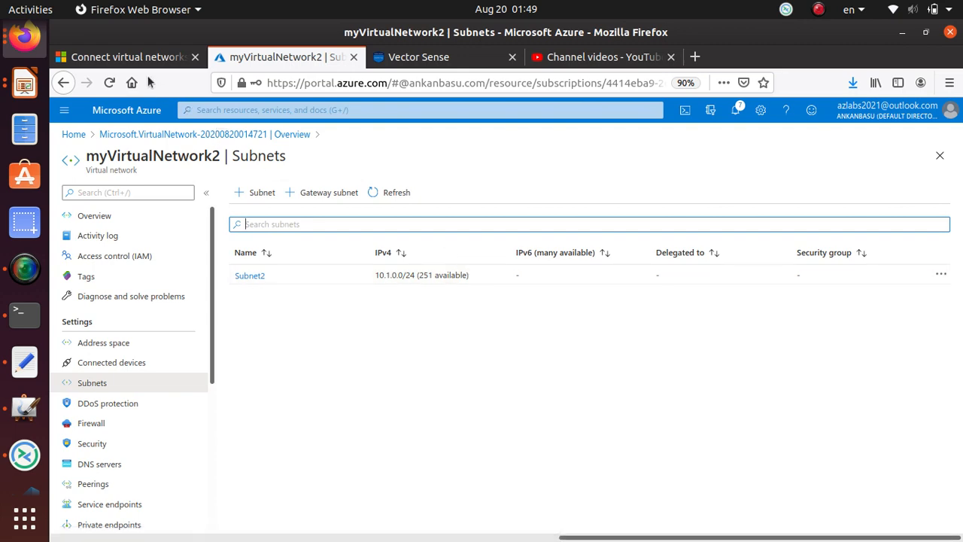
Find the Peer virtual networks heading in the tutorial, then return to MyPaint.
click(126, 58)
scroll(422, 307, down, 6)
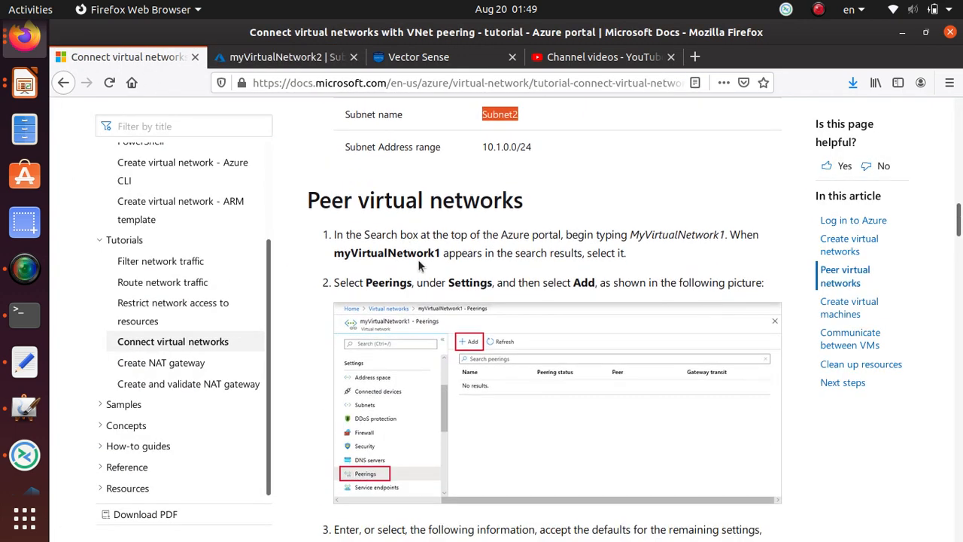
drag(534, 202, 292, 213)
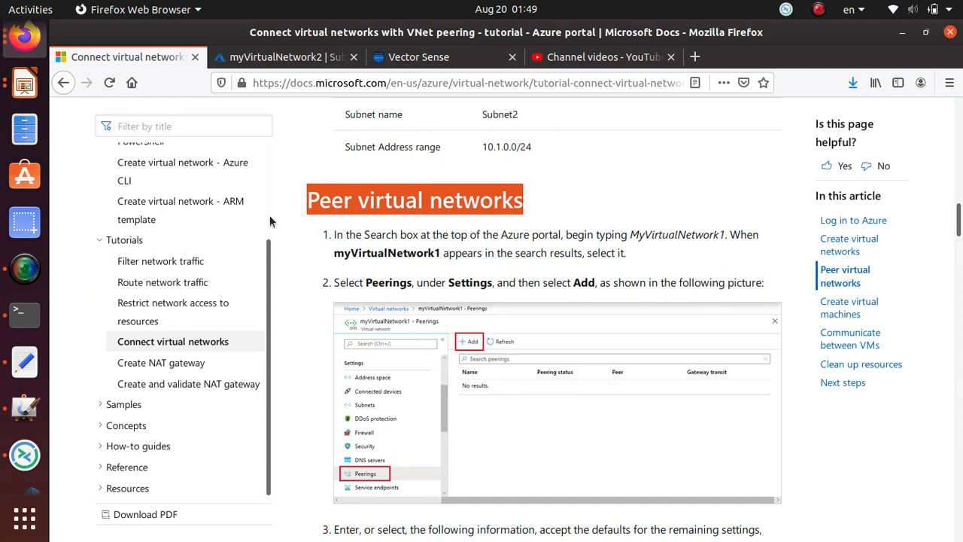
key(alt+Tab)
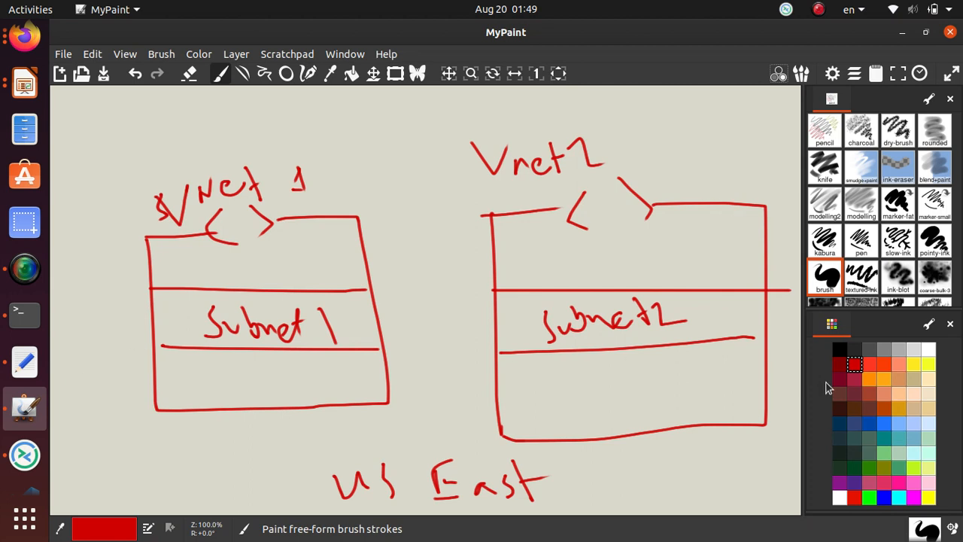
In dark brown, draw filled circles beside Subnet 1 and Subnet2.
click(840, 409)
mouse_move(181, 303)
mouse_down()
mouse_move(191, 331)
mouse_move(185, 307)
mouse_up()
mouse_move(502, 332)
mouse_down()
mouse_move(520, 313)
mouse_move(513, 329)
mouse_move(512, 321)
mouse_up()
mouse_move(174, 306)
mouse_down()
mouse_move(183, 334)
mouse_move(167, 318)
mouse_up()
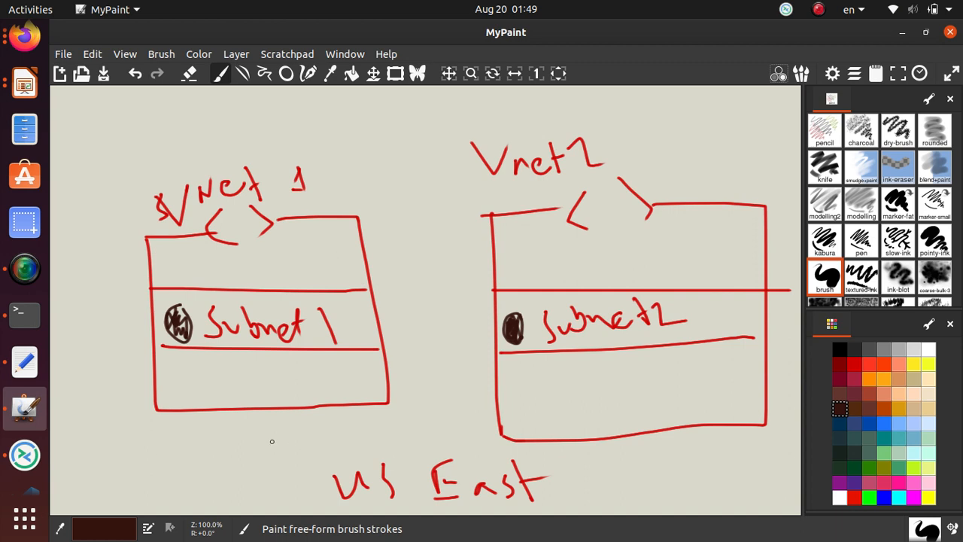
Draw two-way arrows between Vnet 1 and Vnet2, then return to the browser.
mouse_move(380, 272)
mouse_down()
mouse_move(515, 268)
mouse_move(486, 258)
mouse_up()
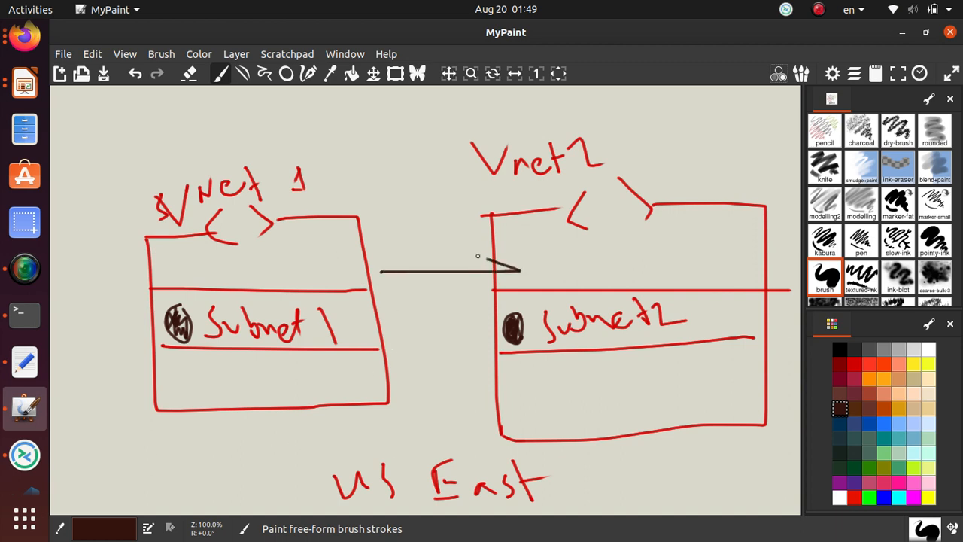
mouse_move(506, 312)
mouse_down()
mouse_move(402, 321)
mouse_move(423, 340)
mouse_up()
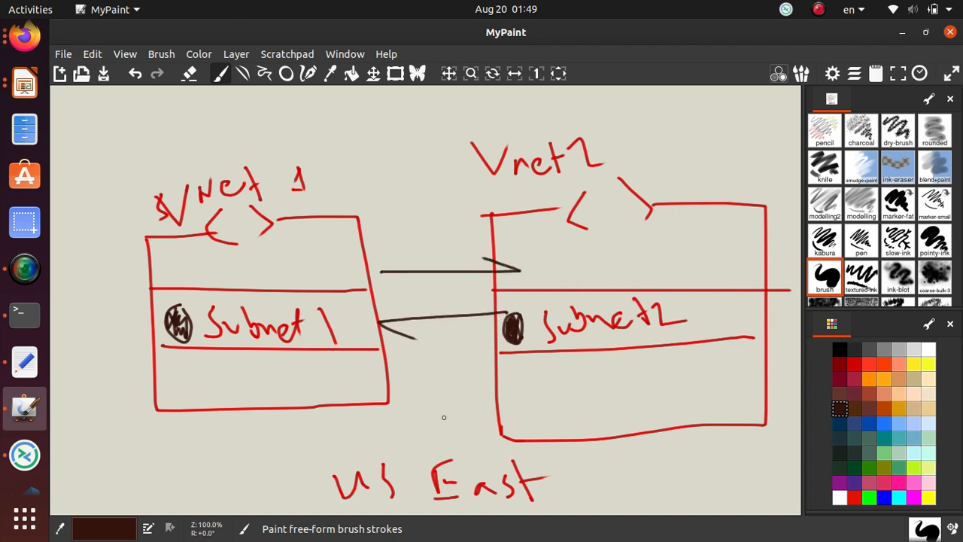
key(alt+Tab)
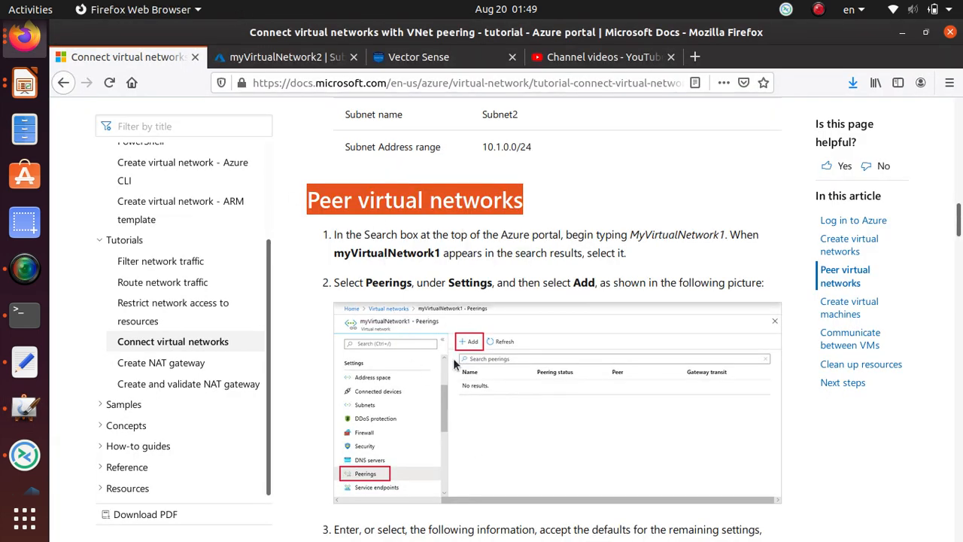
Go from myVirtualNetwork2 via myResourceGroup to myVirtualNetwork1's Peerings and reload the page.
click(286, 58)
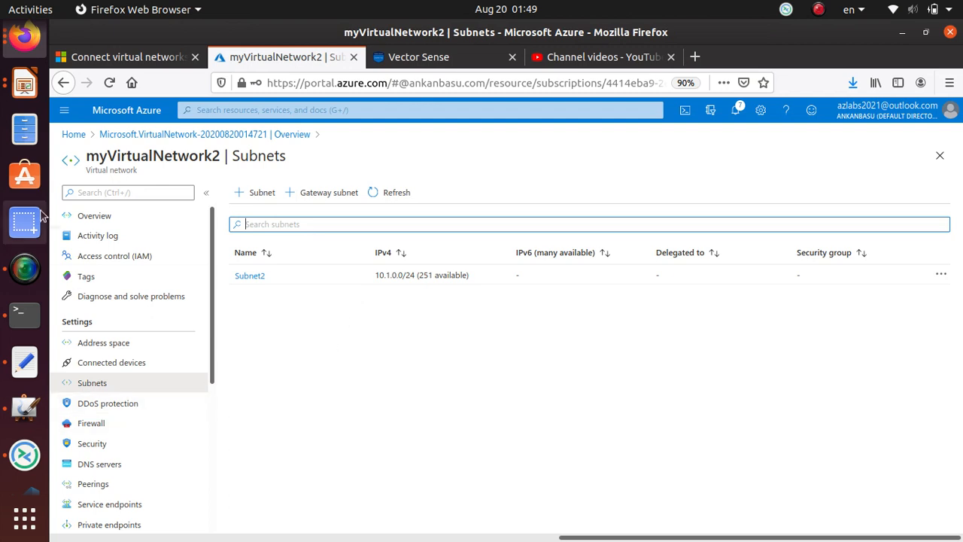
click(98, 216)
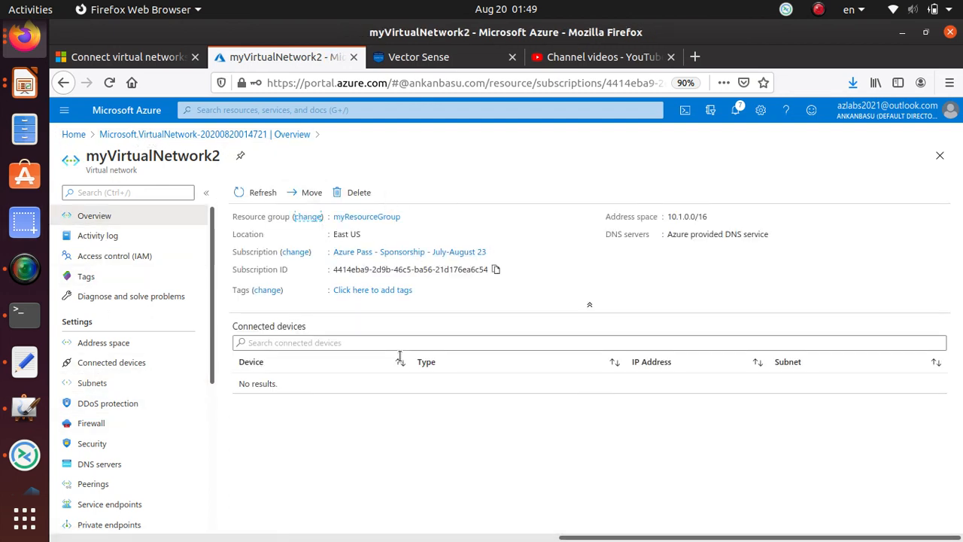
click(365, 217)
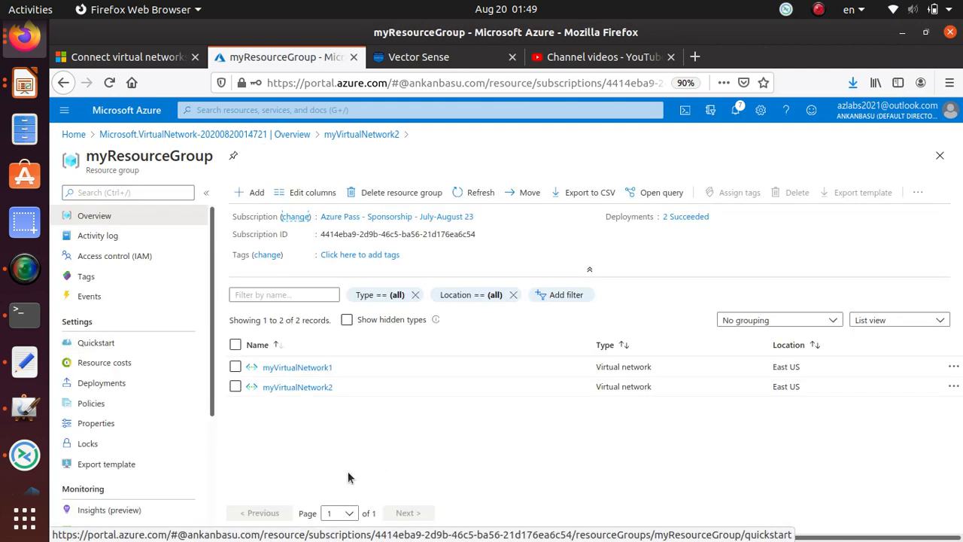
click(301, 368)
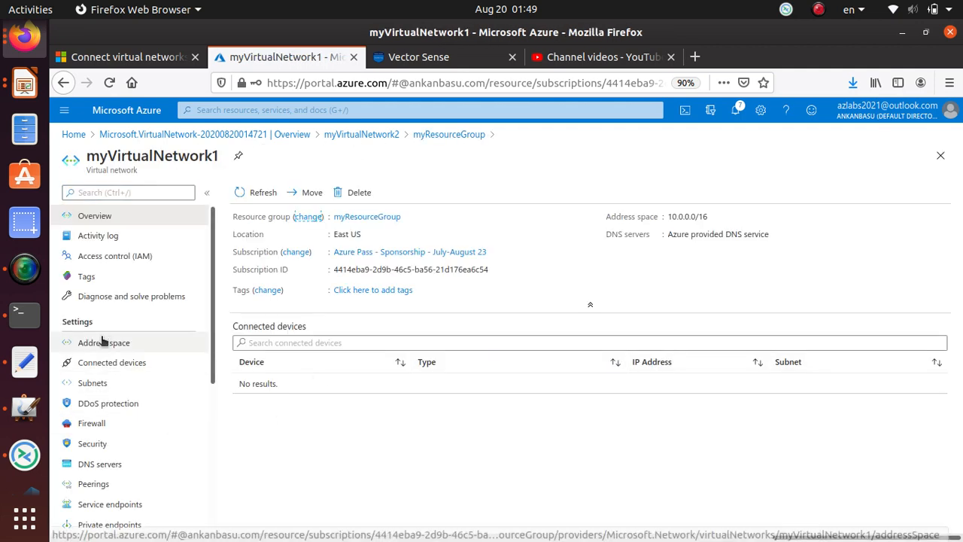
scroll(101, 339, down, 3)
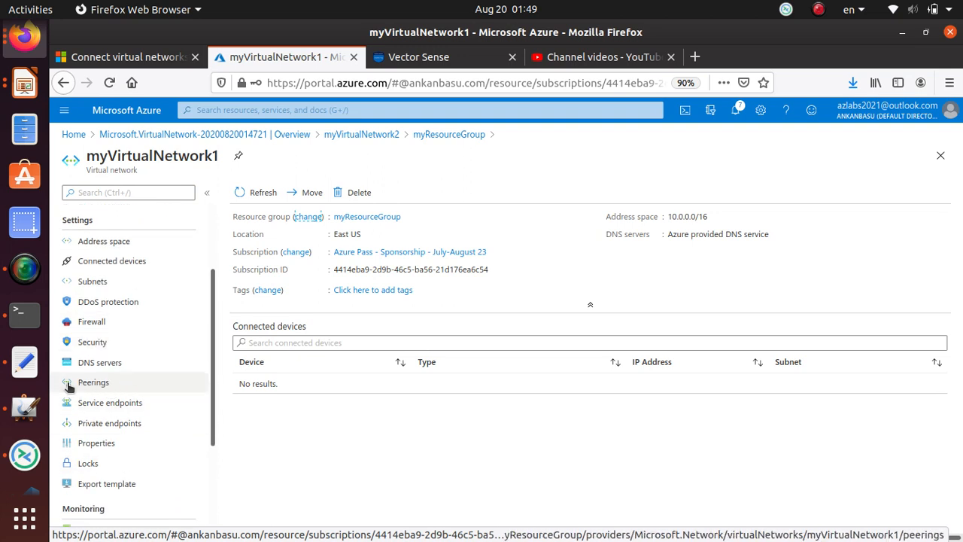
click(120, 384)
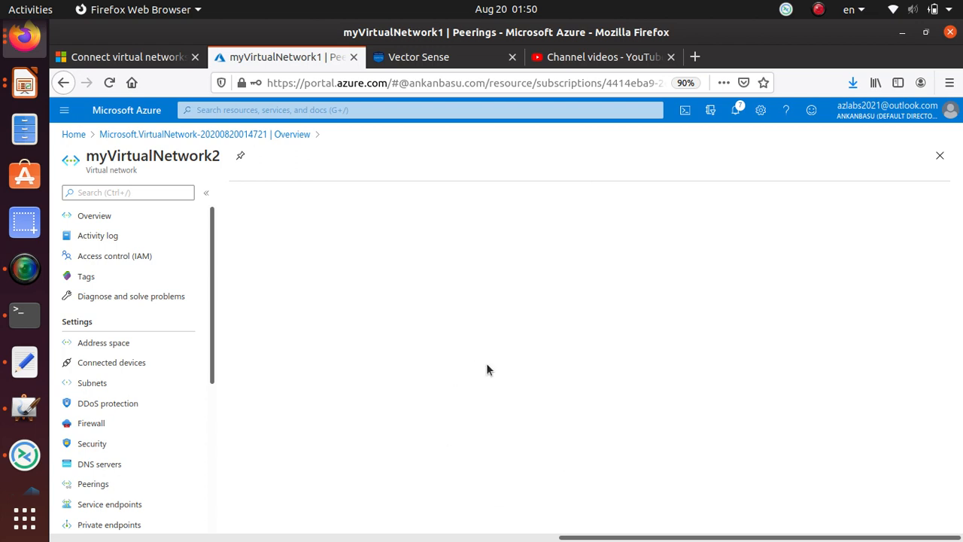
click(110, 84)
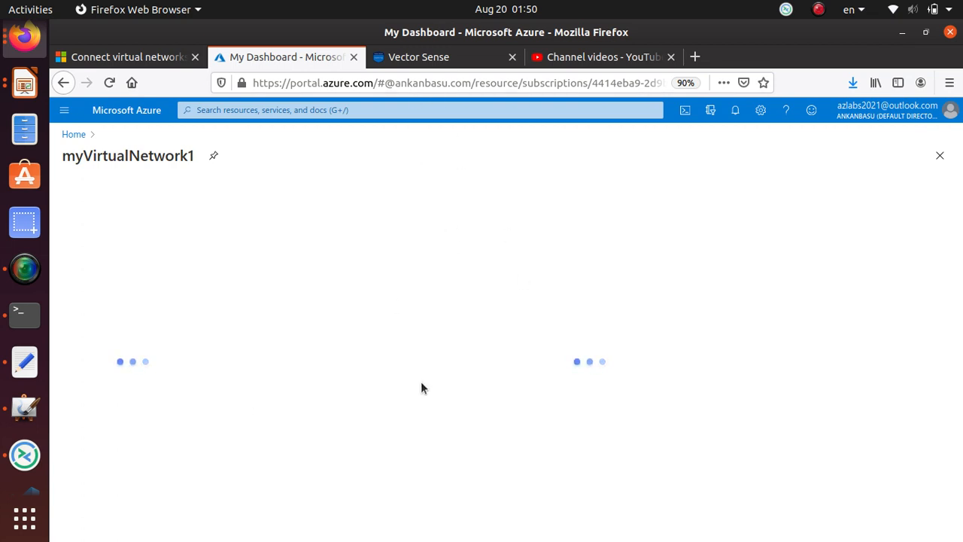
Read through the peering tutorial, then return to the myVirtualNetwork1 overview.
click(164, 66)
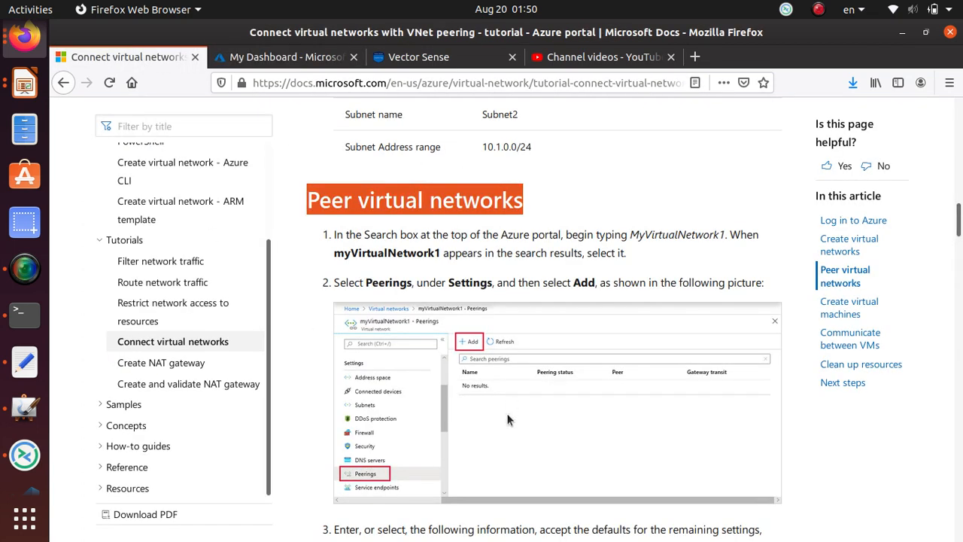
scroll(503, 412, down, 3)
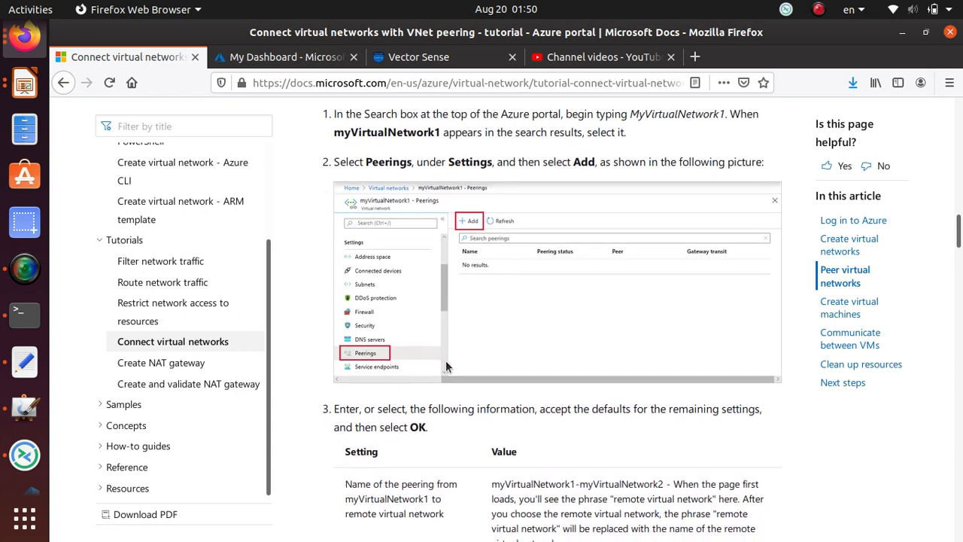
scroll(480, 218, down, 4)
scroll(480, 218, down, 4)
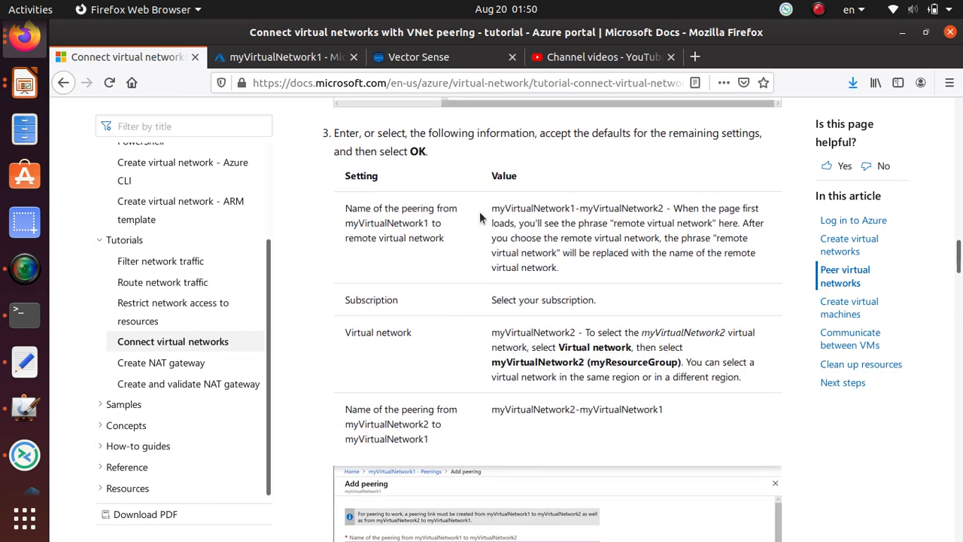
scroll(478, 218, down, 6)
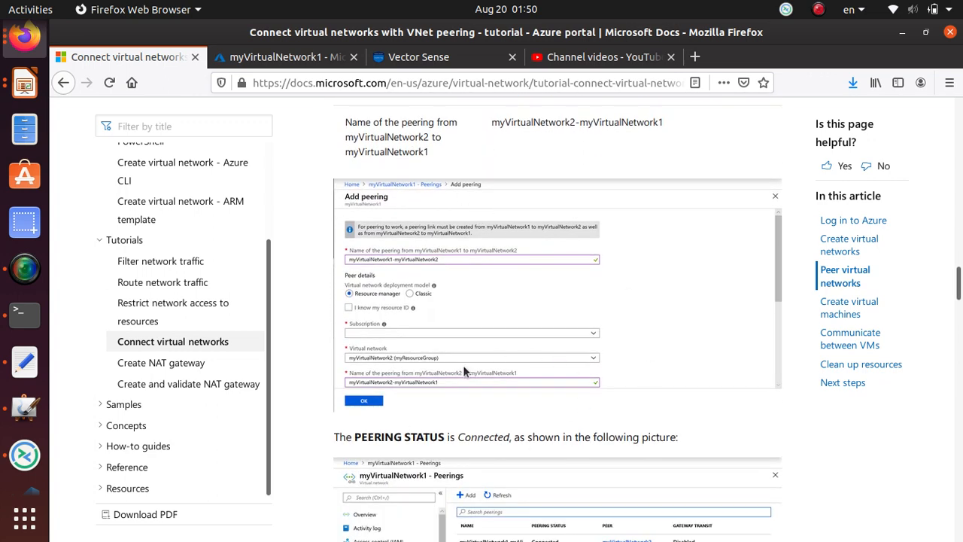
scroll(463, 365, up, 5)
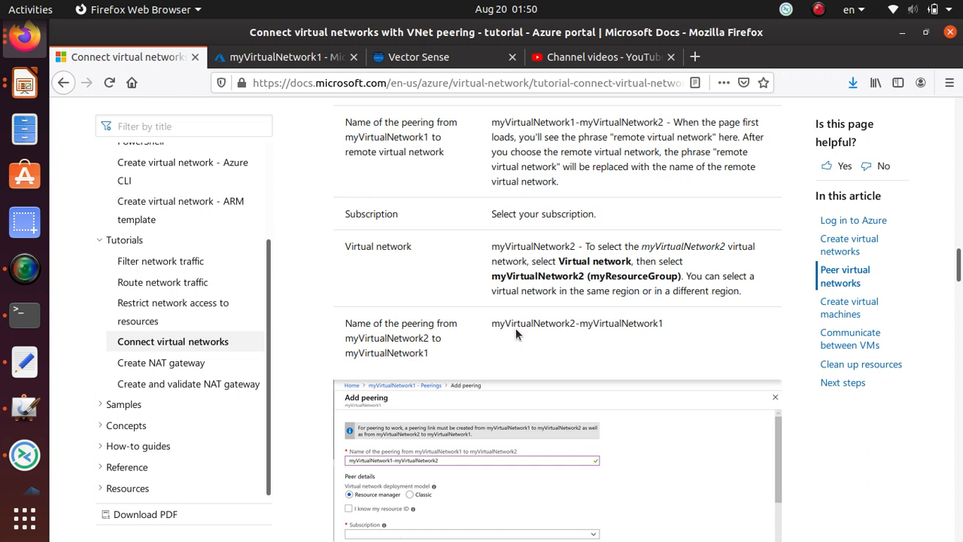
scroll(516, 328, down, 2)
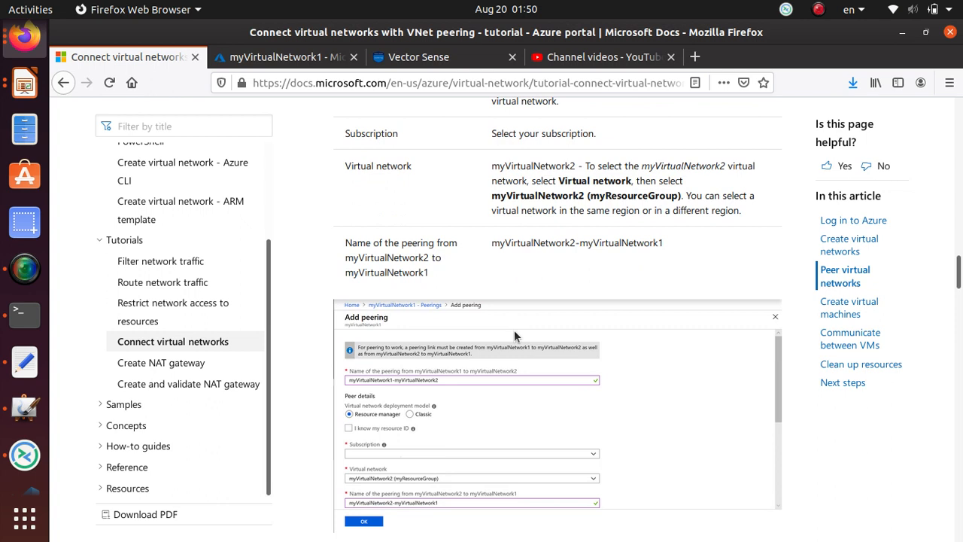
scroll(384, 318, down, 5)
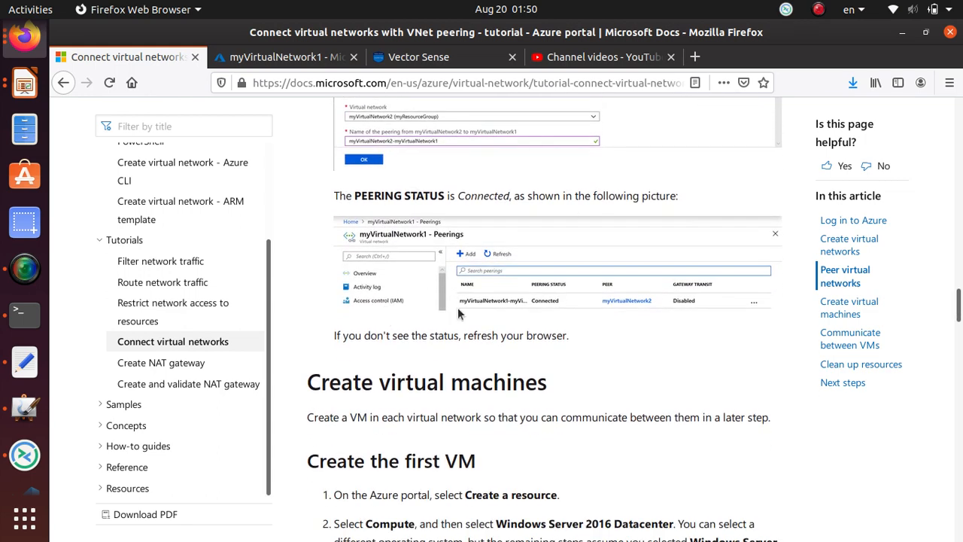
scroll(461, 314, down, 3)
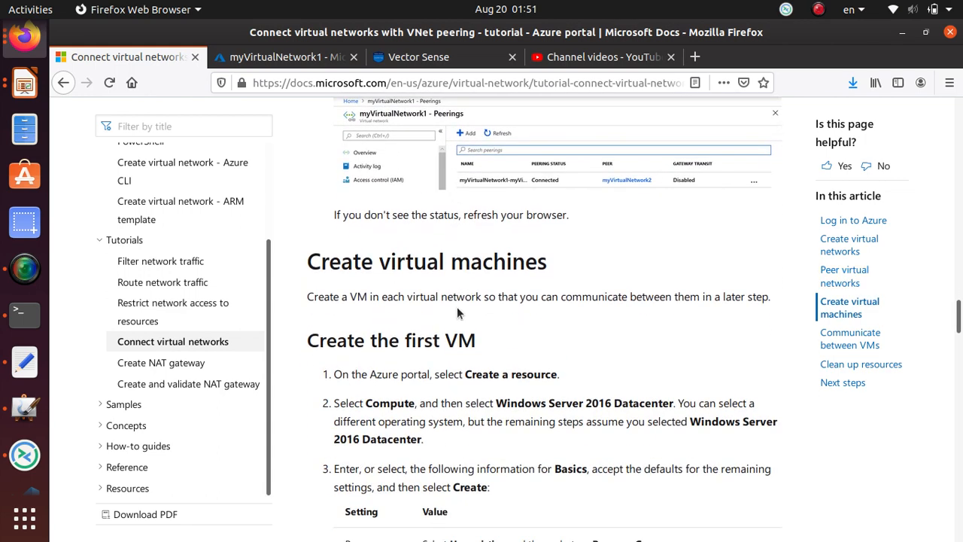
click(279, 55)
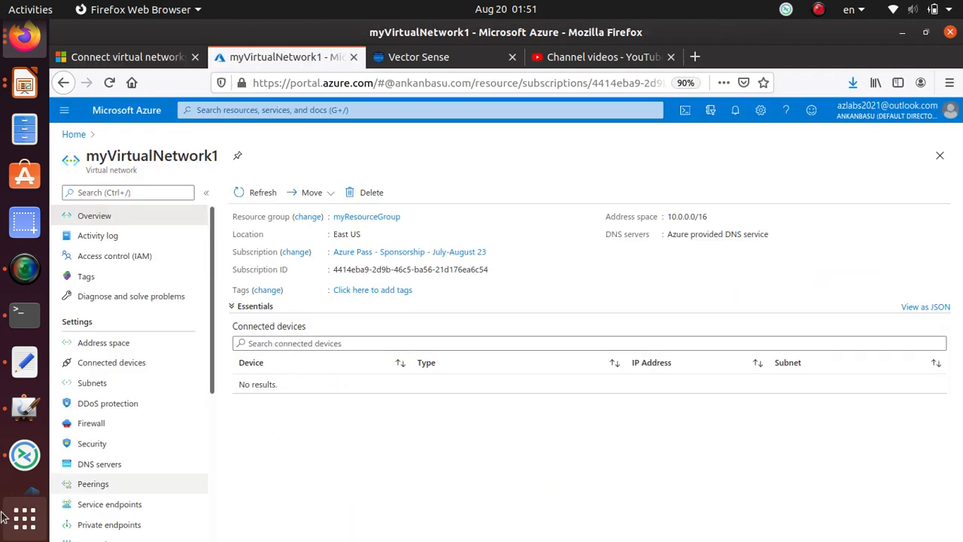
Open an Add peering form on myVirtualNetwork1 and select its peering name field.
scroll(153, 444, down, 2)
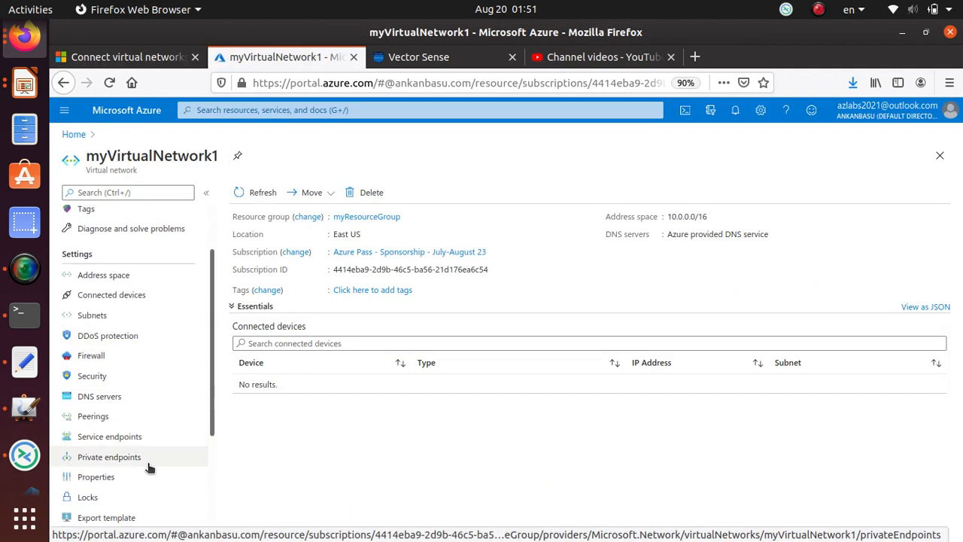
click(89, 414)
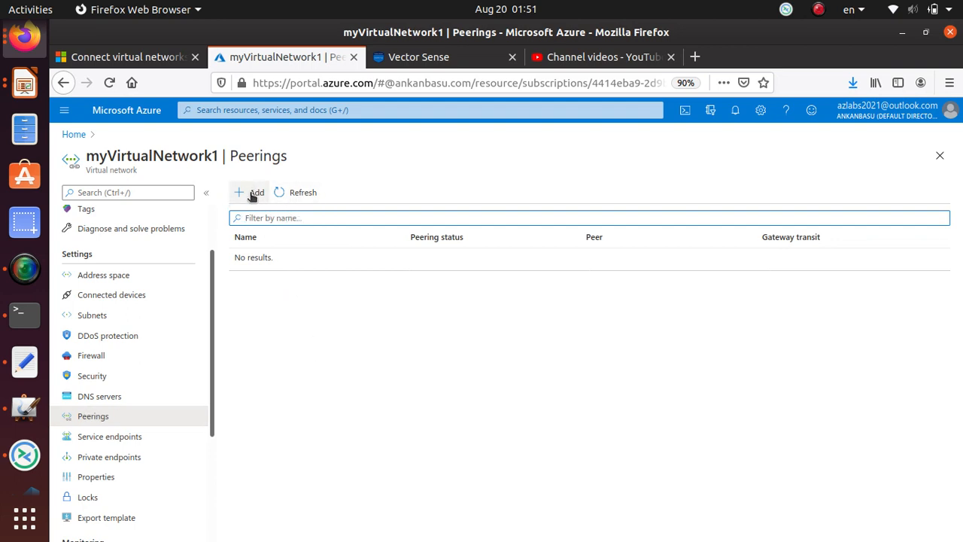
click(252, 197)
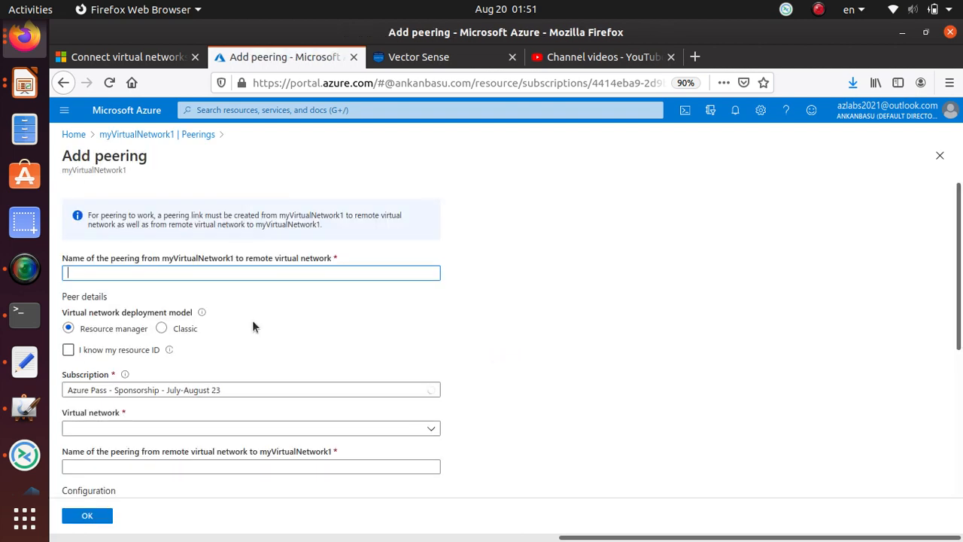
scroll(306, 290, down, 2)
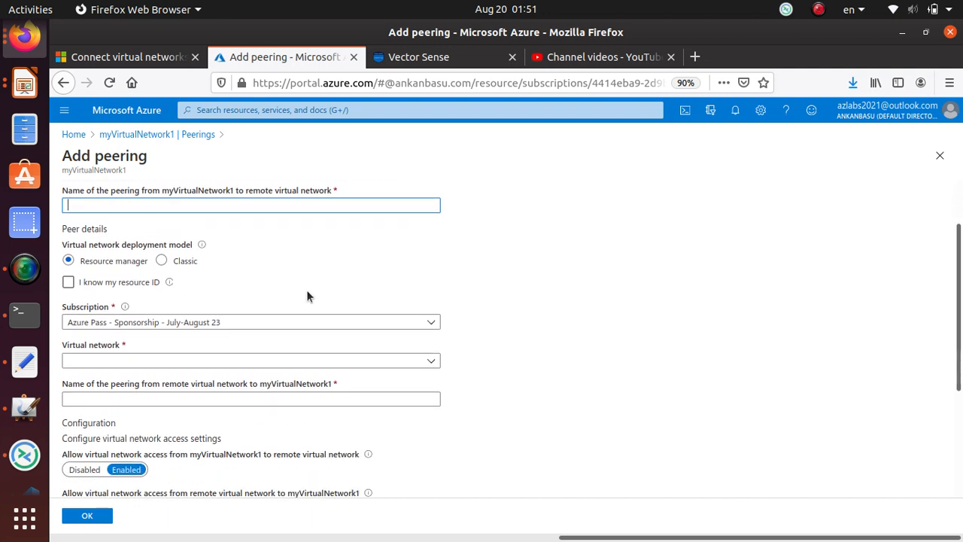
scroll(313, 298, up, 2)
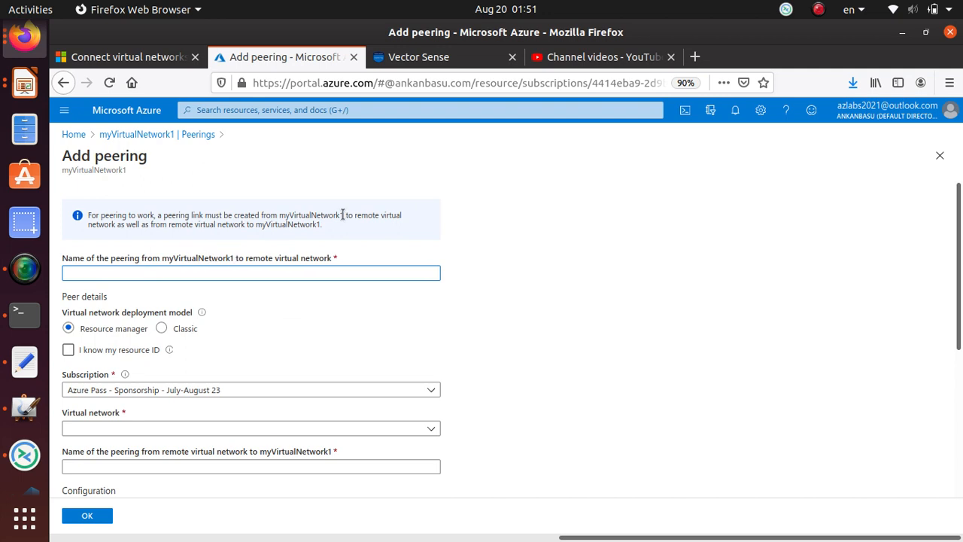
scroll(230, 403, down, 2)
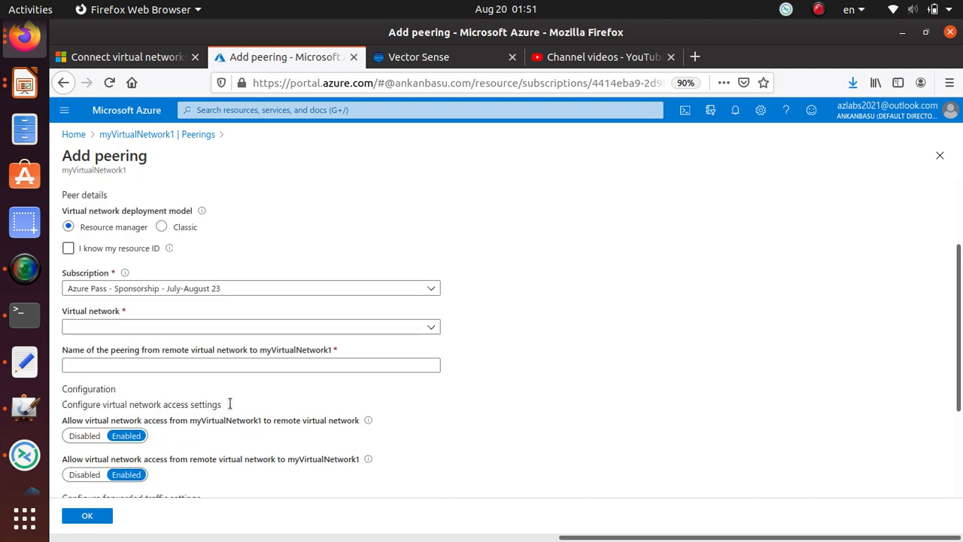
click(133, 326)
scroll(134, 326, up, 2)
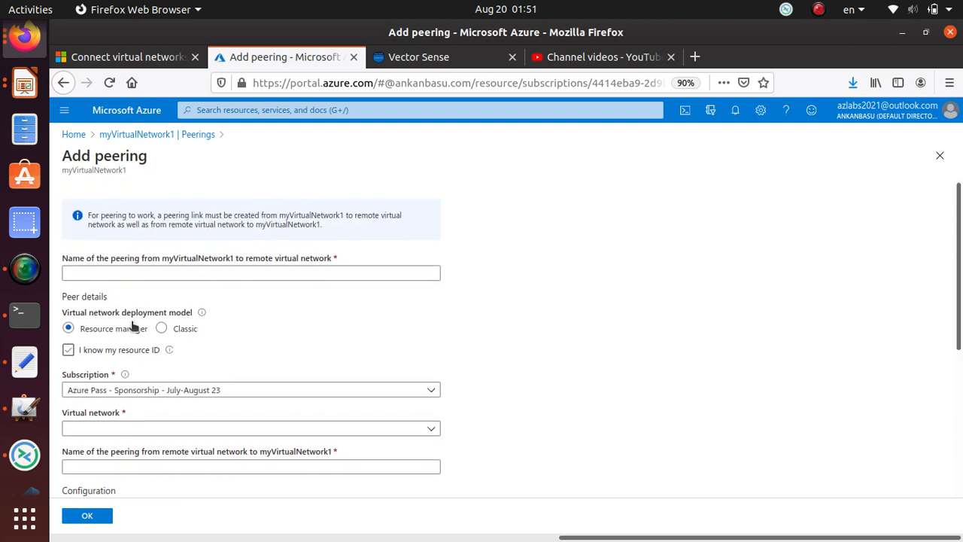
click(145, 274)
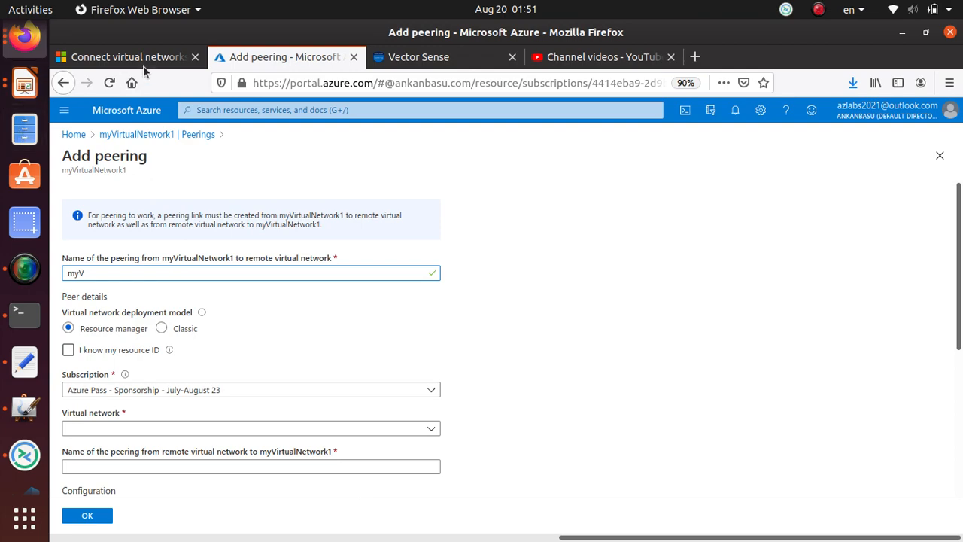
Bring up the tutorial's peering settings table with the suggested peering names.
click(111, 61)
scroll(622, 321, down, 1)
scroll(621, 324, up, 10)
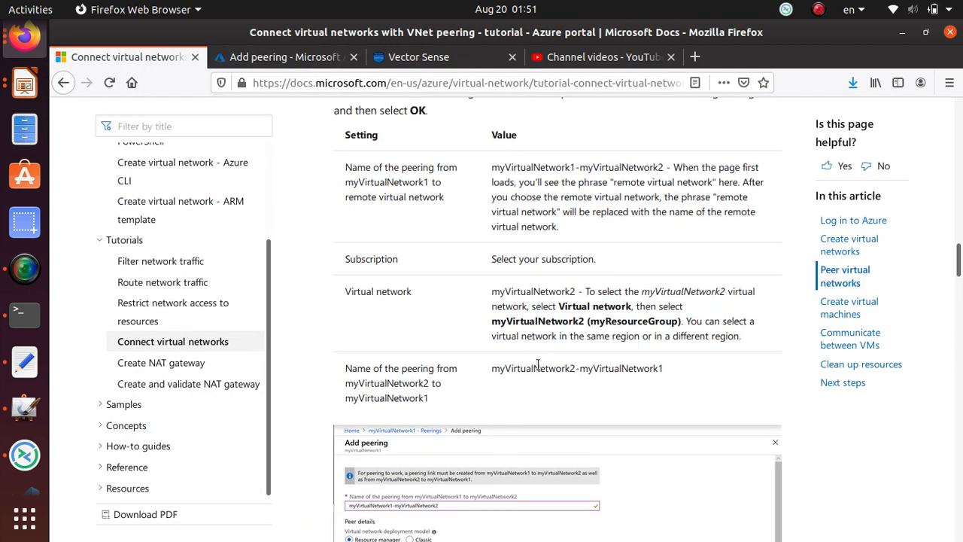
Copy myVirtualNetwork1-myVirtualNetwork2 from the tutorial table and return to the Add peering form.
scroll(537, 361, up, 3)
scroll(538, 361, down, 2)
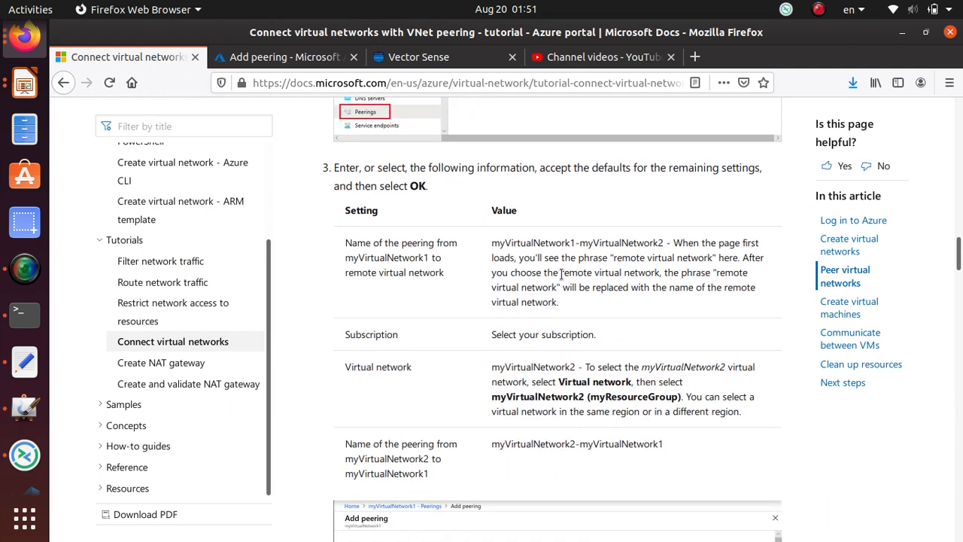
drag(491, 246, 665, 244)
right_click(665, 244)
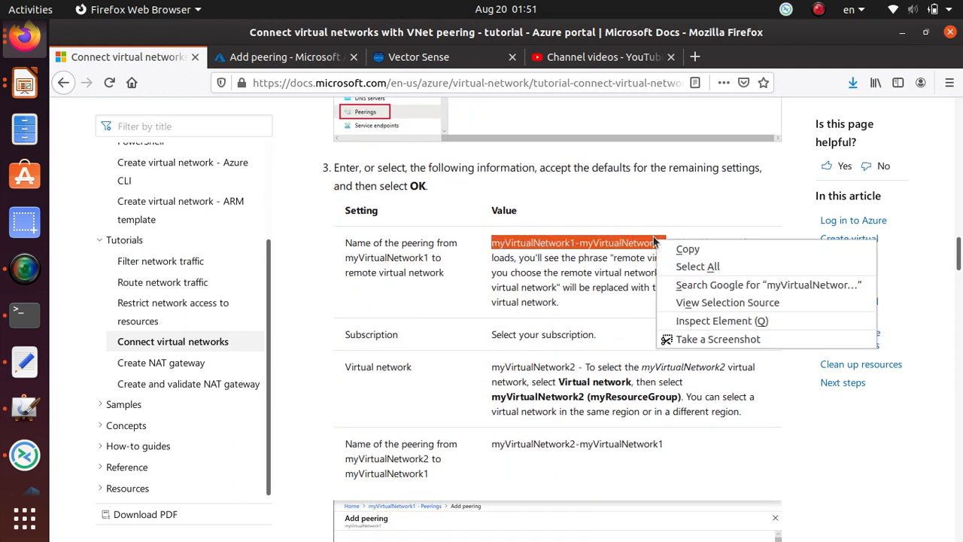
click(687, 249)
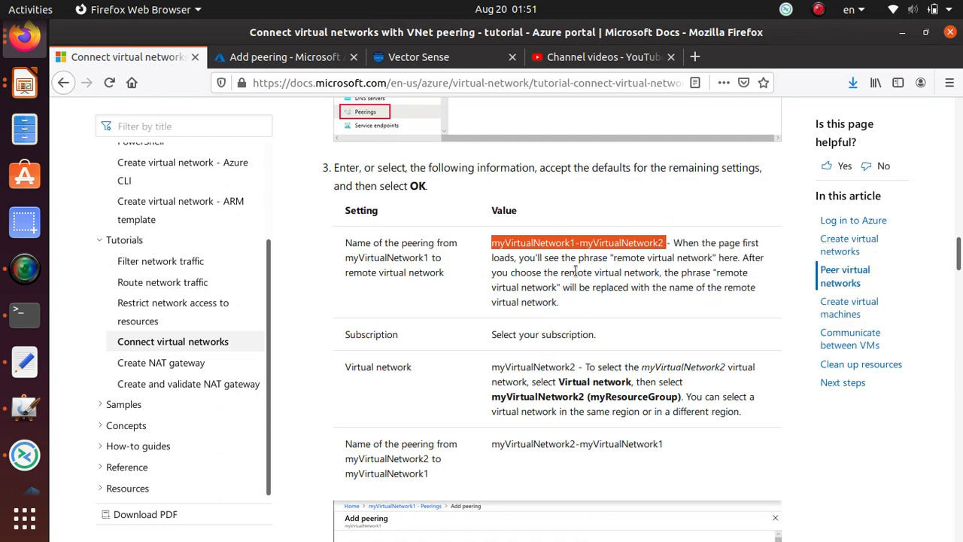
click(237, 56)
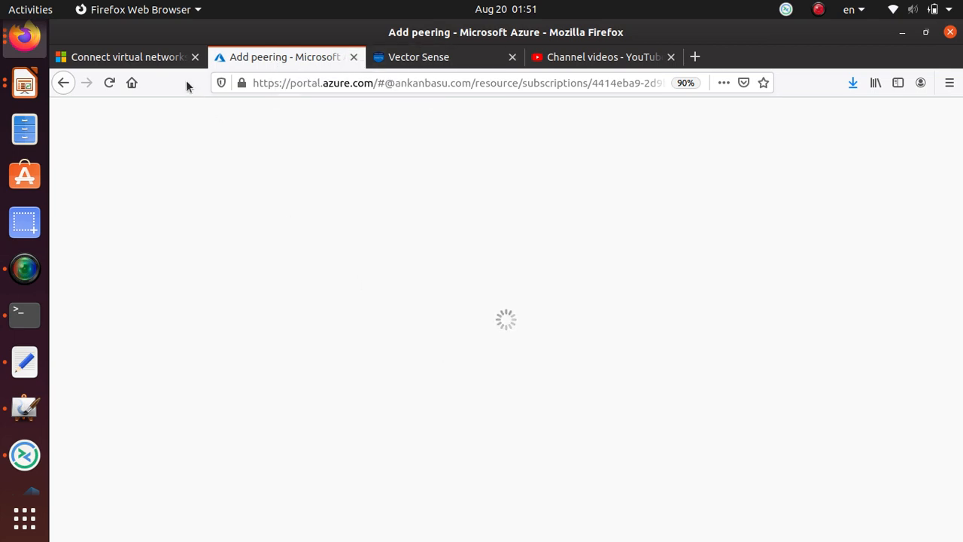
Enter myVirtualNetwork1-myVirtualNetwork2 as the peering name and list the remote virtual networks.
text(myV)
drag(106, 272, 31, 272)
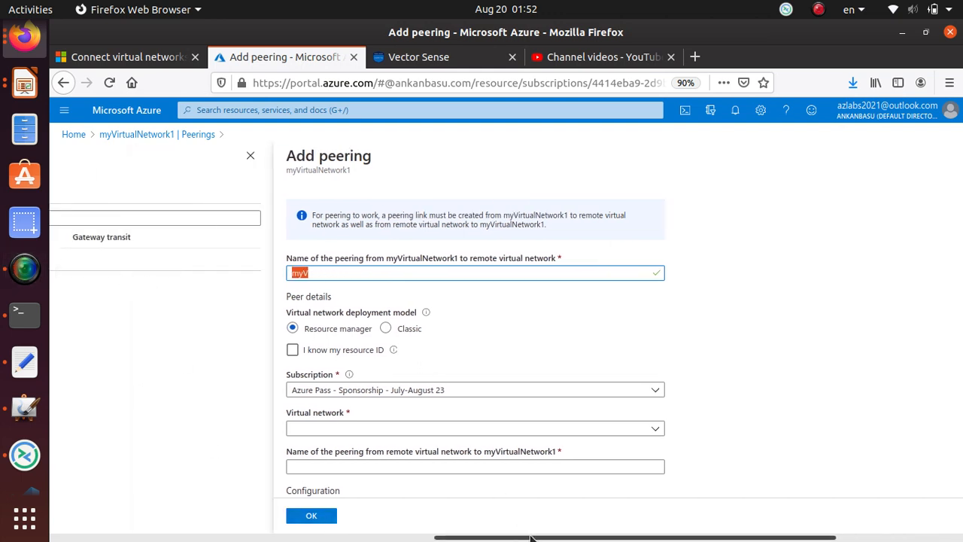
drag(530, 539, 647, 537)
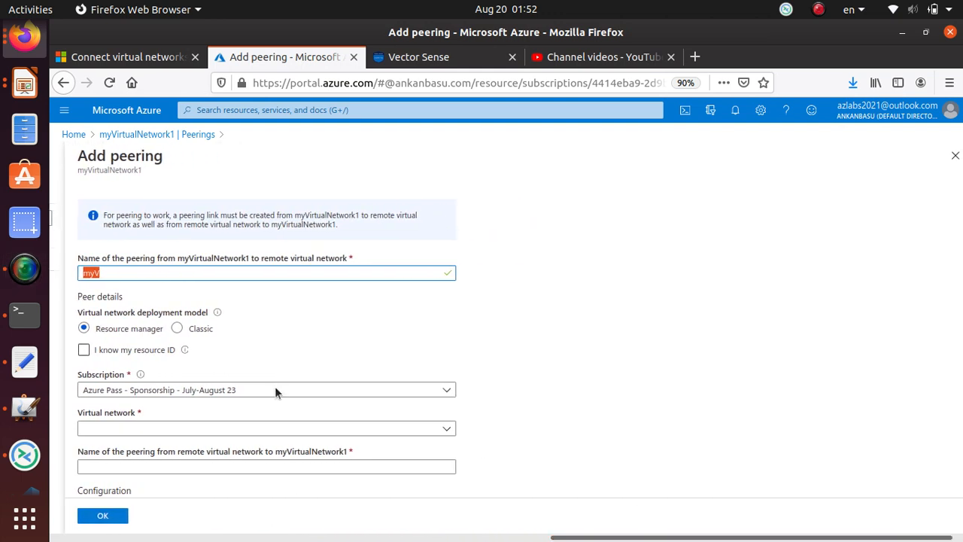
drag(105, 272, 46, 269)
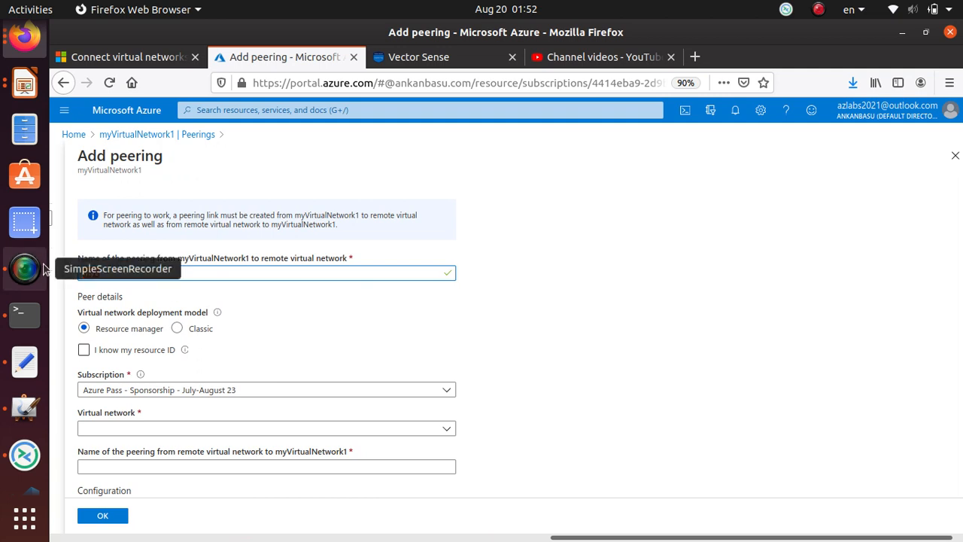
key(ctrl+v)
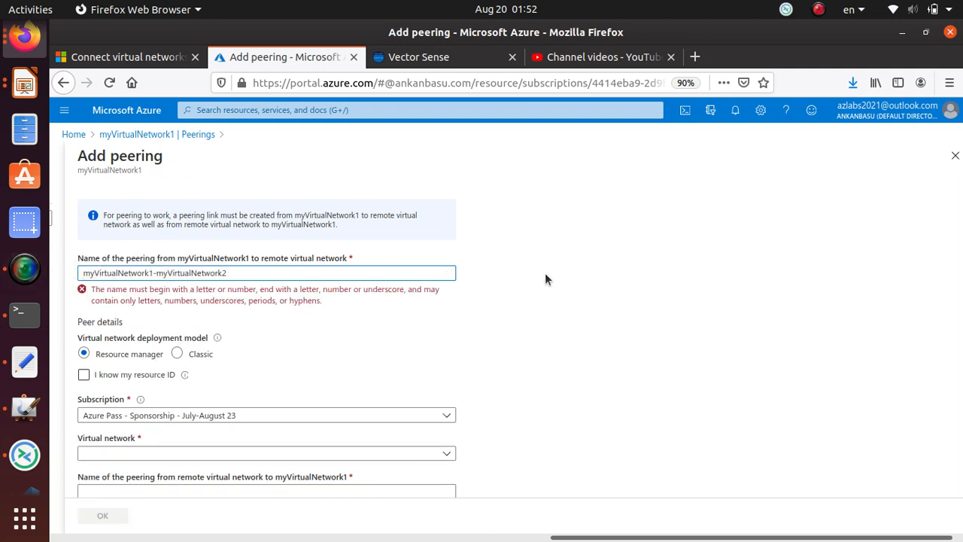
key(BackSpace)
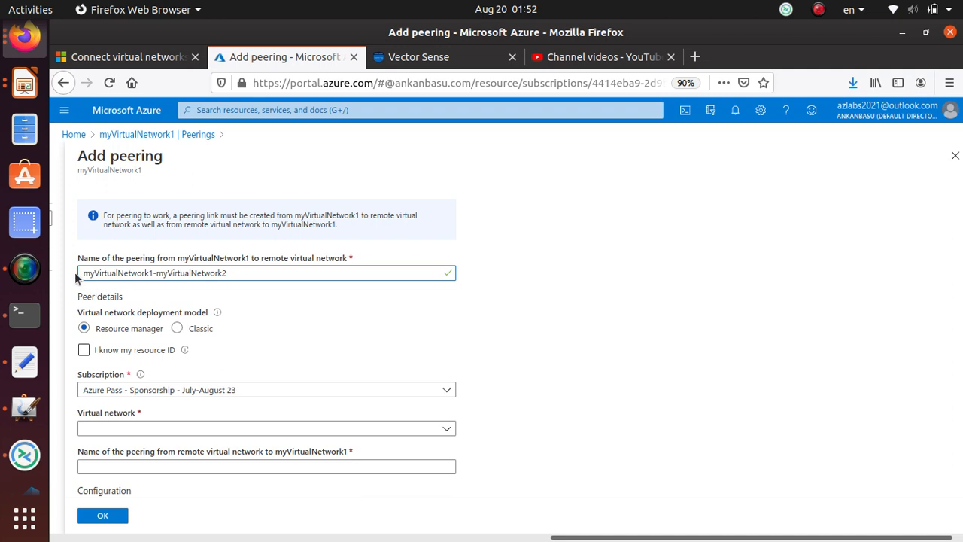
click(157, 274)
scroll(273, 346, down, 2)
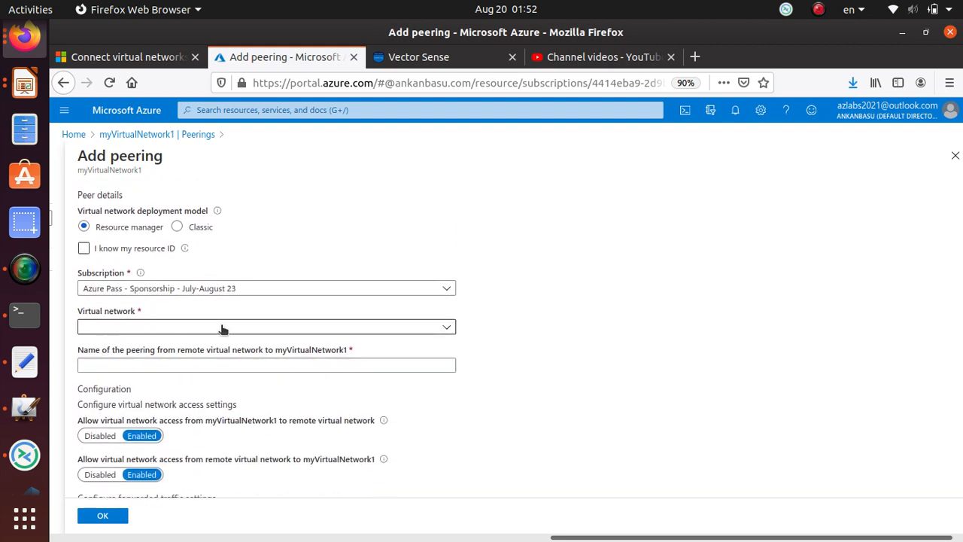
click(222, 327)
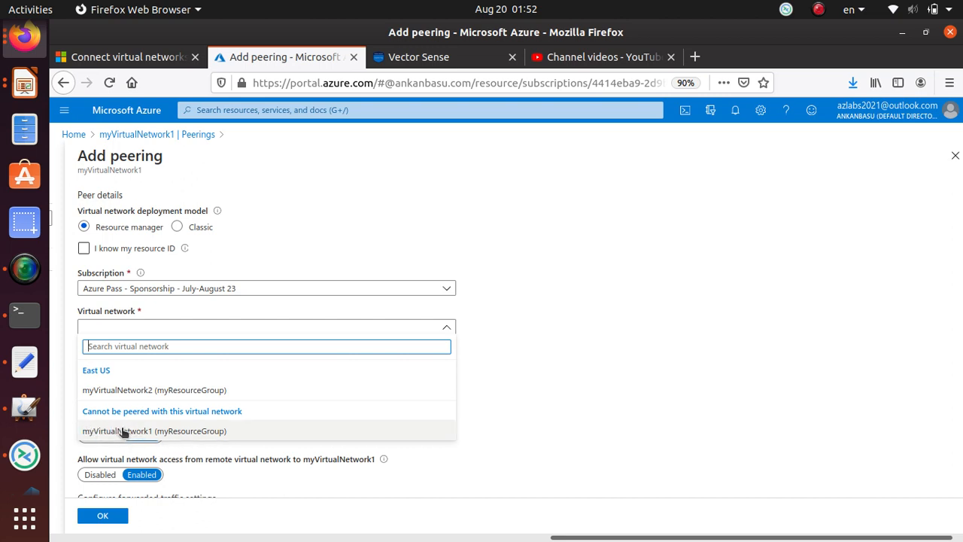
Select myVirtualNetwork2 as the peer and edit the pasted reverse name into myVirtualNetwork2-myVirtualNetwork1.
click(187, 391)
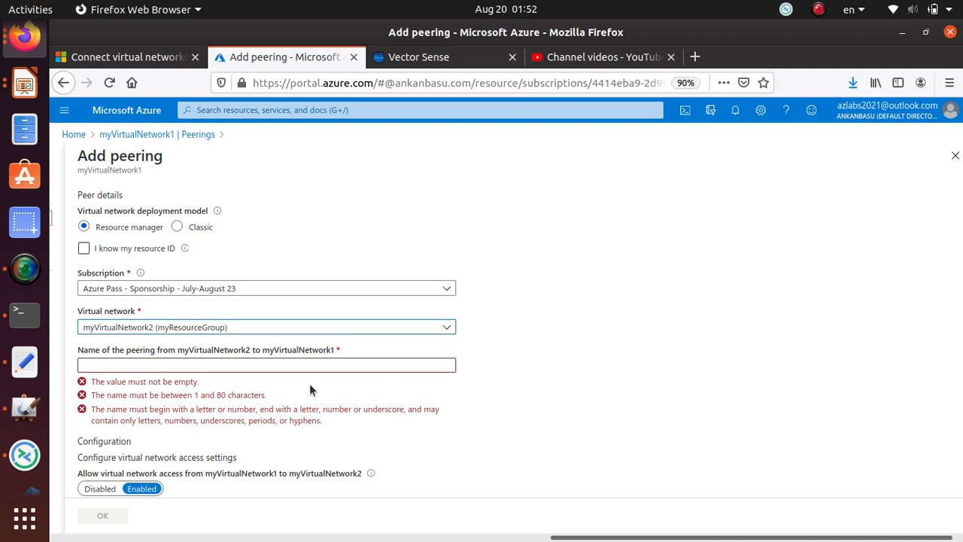
click(186, 362)
key(ctrl+v)
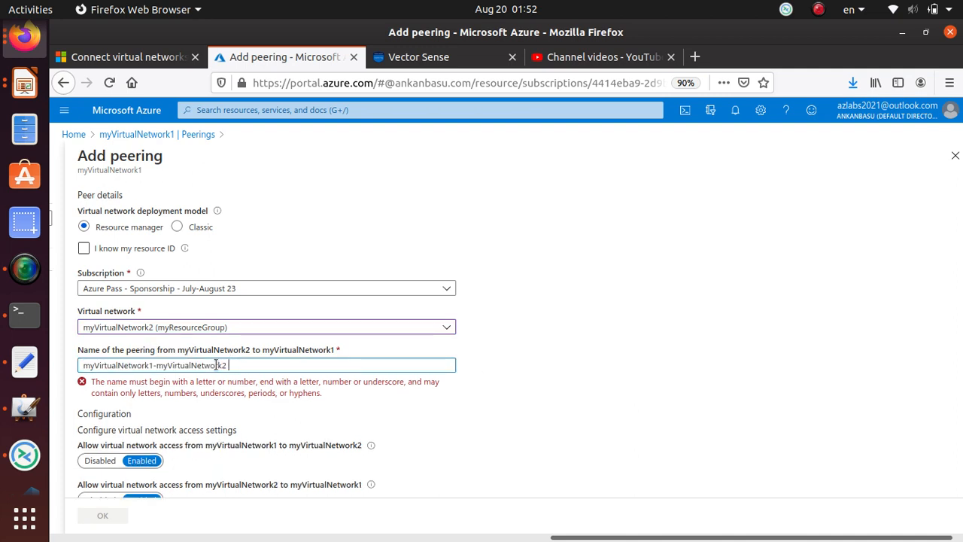
click(152, 365)
triple_click(80, 353)
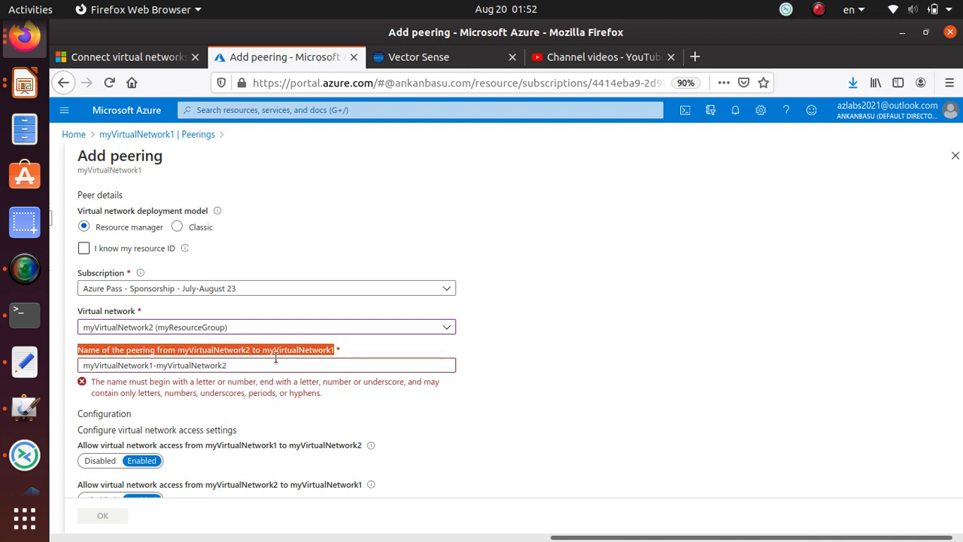
click(155, 366)
key(BackSpace)
text(-)
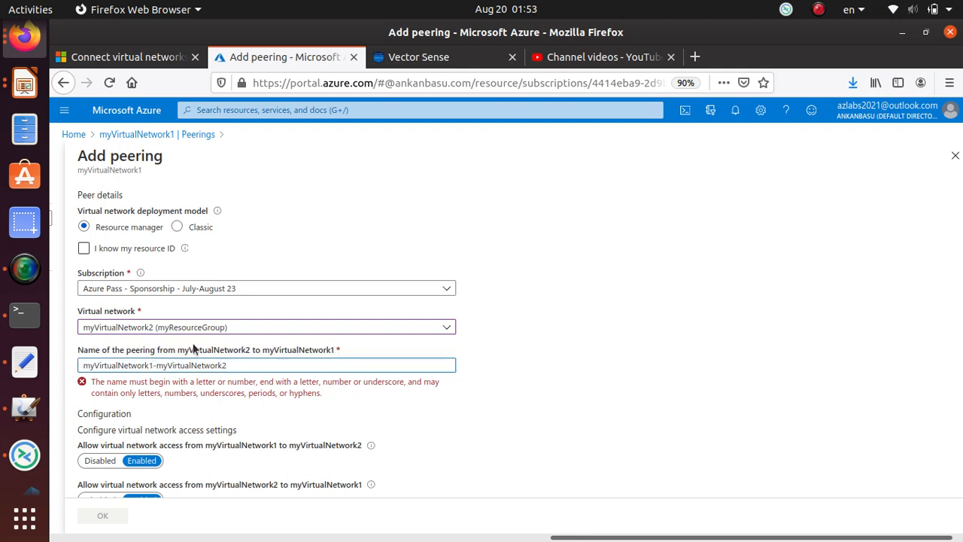
key(Left)
key(BackSpace)
text(2)
Remove the trailing space from the reverse peering name myVirtualNetwork2-myVirtualNetwork1.
scroll(207, 412, down, 4)
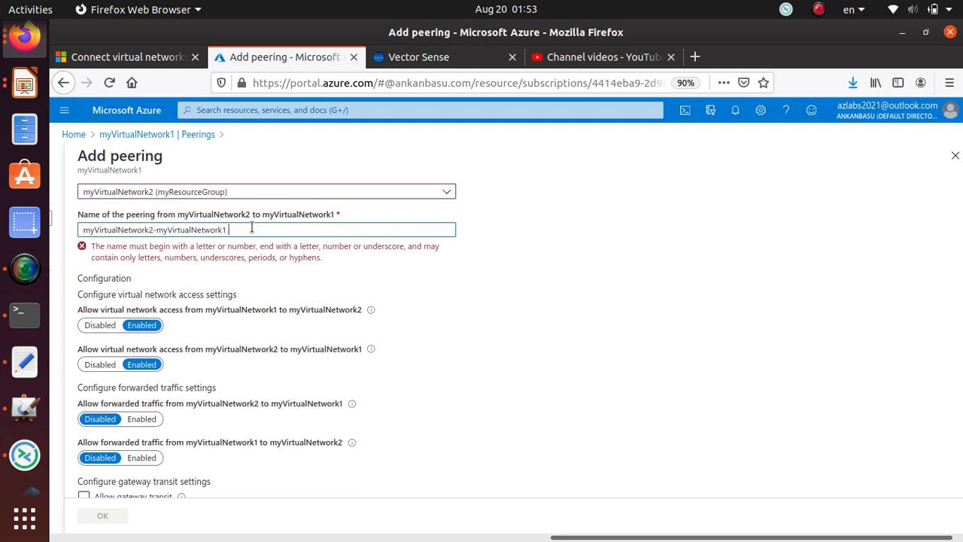
key(Tab)
click(128, 252)
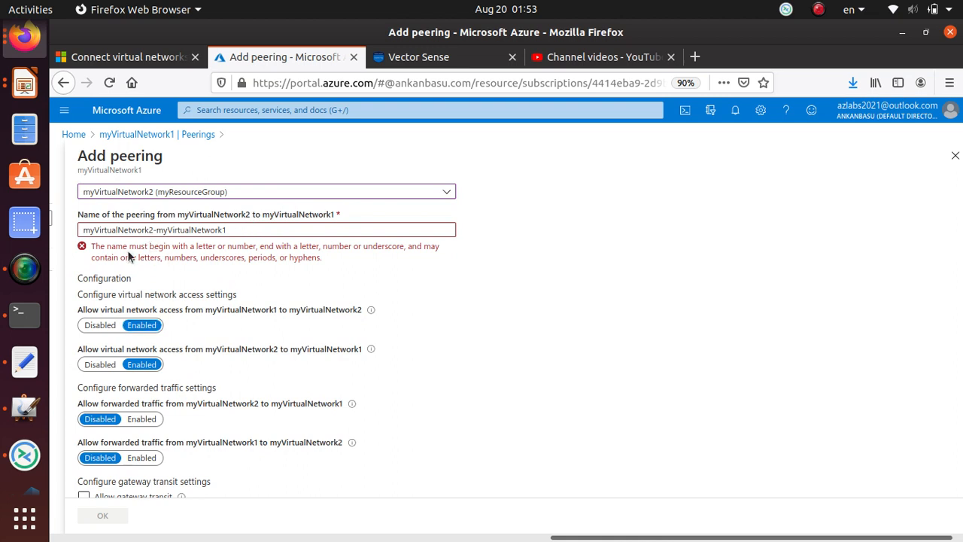
click(269, 229)
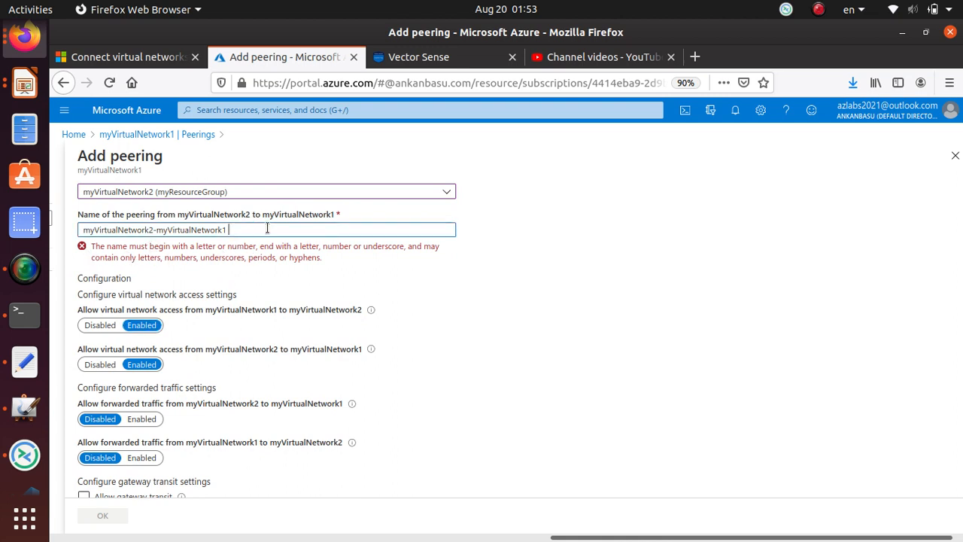
key(BackSpace)
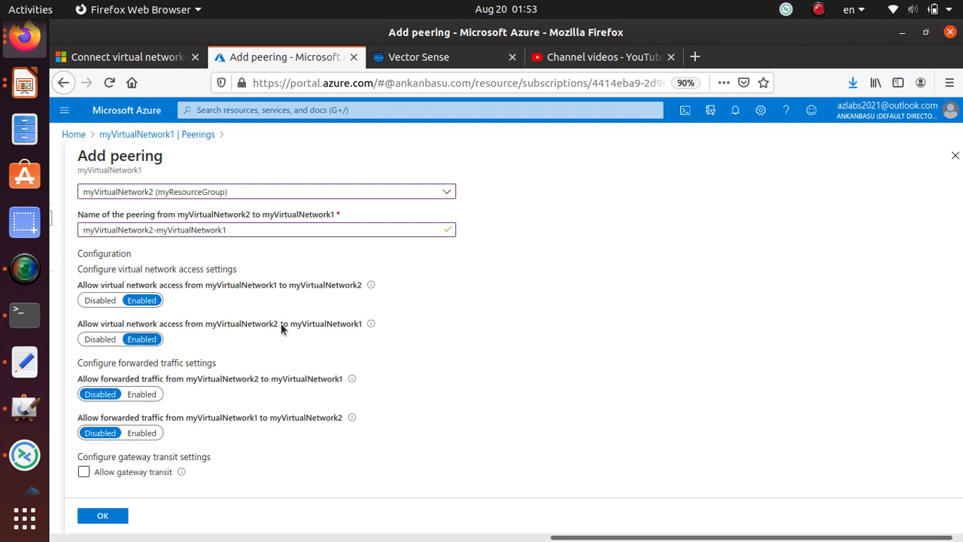
drag(281, 323, 226, 325)
scroll(115, 406, down, 1)
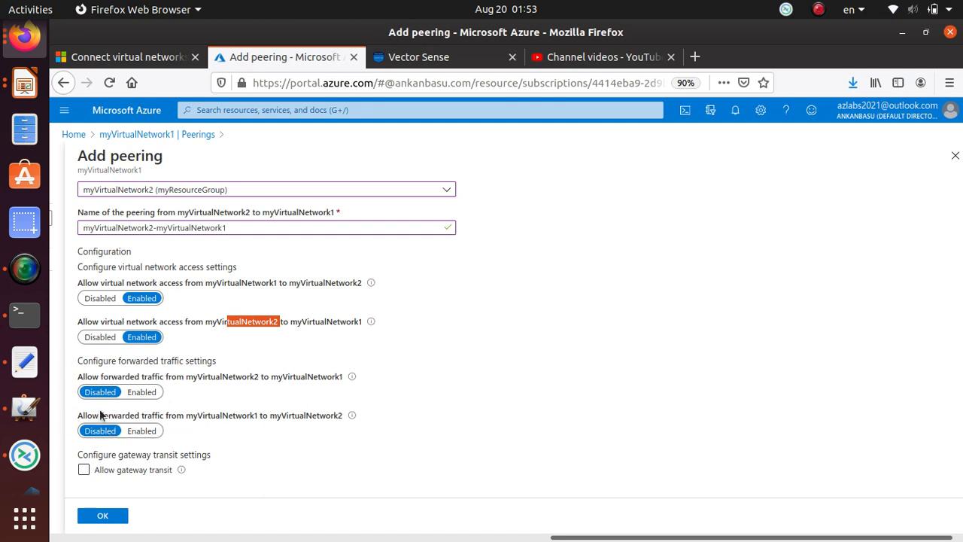
Check the tutorial's myVirtualNetwork2-to-myVirtualNetwork1 peering settings table, then return to the Add peering form.
click(135, 58)
scroll(510, 372, down, 3)
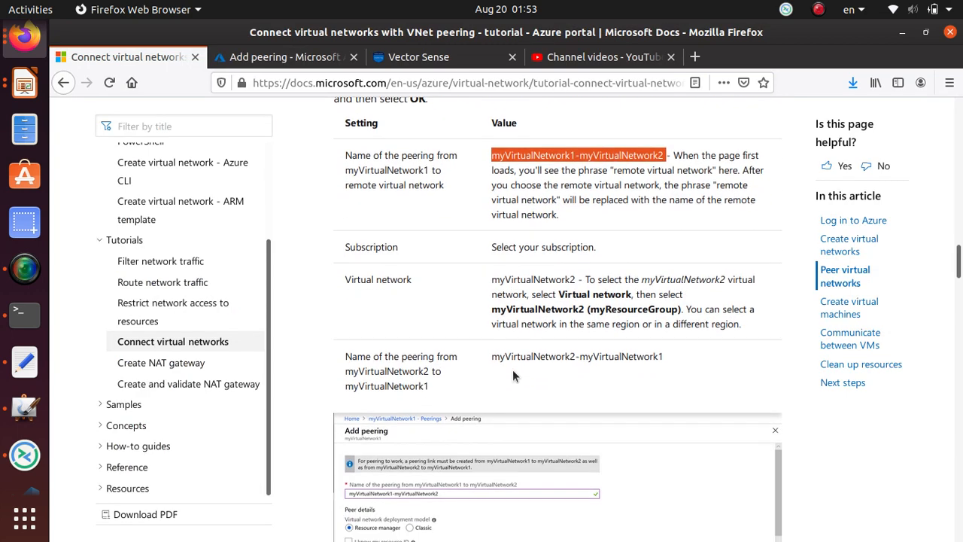
scroll(446, 361, down, 7)
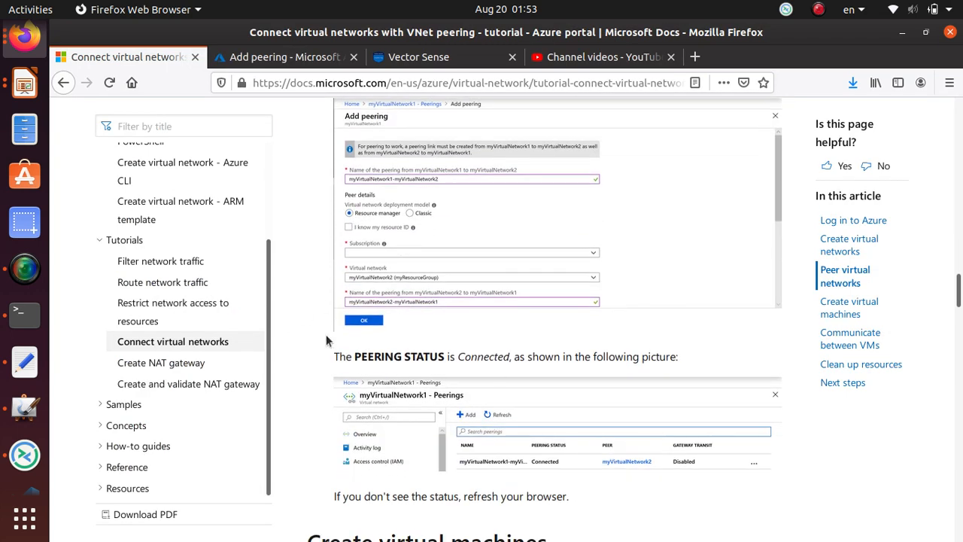
scroll(499, 354, down, 5)
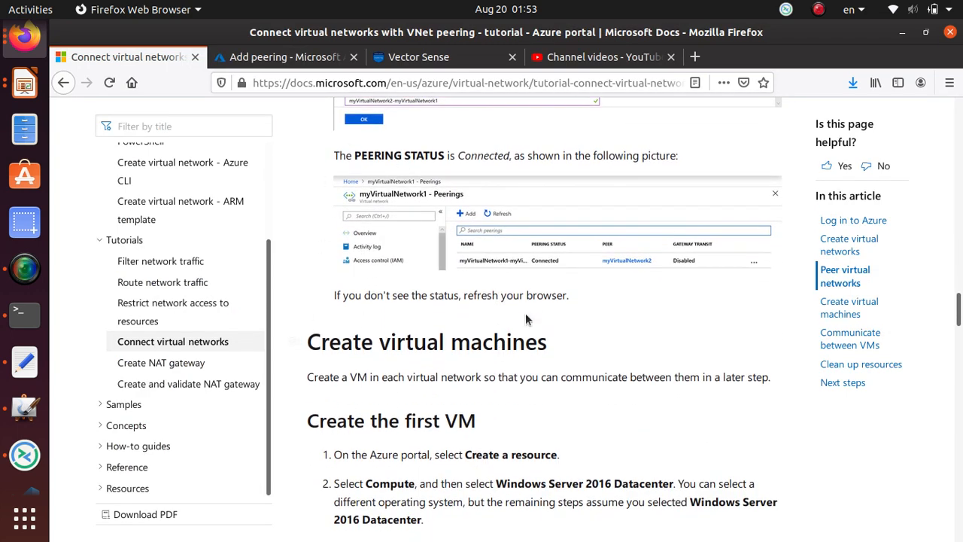
scroll(527, 316, up, 5)
scroll(526, 311, up, 6)
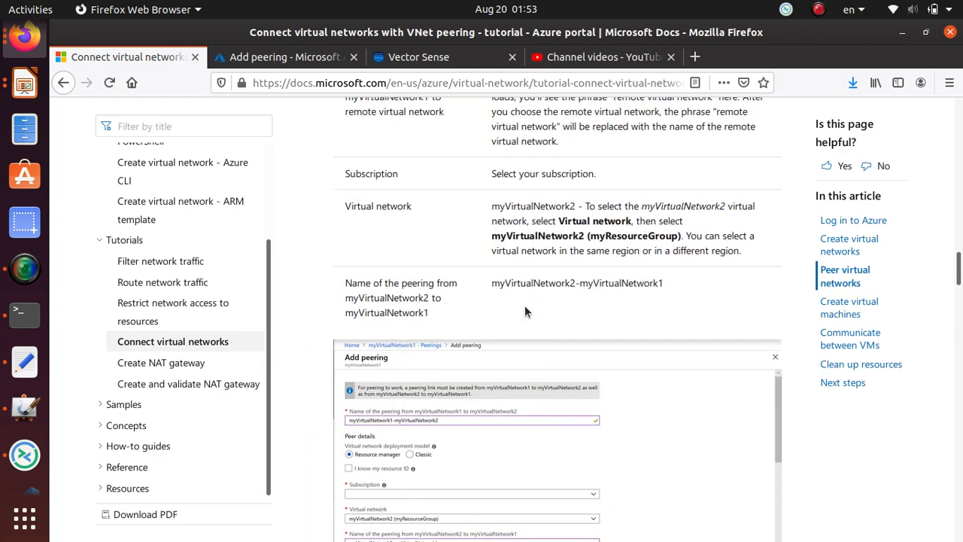
scroll(524, 309, up, 3)
scroll(523, 306, down, 5)
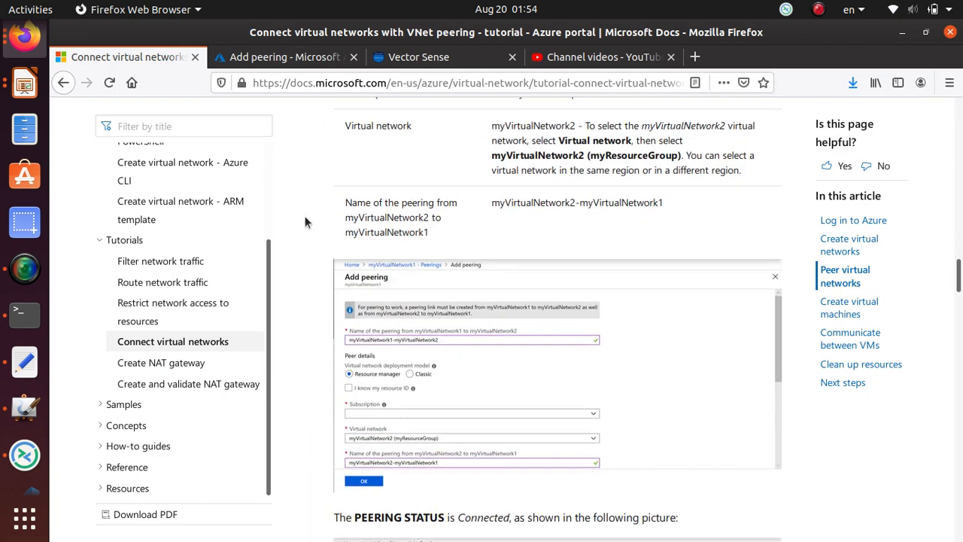
click(309, 60)
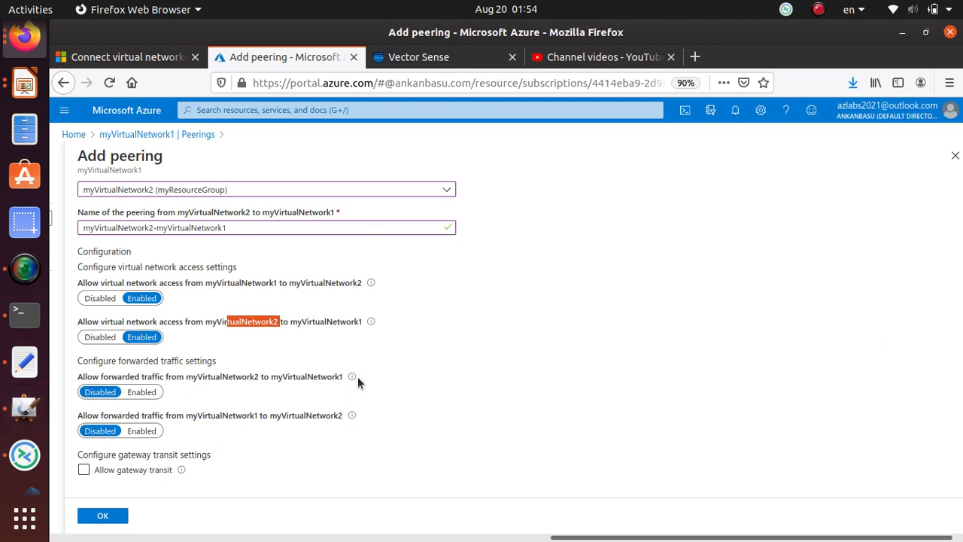
Keep network access Enabled and forwarded traffic Disabled, and confirm with OK to create the peering.
mouse_move(353, 379)
mouse_move(352, 418)
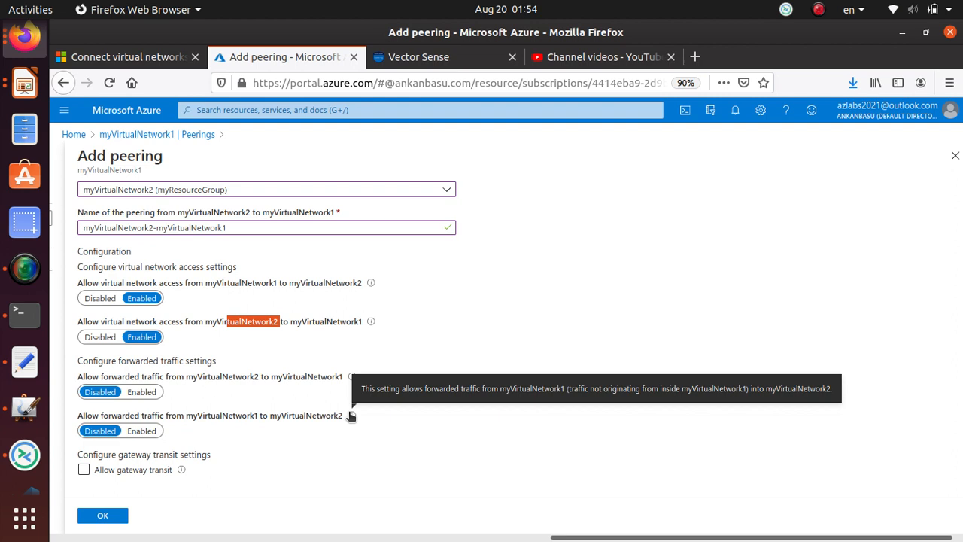
click(378, 432)
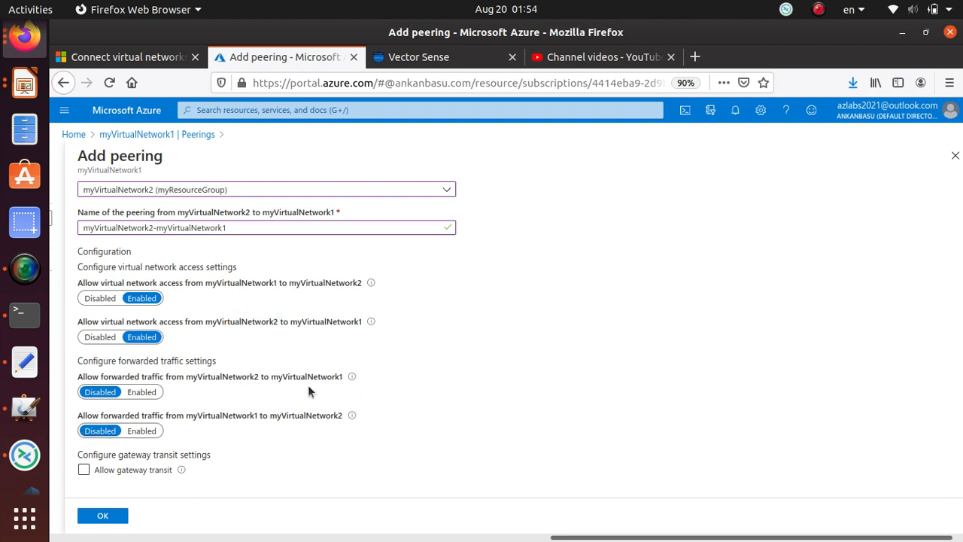
click(108, 519)
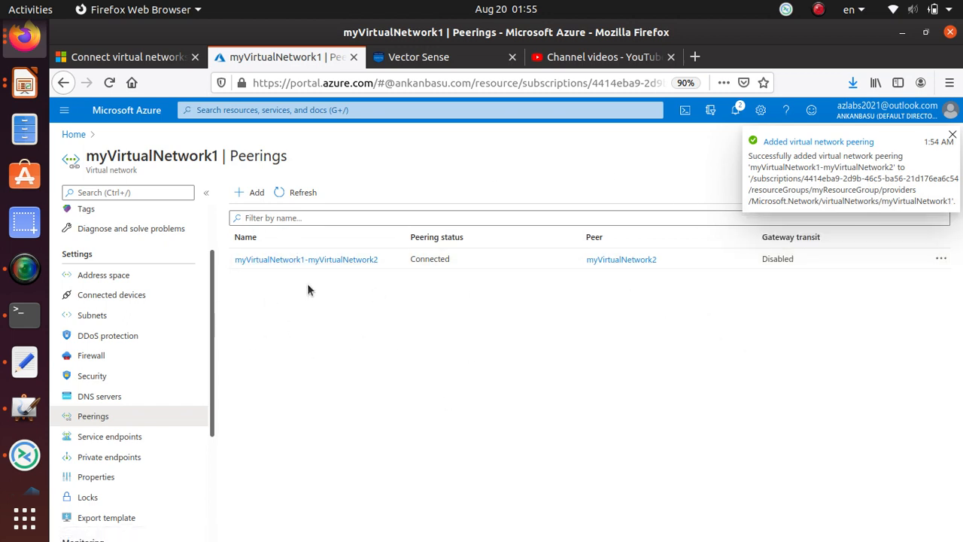
Go from myVirtualNetwork1's overview through myResourceGroup to myVirtualNetwork2.
drag(220, 156, 75, 160)
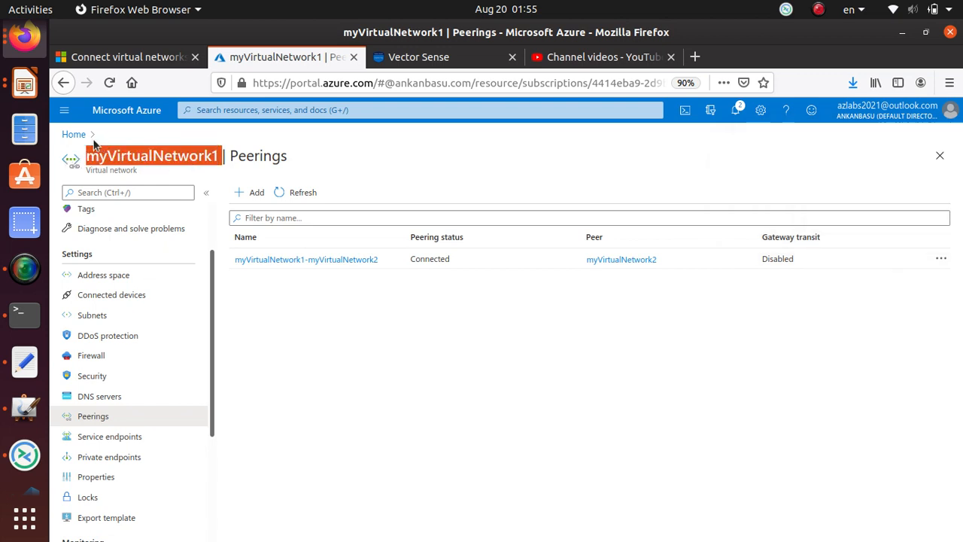
scroll(134, 344, up, 2)
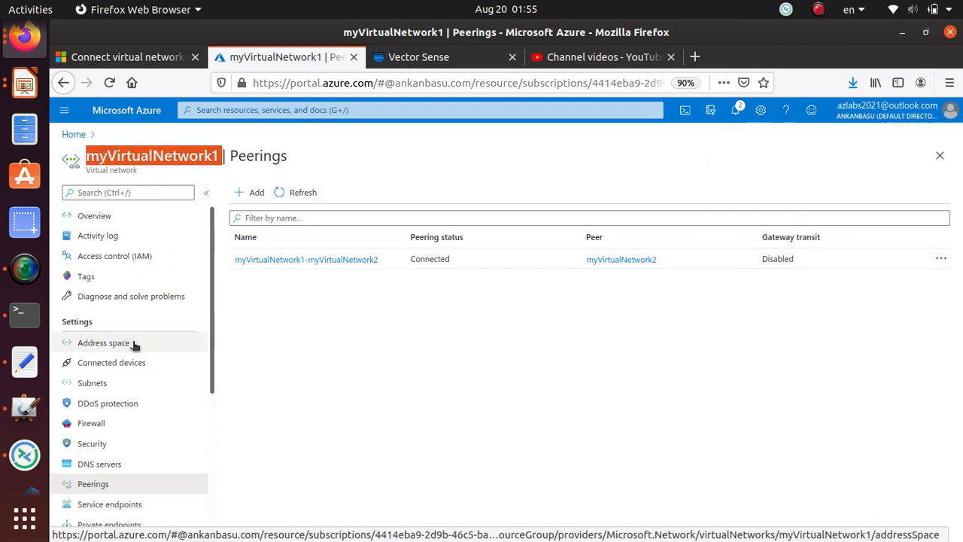
click(118, 216)
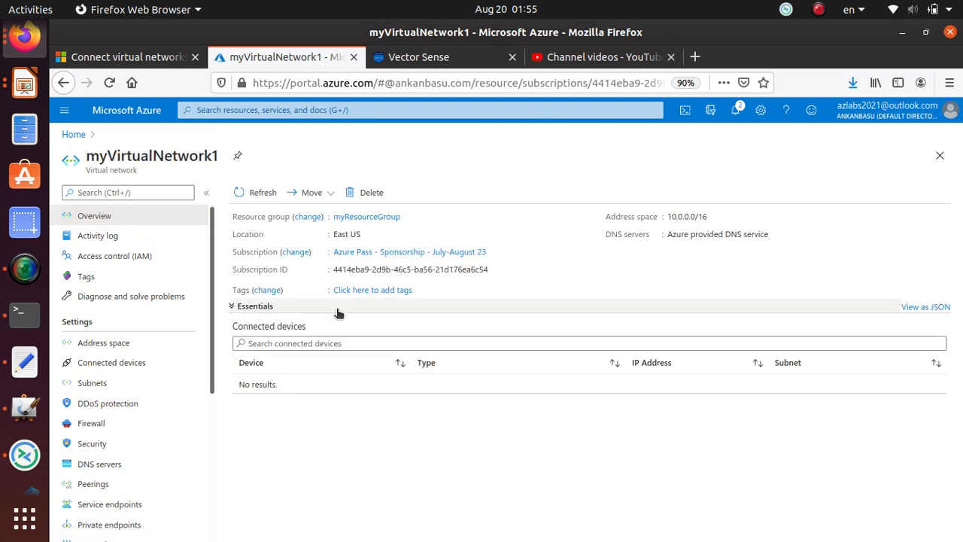
click(367, 217)
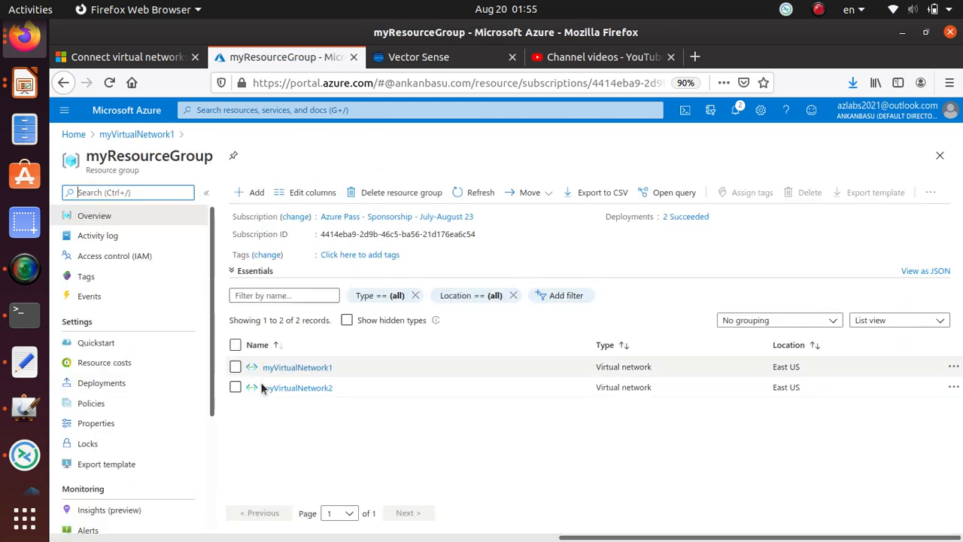
click(313, 390)
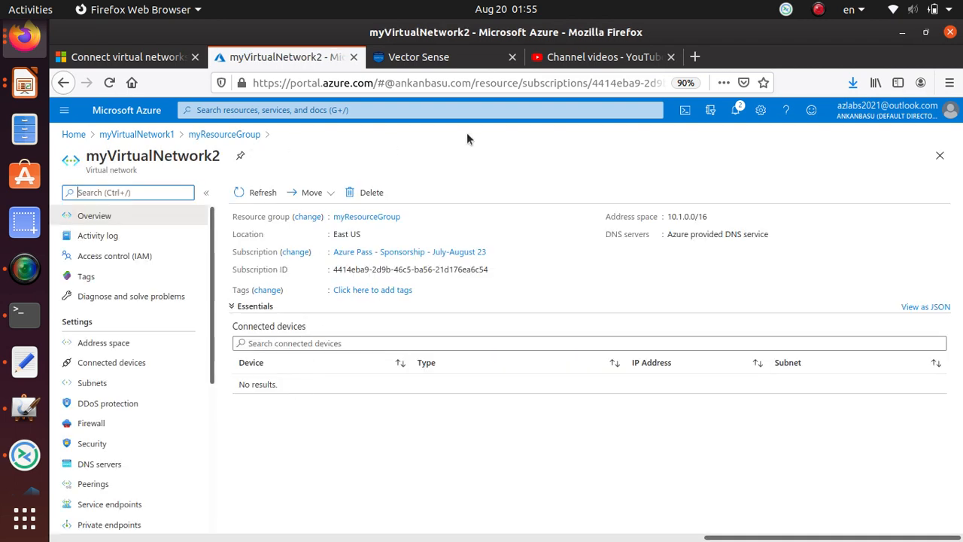
Open myVirtualNetwork2's Peerings list and highlight the Connected status to myVirtualNetwork1.
scroll(125, 444, down, 2)
click(128, 422)
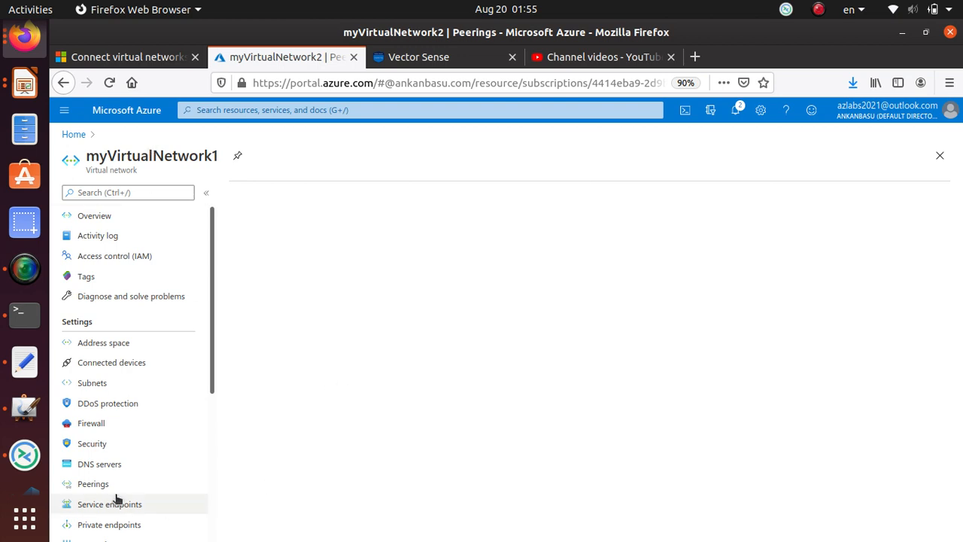
click(100, 465)
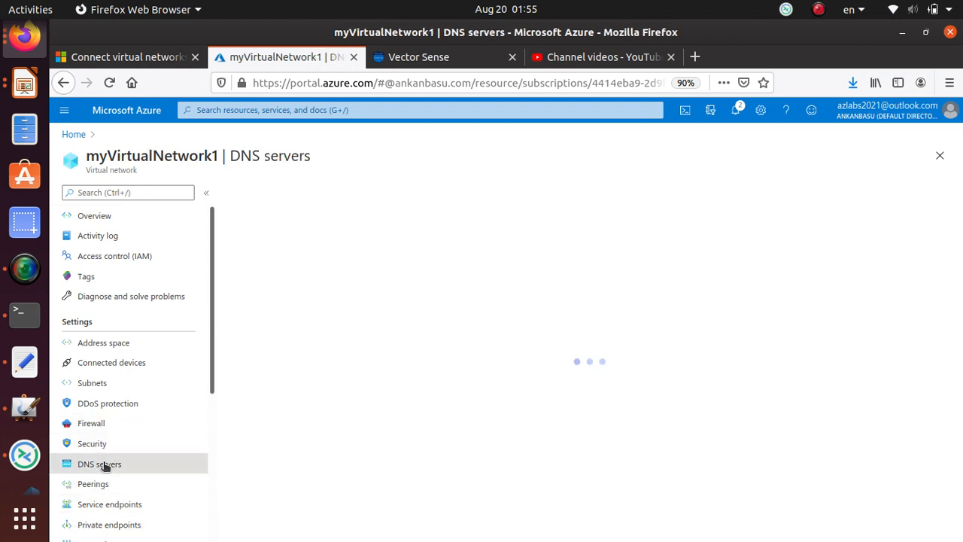
scroll(117, 404, down, 2)
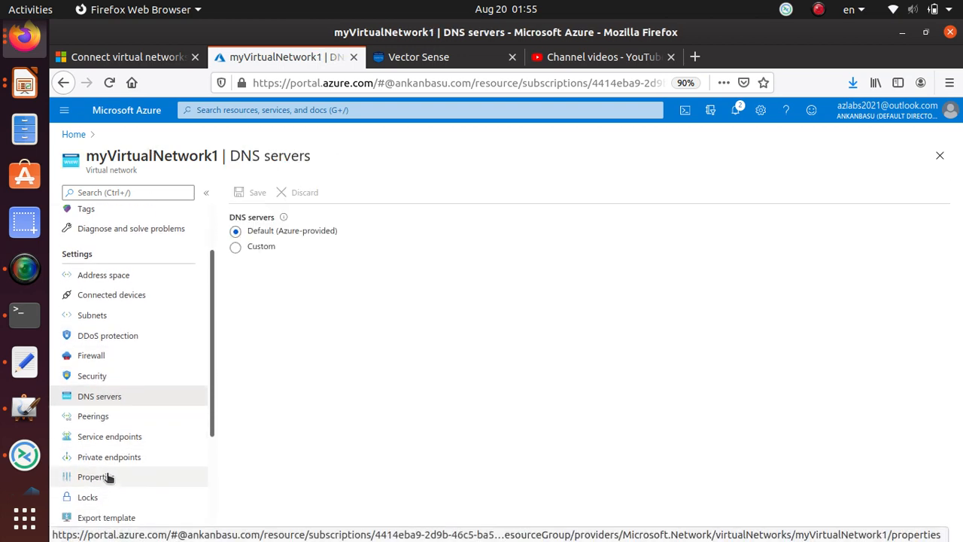
click(112, 418)
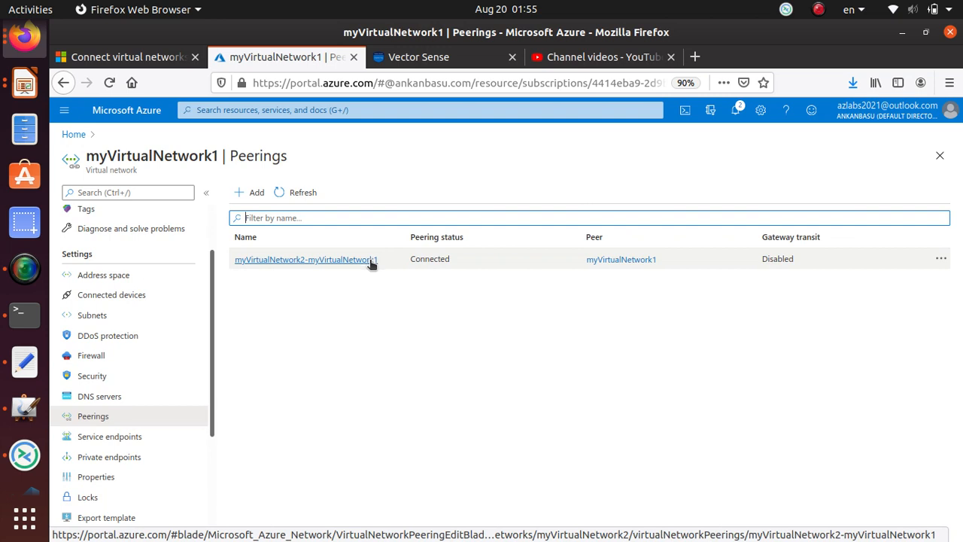
drag(457, 258, 406, 260)
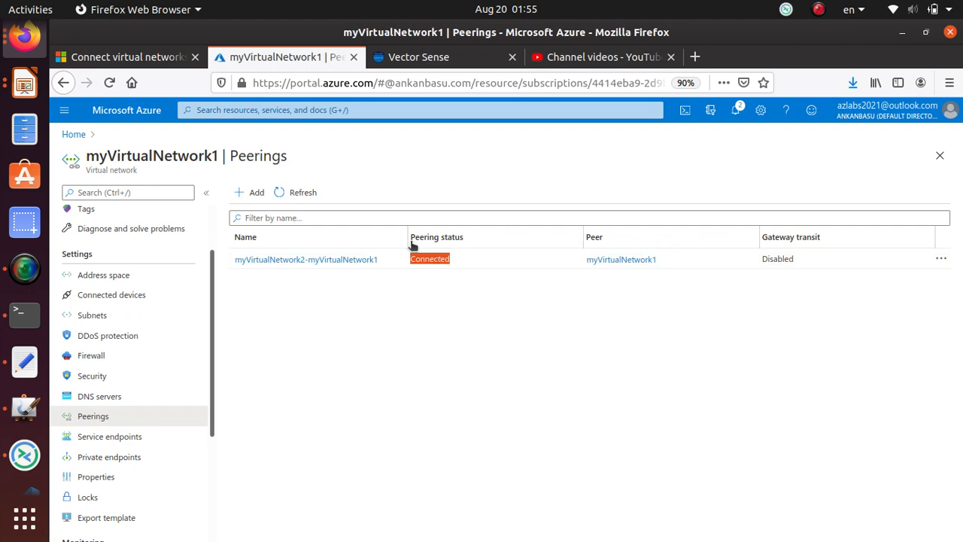
Scroll the tutorial to the Create the first VM section and highlight its heading.
click(128, 57)
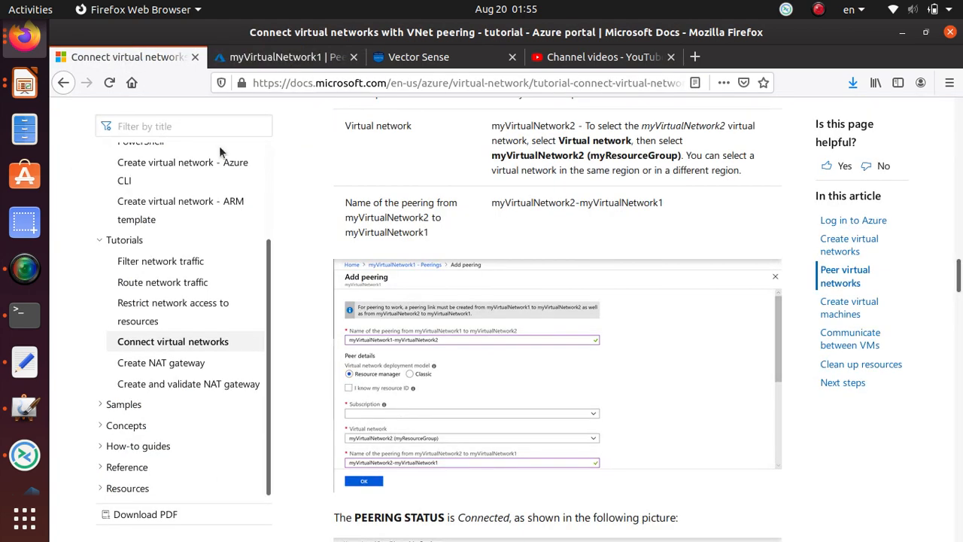
scroll(457, 419, down, 3)
scroll(457, 419, down, 6)
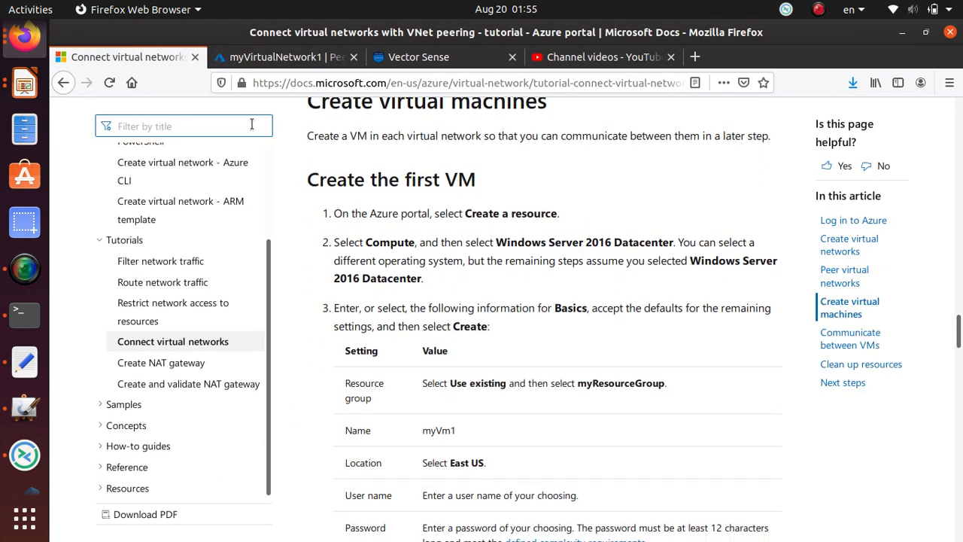
drag(308, 179, 478, 196)
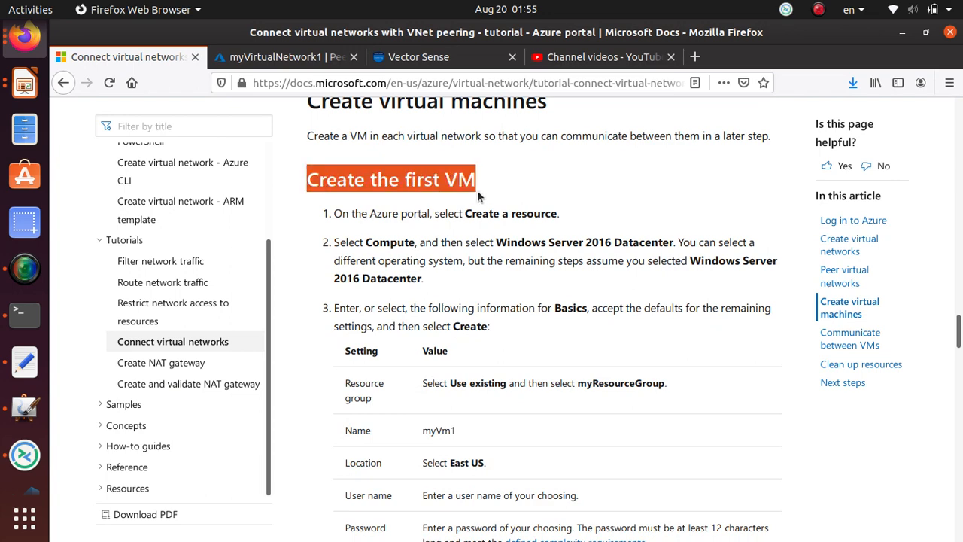
scroll(532, 452, down, 4)
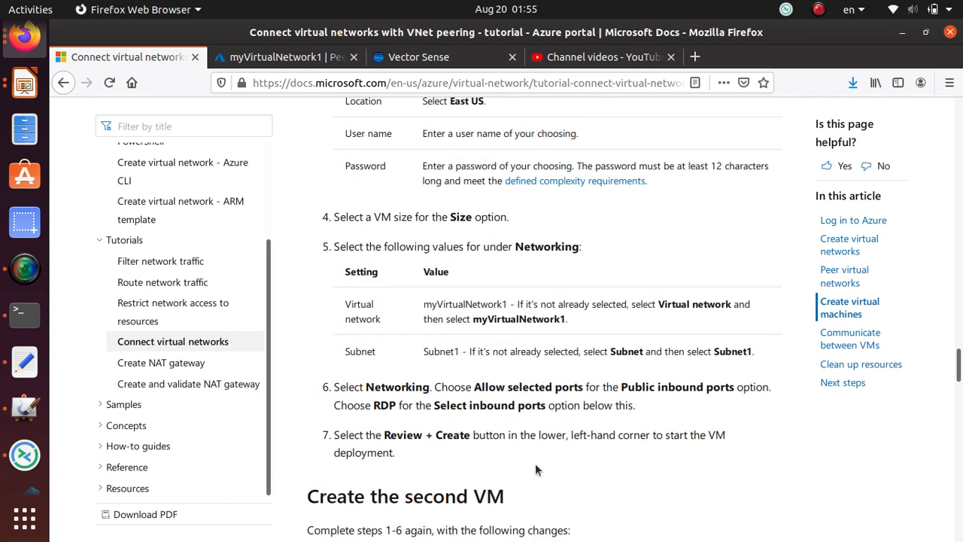
scroll(537, 467, down, 1)
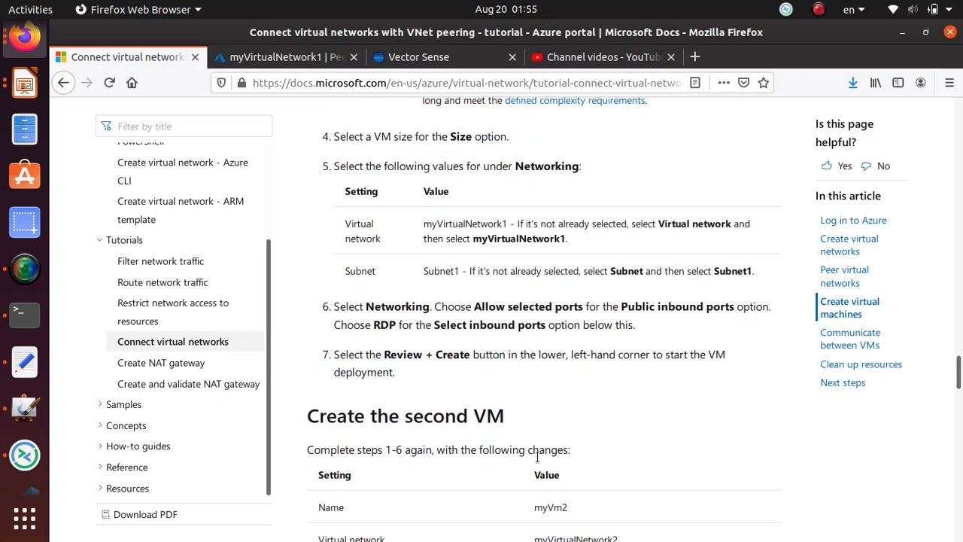
scroll(537, 457, up, 3)
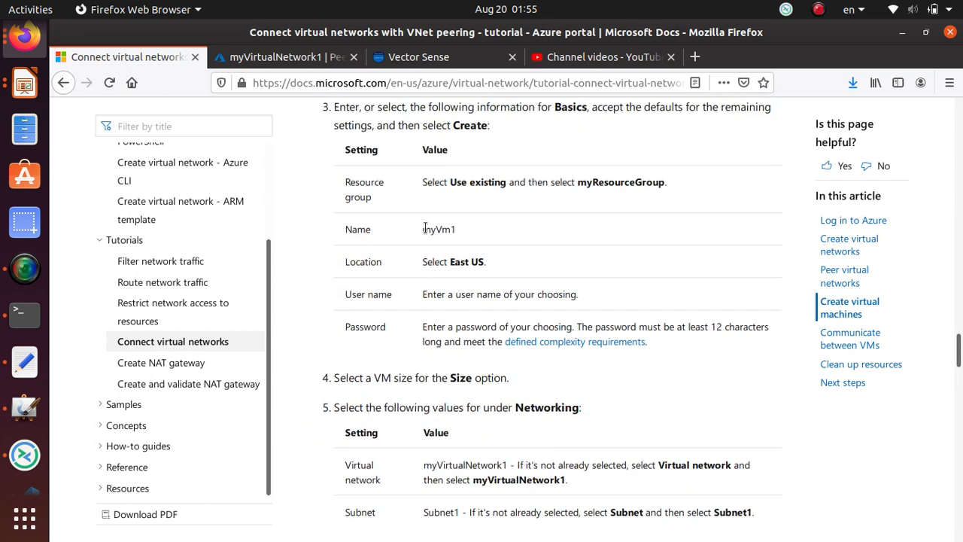
Review the myVm1 and myVirtualNetwork1 settings, then scroll down to the Create the second VM section.
drag(425, 228, 455, 230)
right_click(456, 230)
click(525, 458)
scroll(532, 480, down, 2)
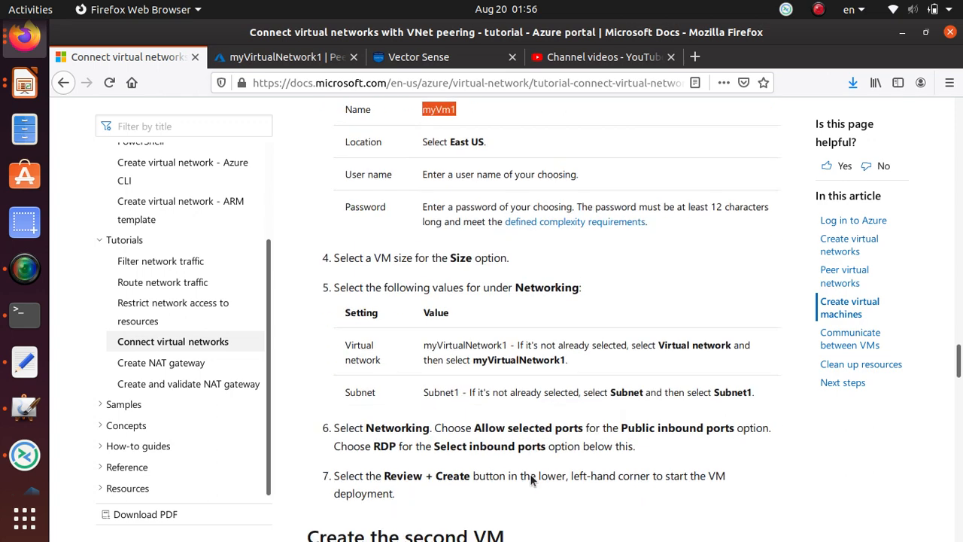
scroll(531, 481, down, 1)
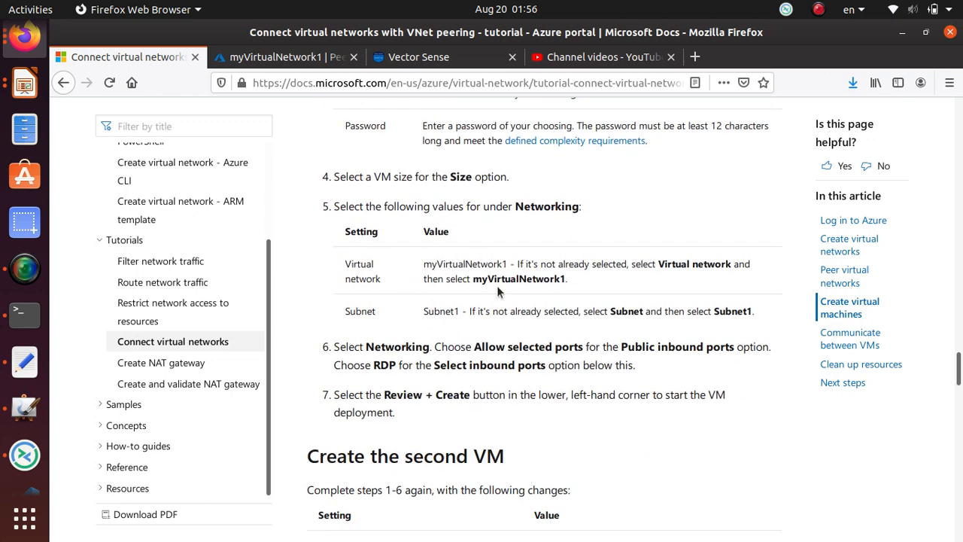
double_click(531, 279)
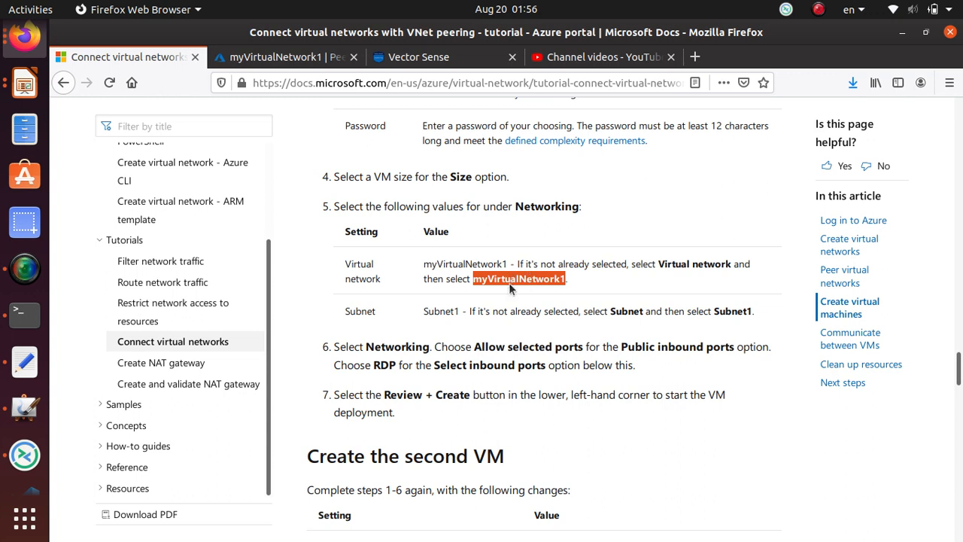
scroll(617, 291, down, 4)
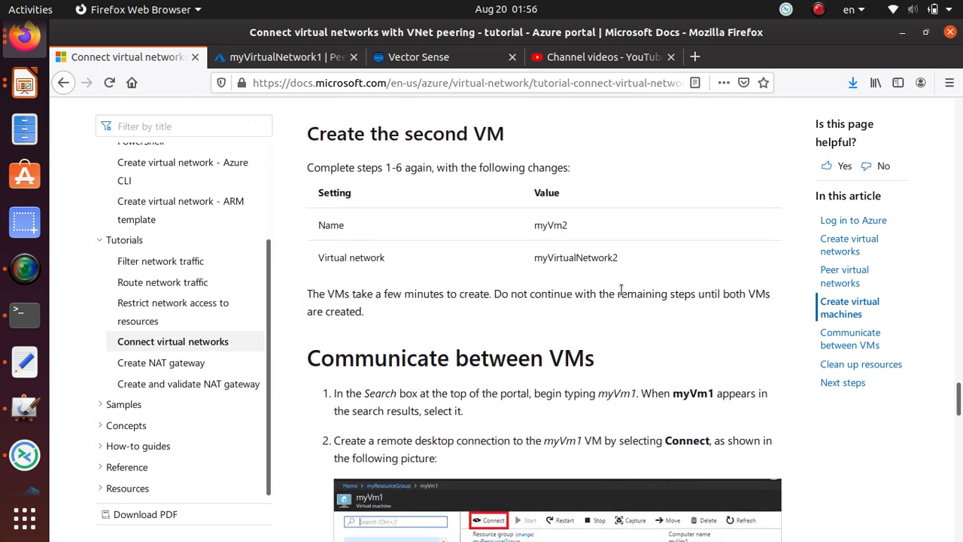
scroll(621, 290, down, 1)
From the portal home, search 'virtu', open Virtual machines, and choose Add > Virtual machine.
scroll(467, 342, up, 1)
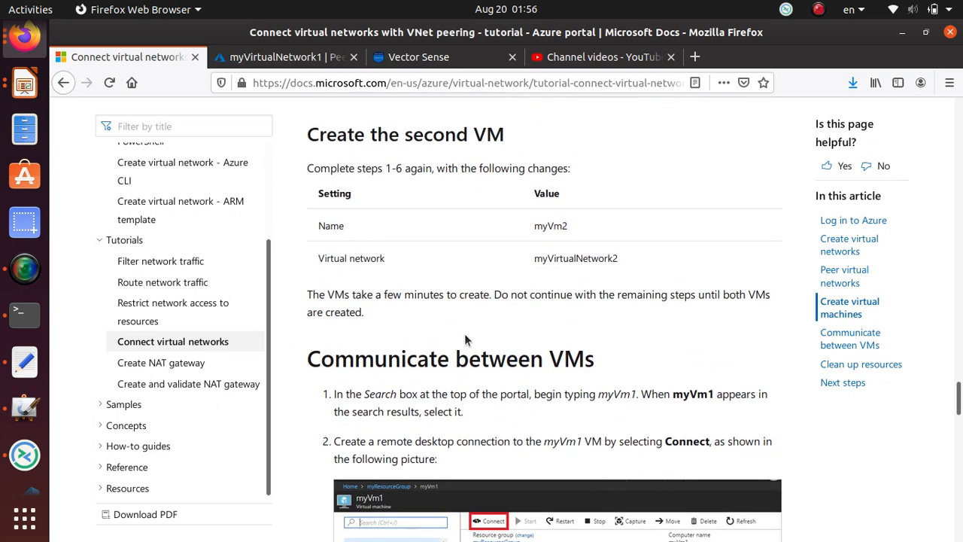
click(290, 58)
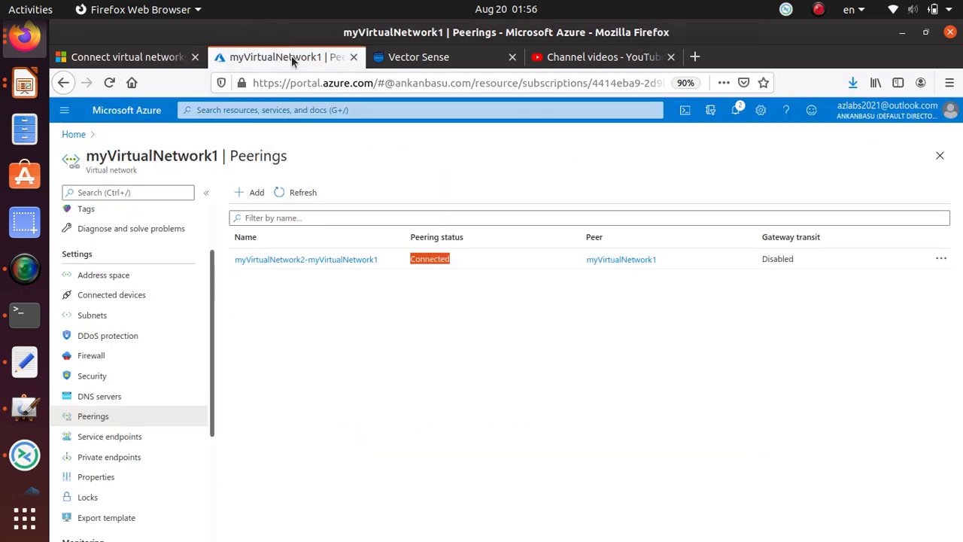
click(73, 135)
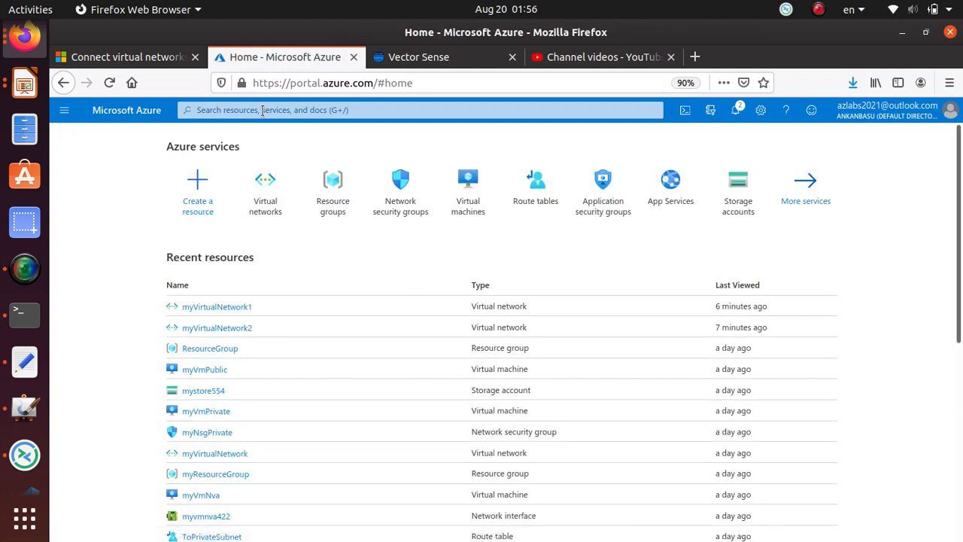
click(361, 111)
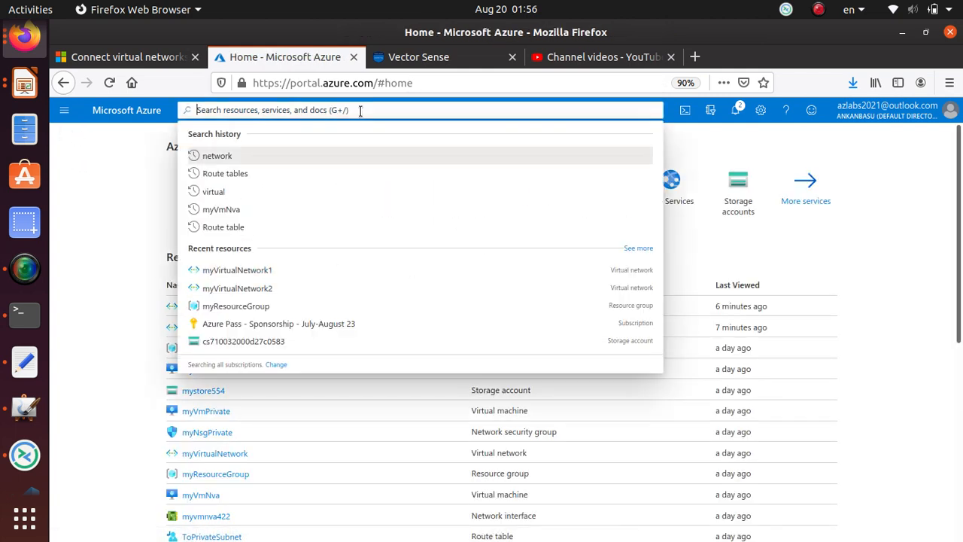
text(virtu)
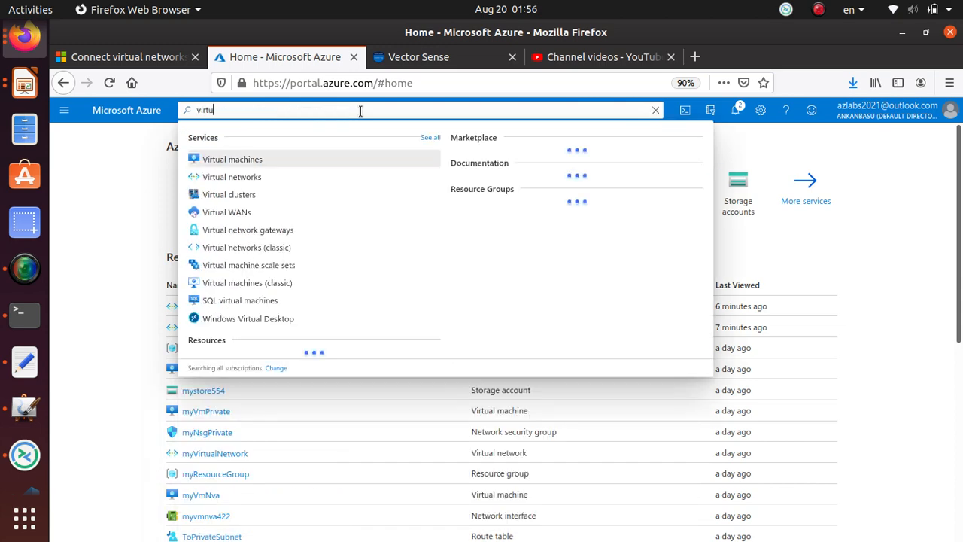
click(257, 161)
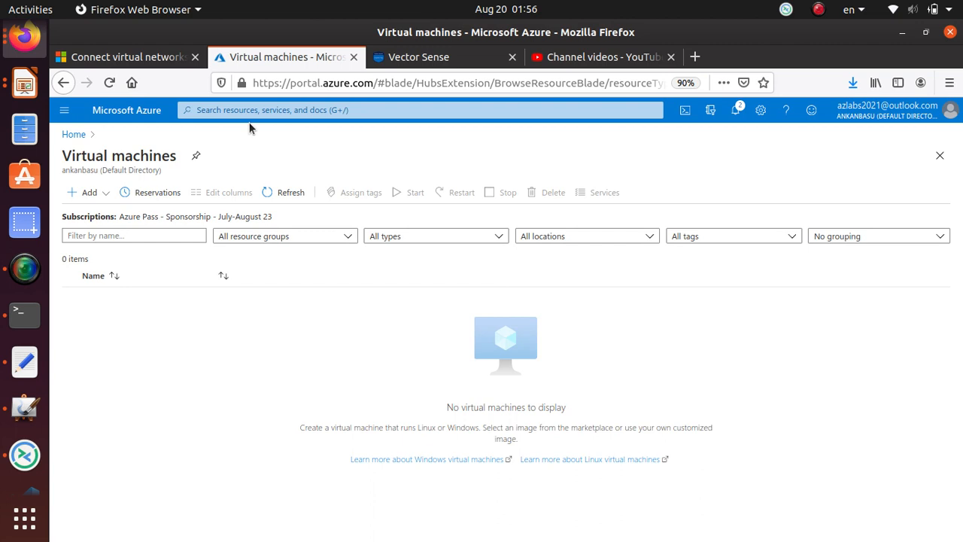
click(86, 196)
click(113, 216)
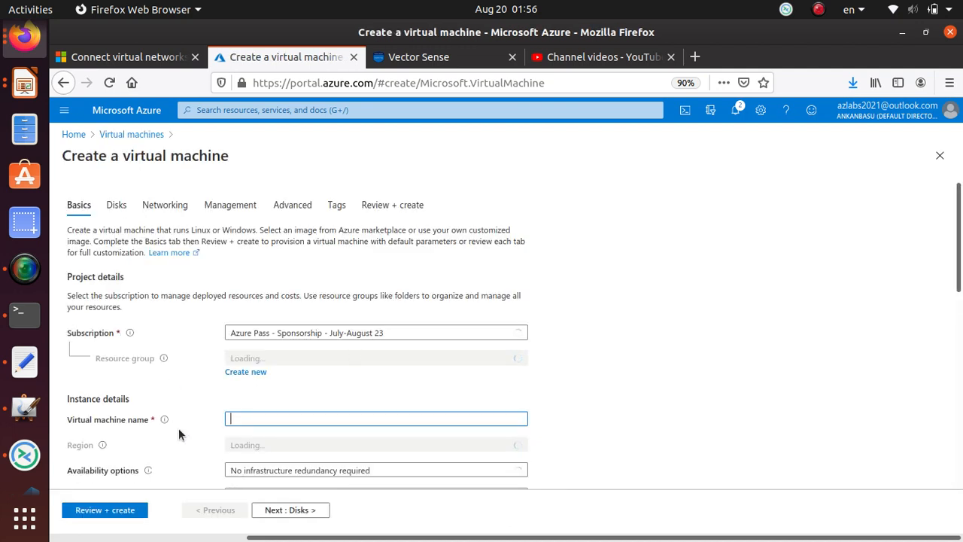
Place the VM in myResourceGroup, name it myVm1, and pick the Windows Server 2016 Datacenter image.
scroll(253, 368, down, 3)
click(337, 259)
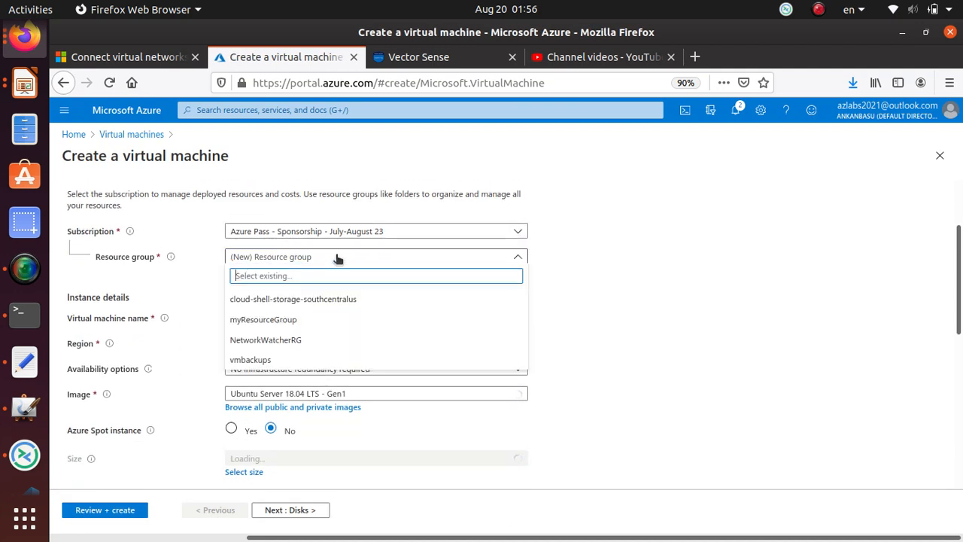
click(317, 319)
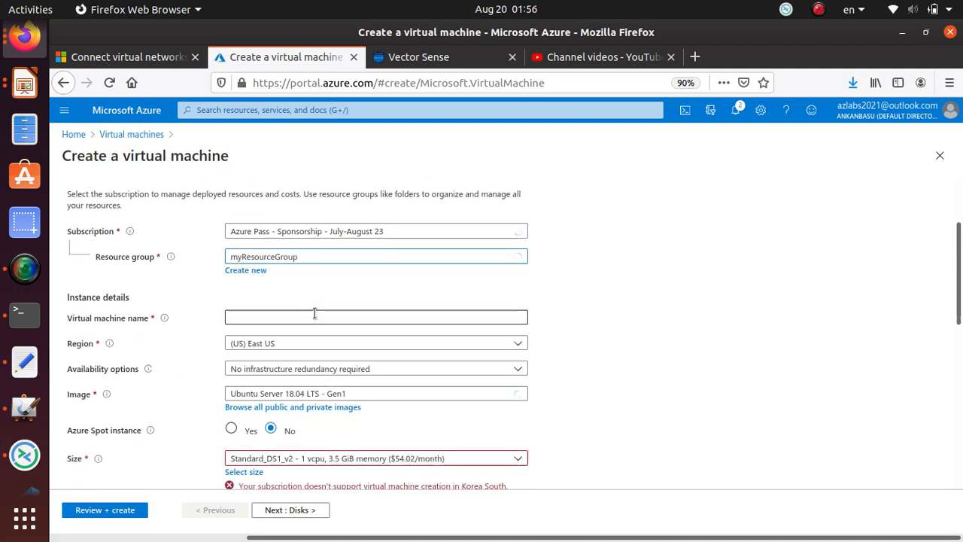
click(262, 316)
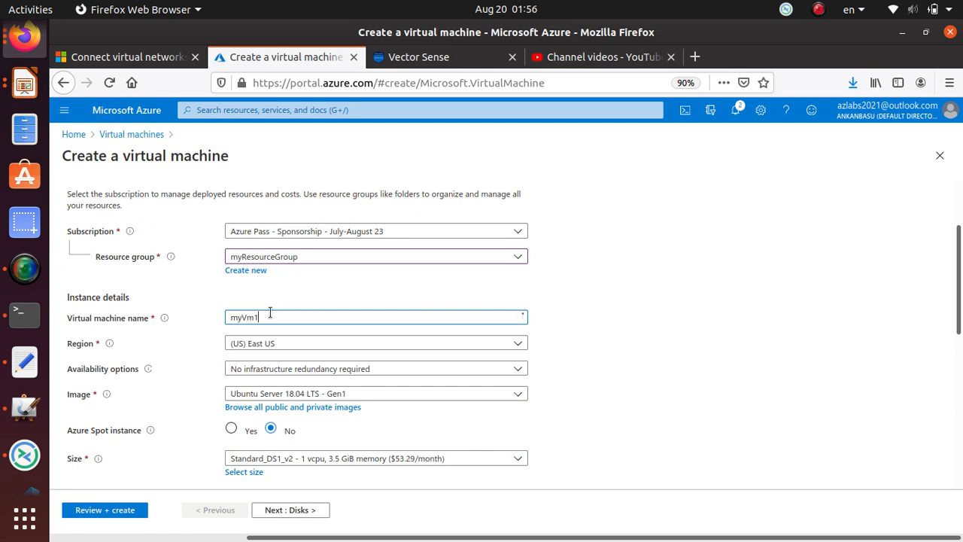
scroll(266, 339, down, 3)
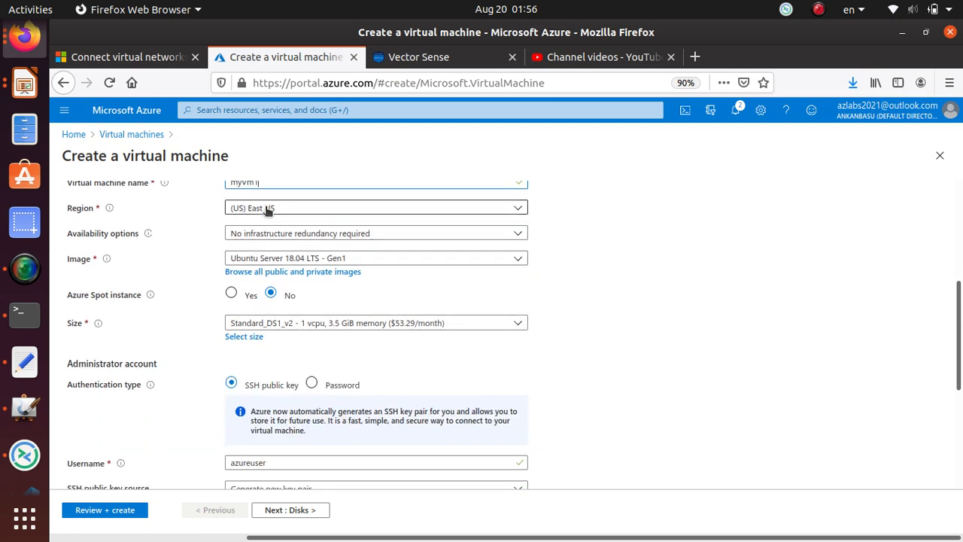
click(315, 258)
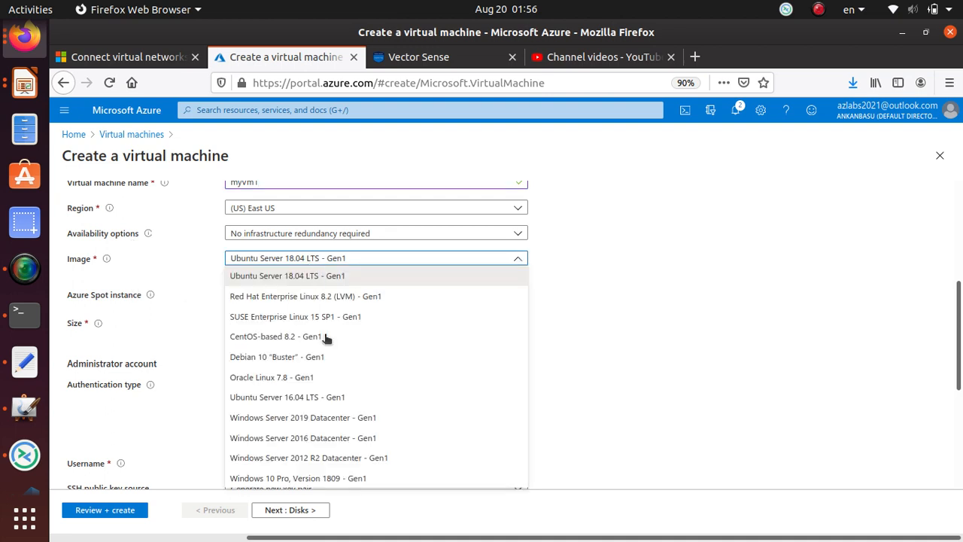
click(340, 439)
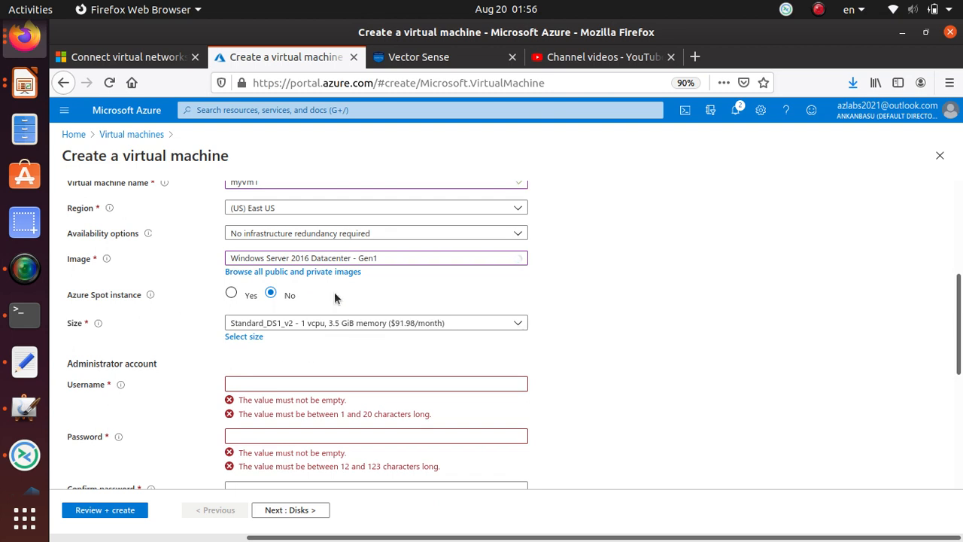
Enter the administrator username, password and a matching password confirmation.
scroll(294, 376, down, 2)
click(290, 317)
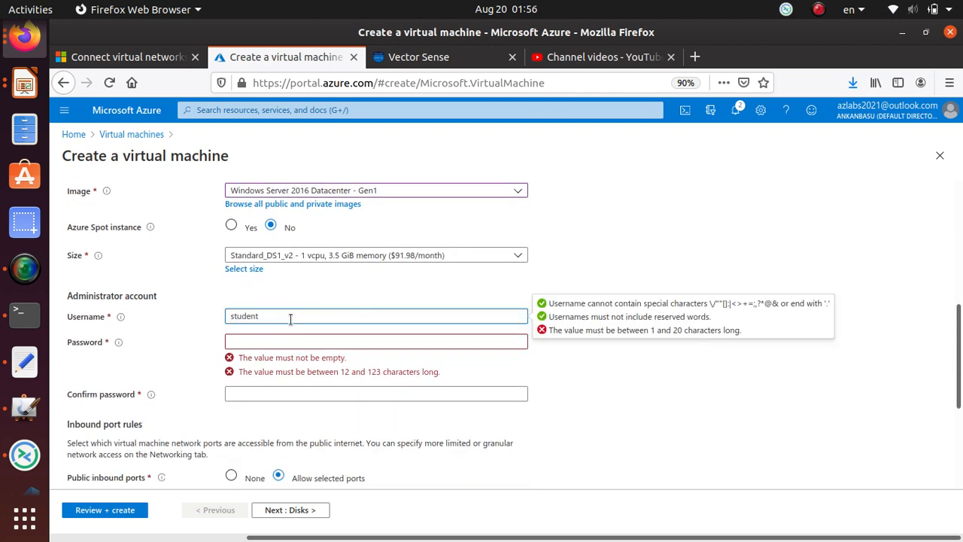
key(Tab)
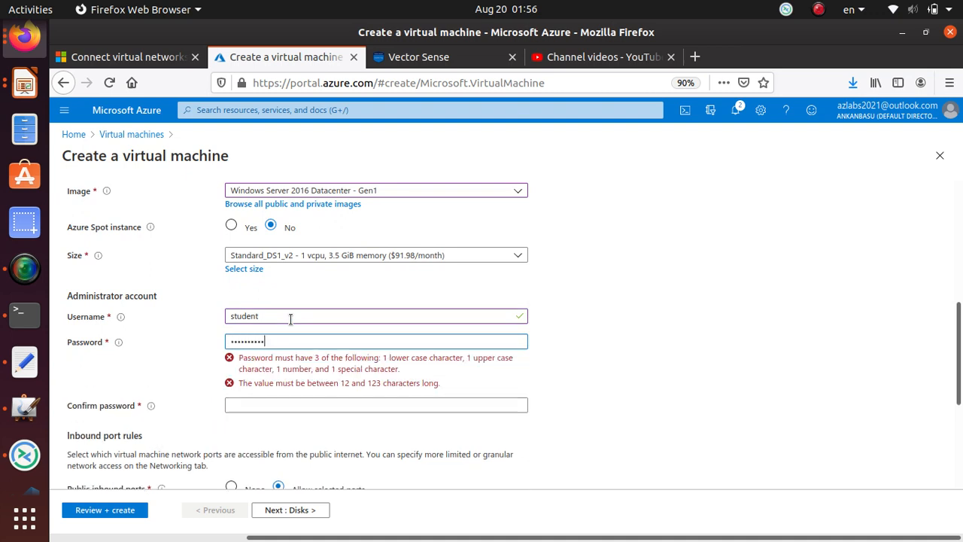
text(@1)
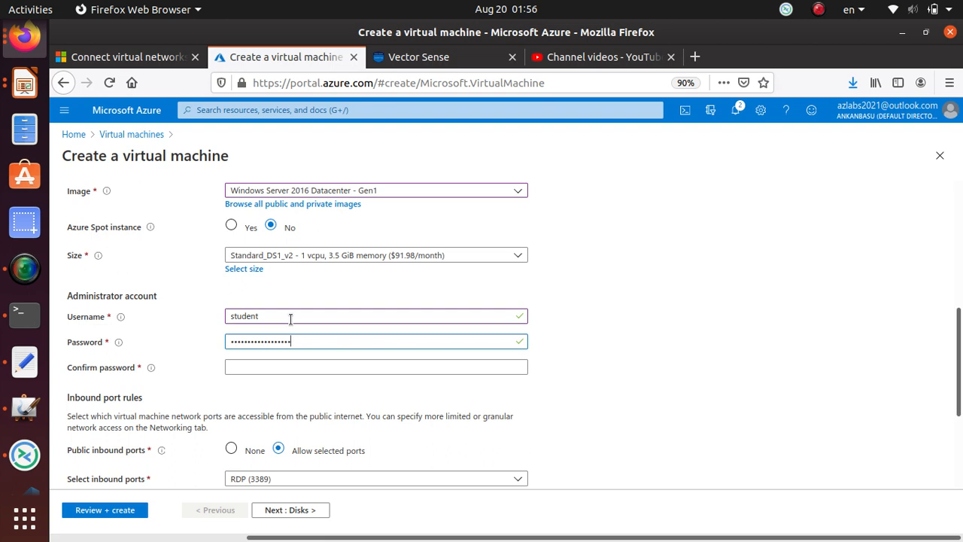
key(Tab)
text(P)
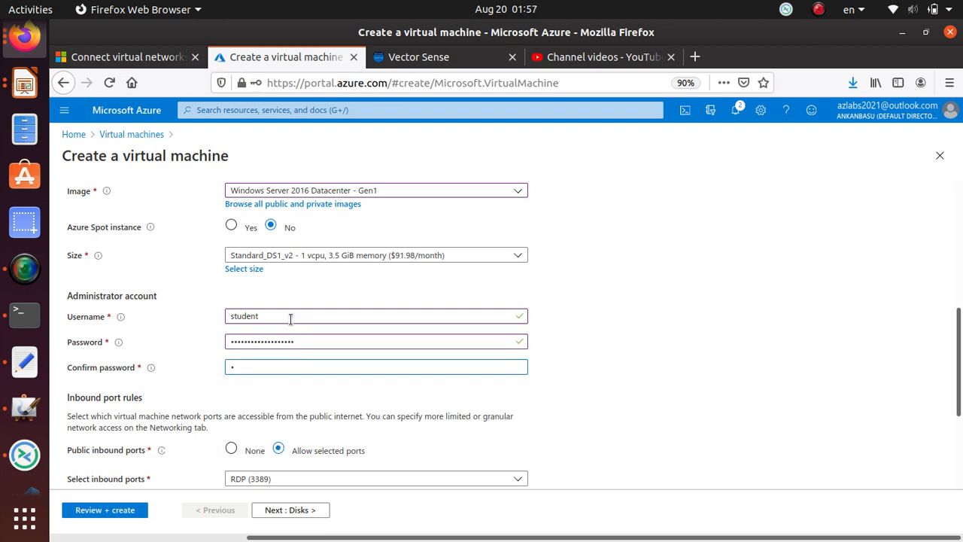
key(BackSpace)
text(P)
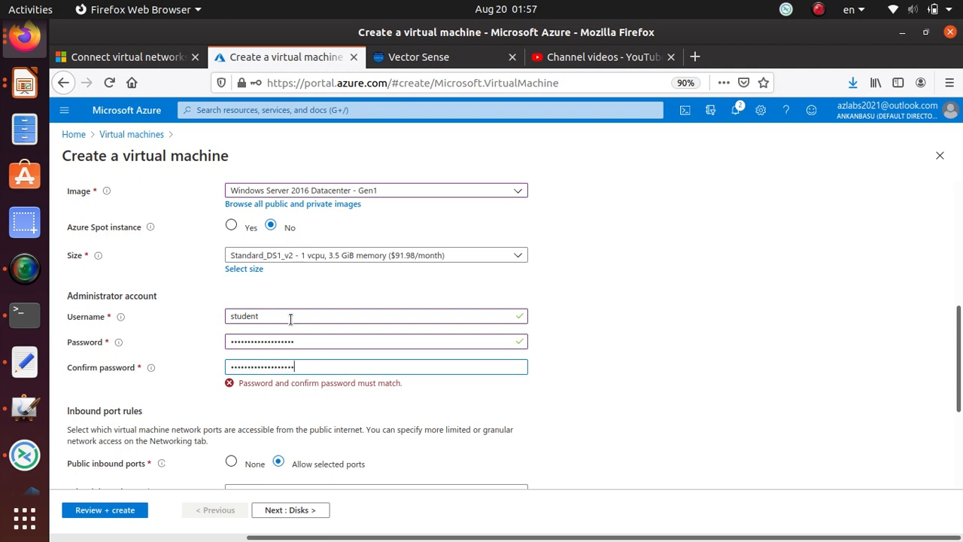
scroll(345, 339, down, 5)
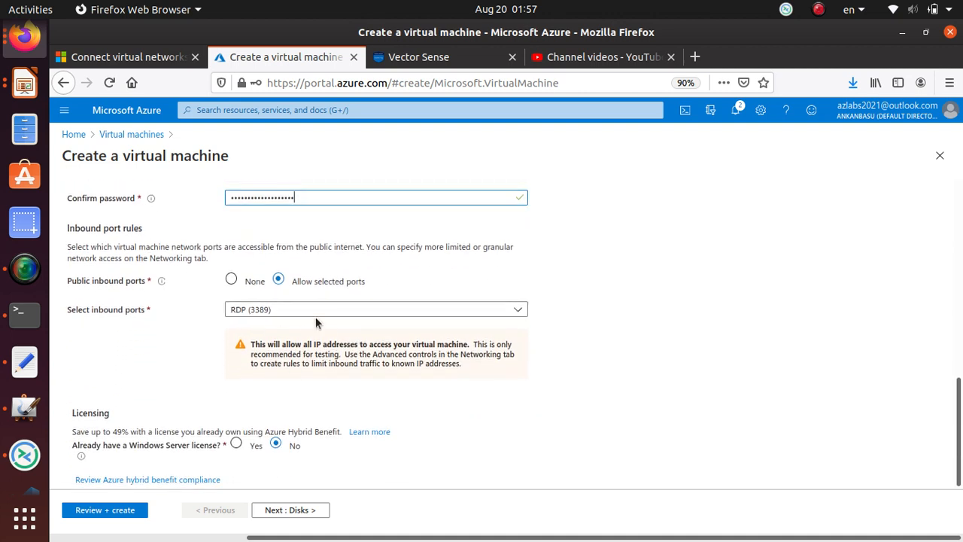
Skip past Disks and attach the VM to myVirtualNetwork1 with Subnet1 (10.0.0.0/24).
click(302, 515)
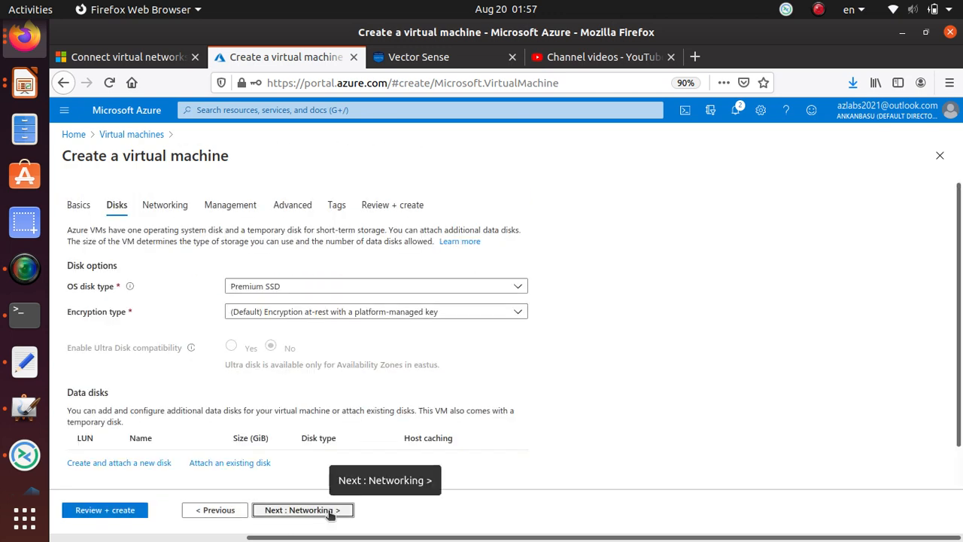
click(329, 513)
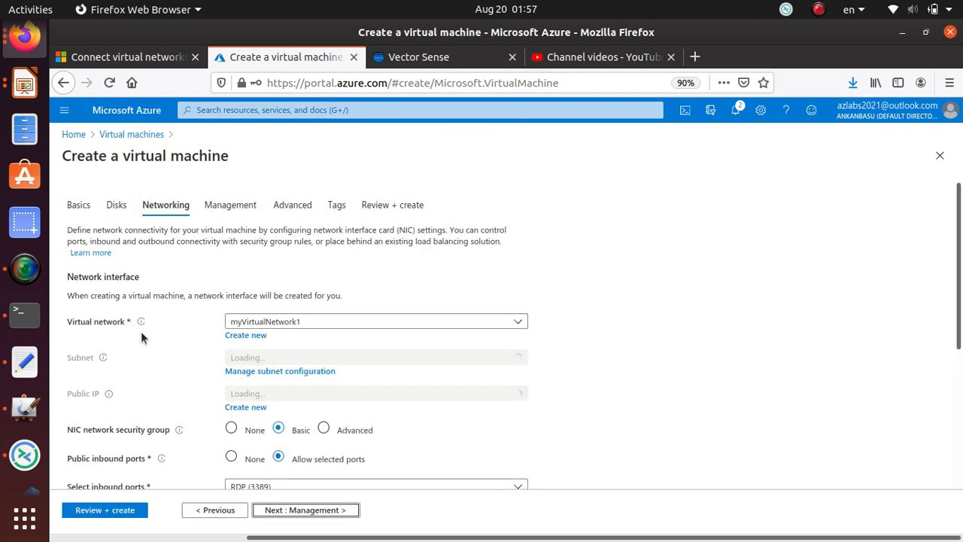
click(291, 323)
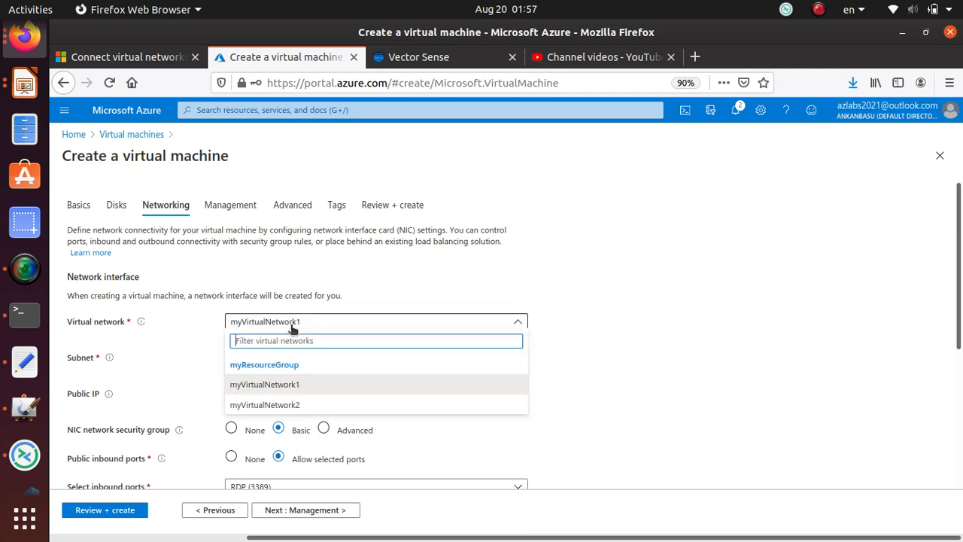
click(304, 385)
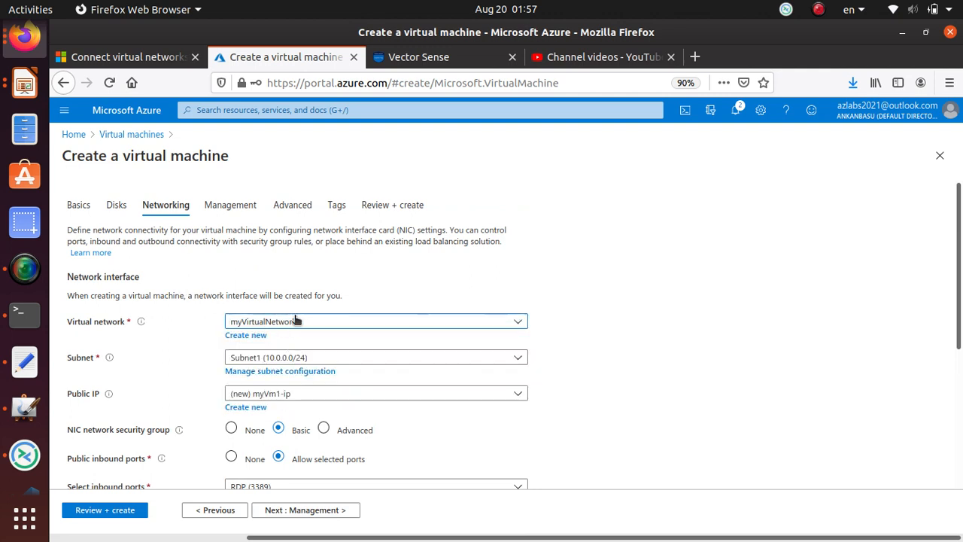
click(329, 360)
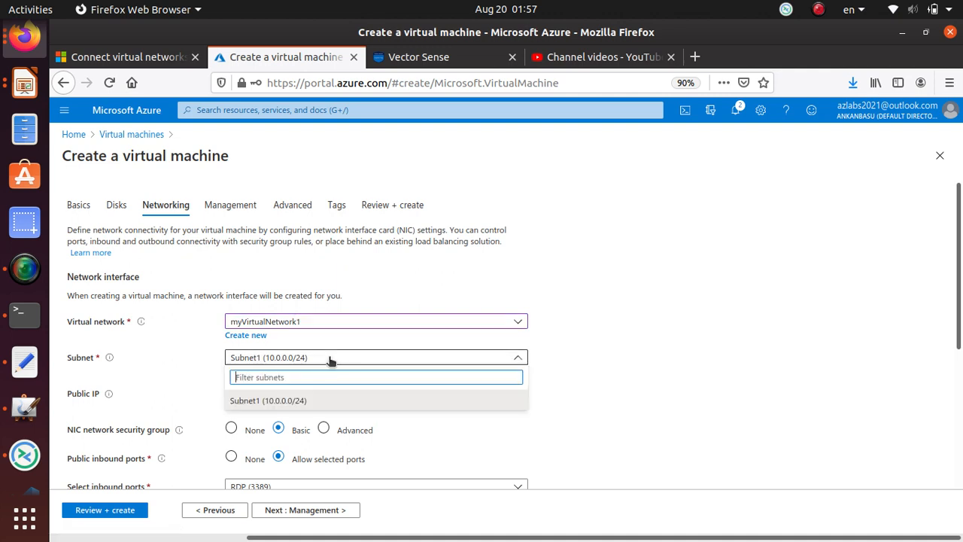
click(329, 360)
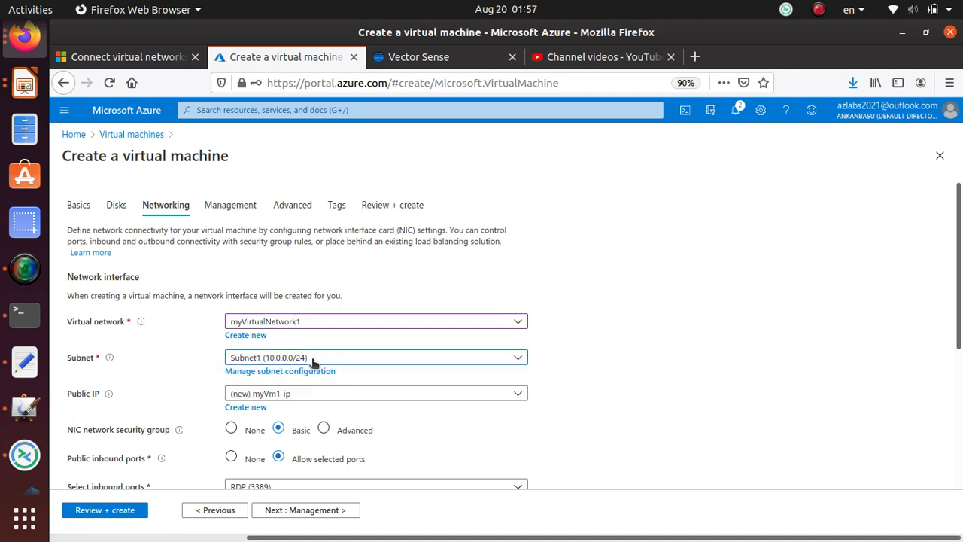
scroll(314, 362, down, 3)
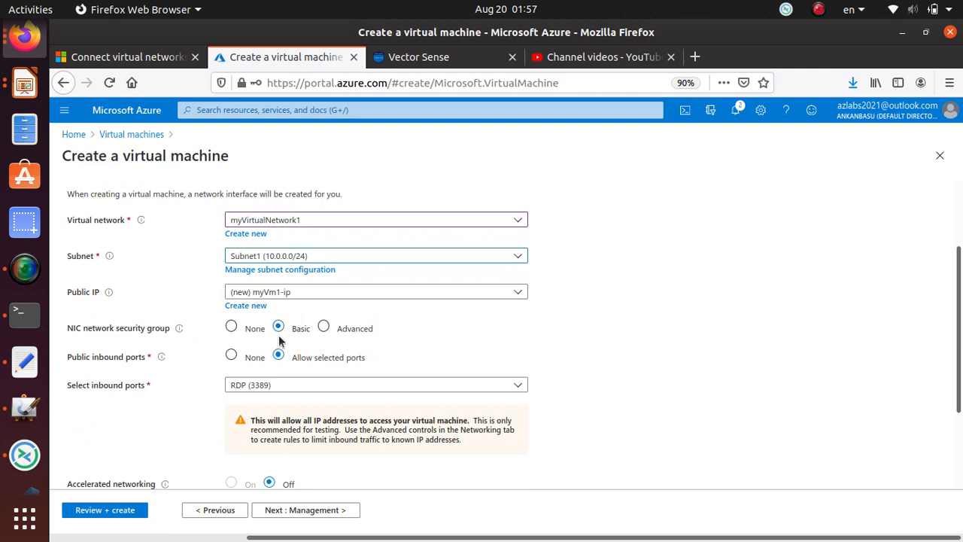
scroll(243, 370, down, 3)
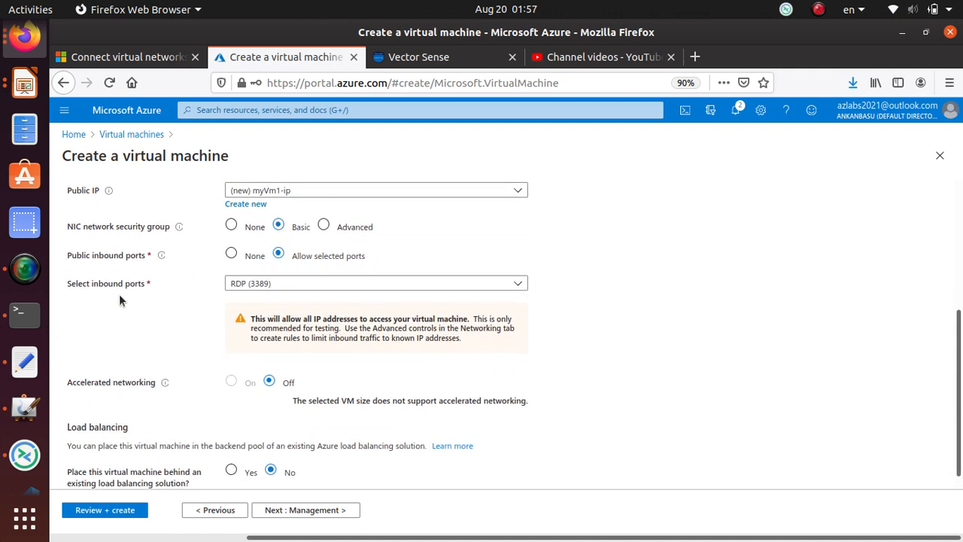
Turn boot diagnostics Off, then advance through Advanced and Tags to Review + create.
click(314, 511)
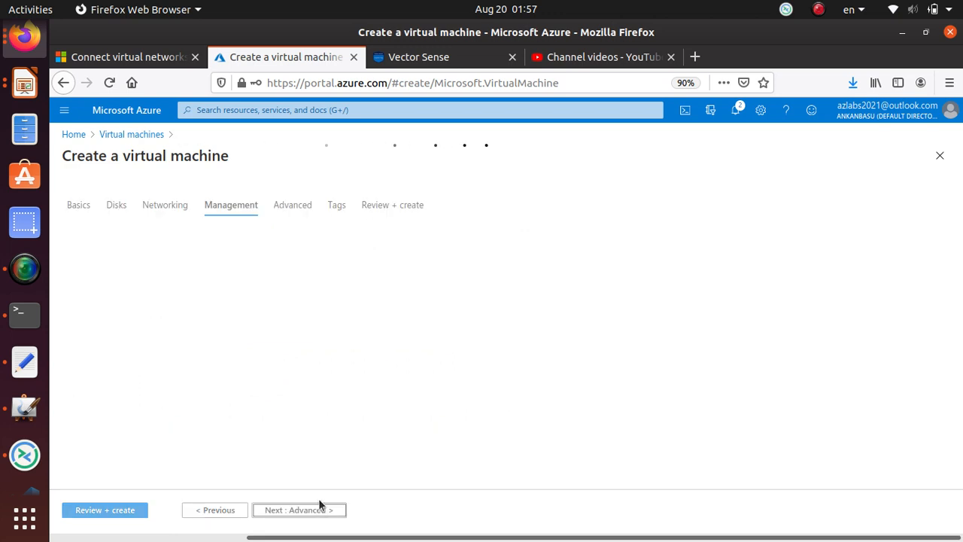
scroll(225, 301, down, 3)
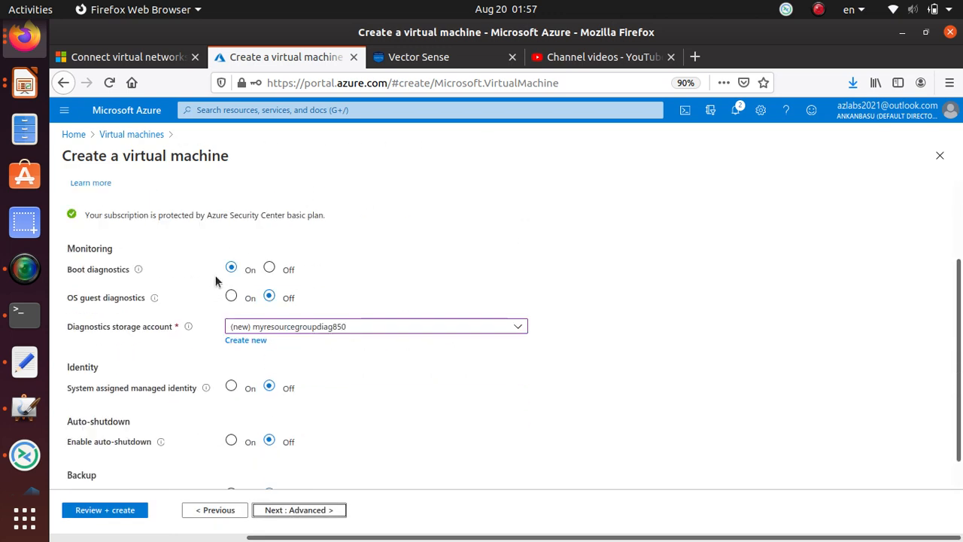
click(268, 268)
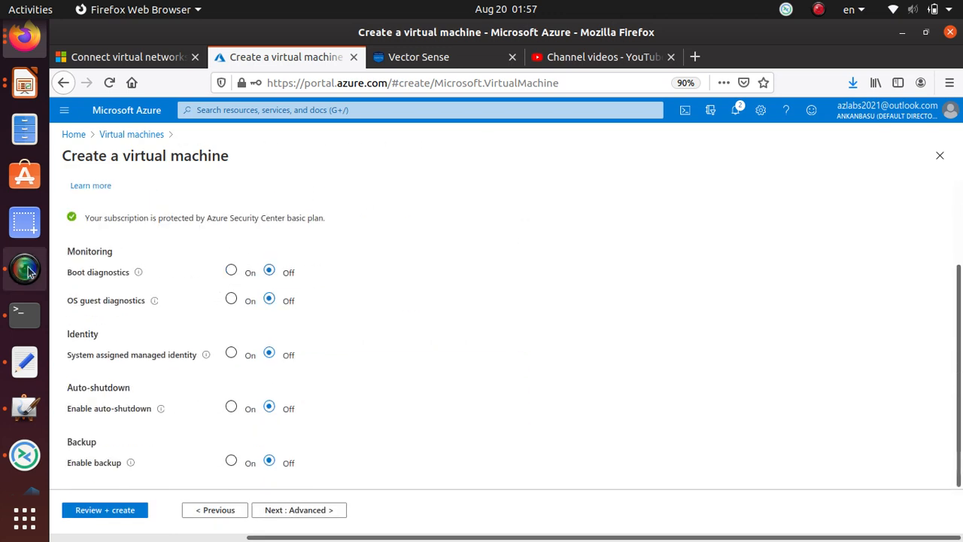
click(307, 514)
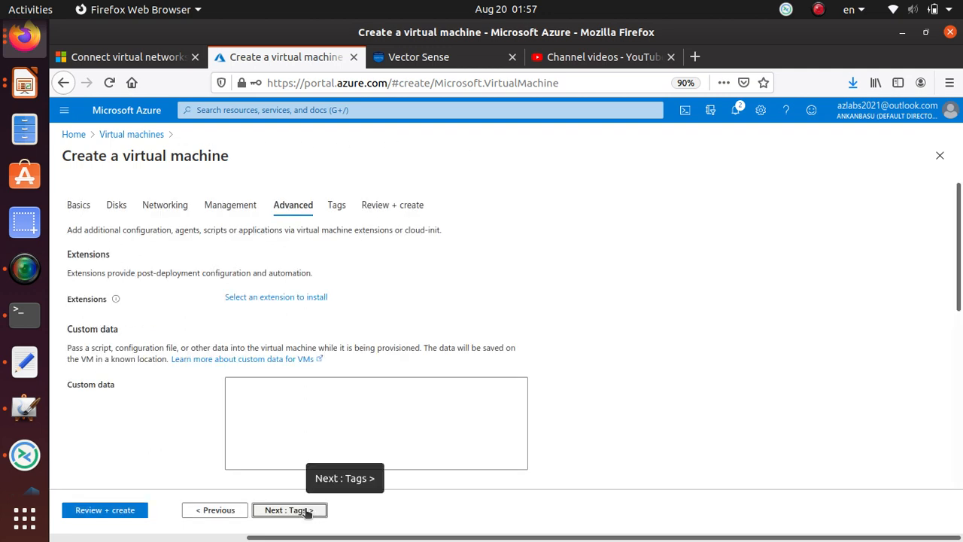
click(308, 513)
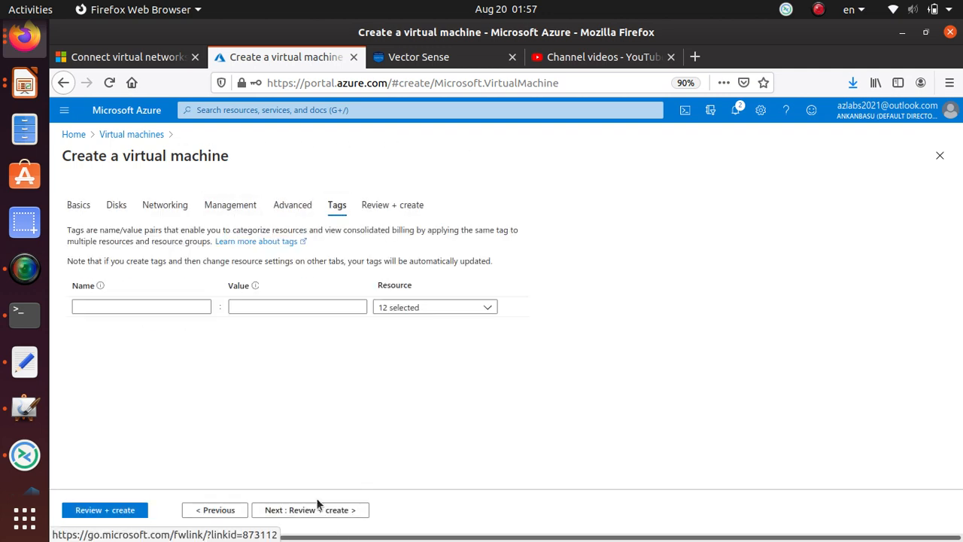
click(327, 516)
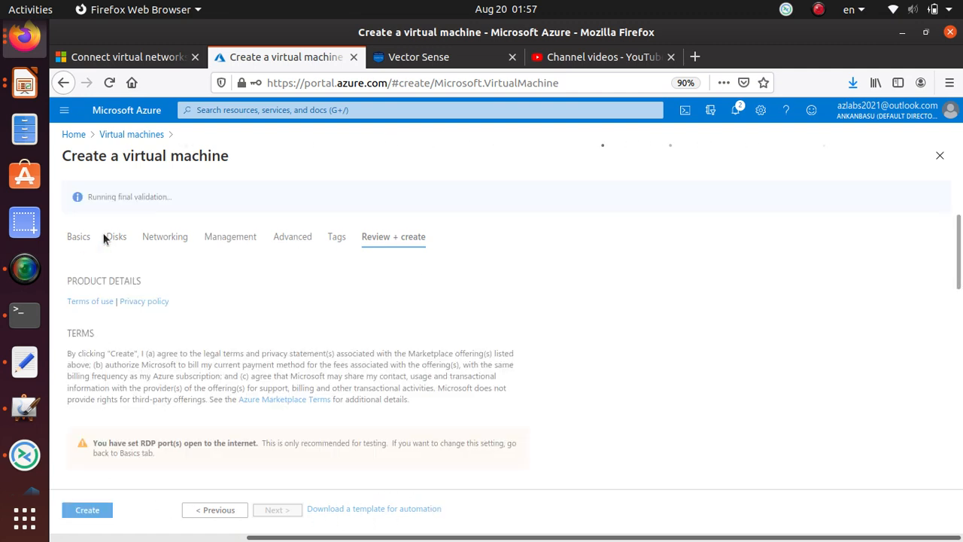
Create the first VM, then return via Home to the Virtual machines list and open Add.
click(90, 511)
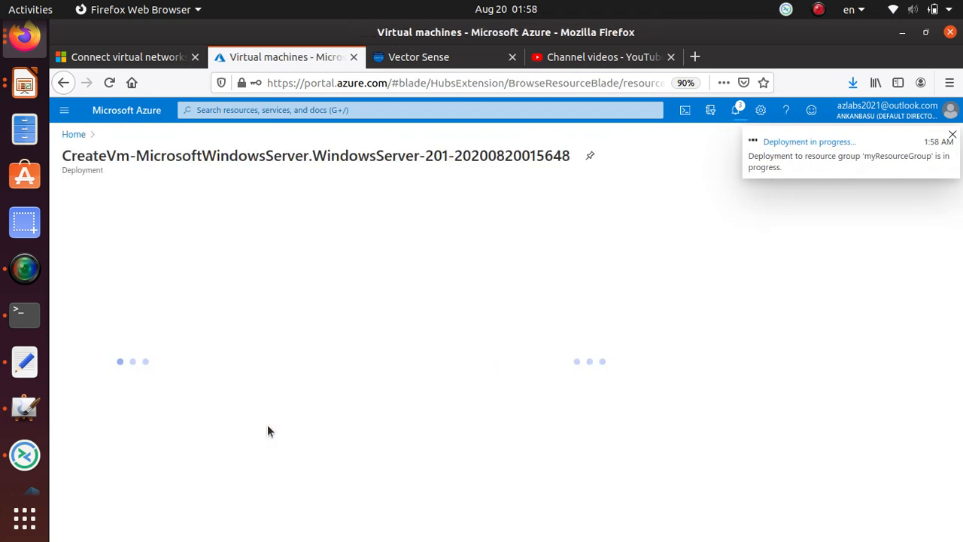
click(74, 135)
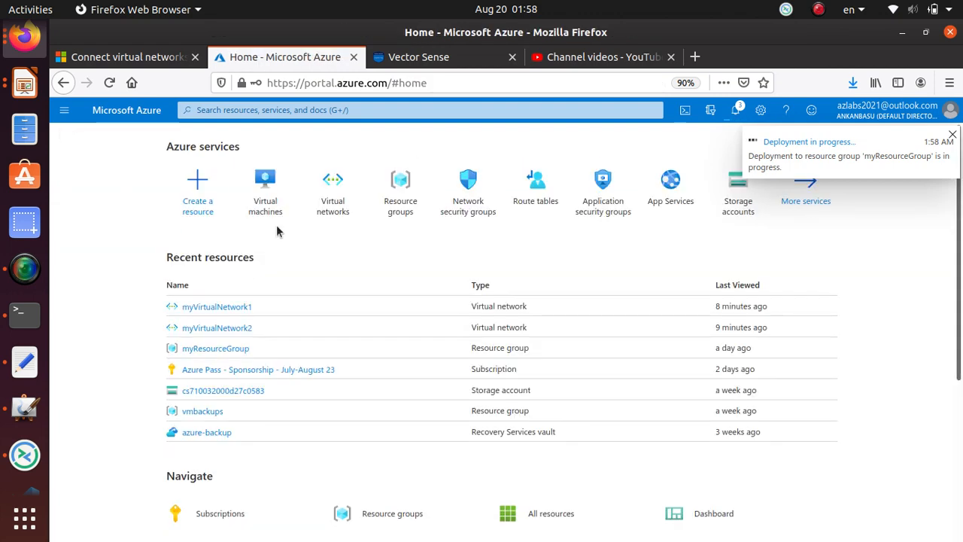
click(271, 208)
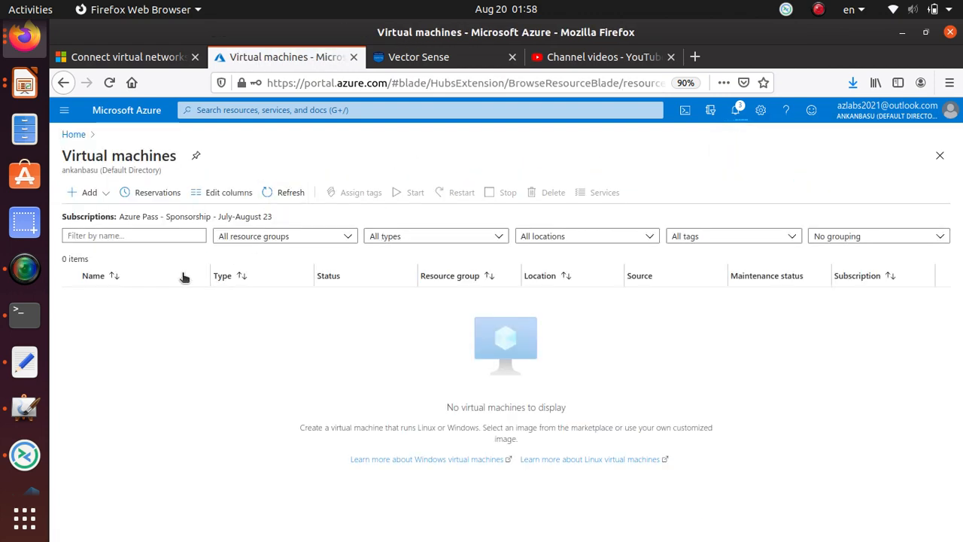
click(89, 194)
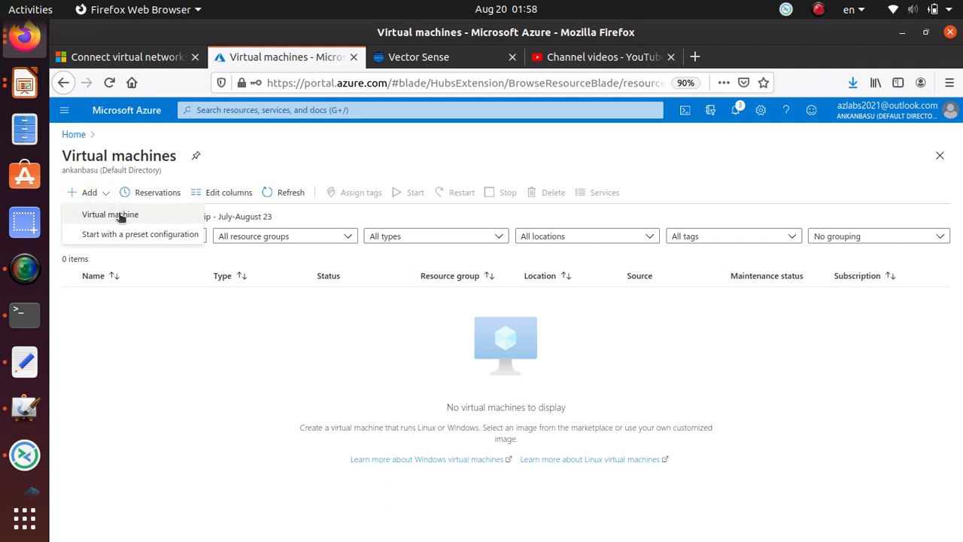
Start a new virtual machine named myVm2 in the (US) East US region.
click(117, 214)
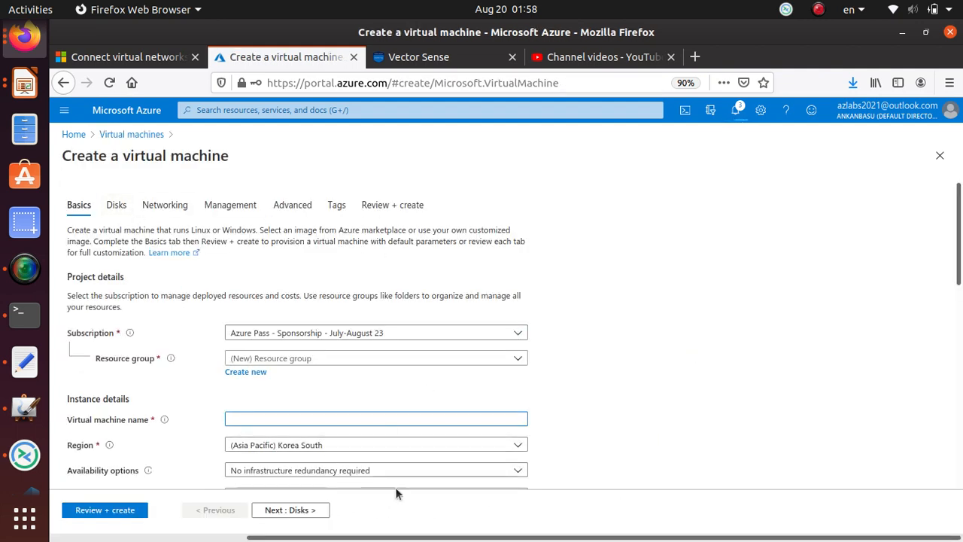
scroll(242, 388, down, 2)
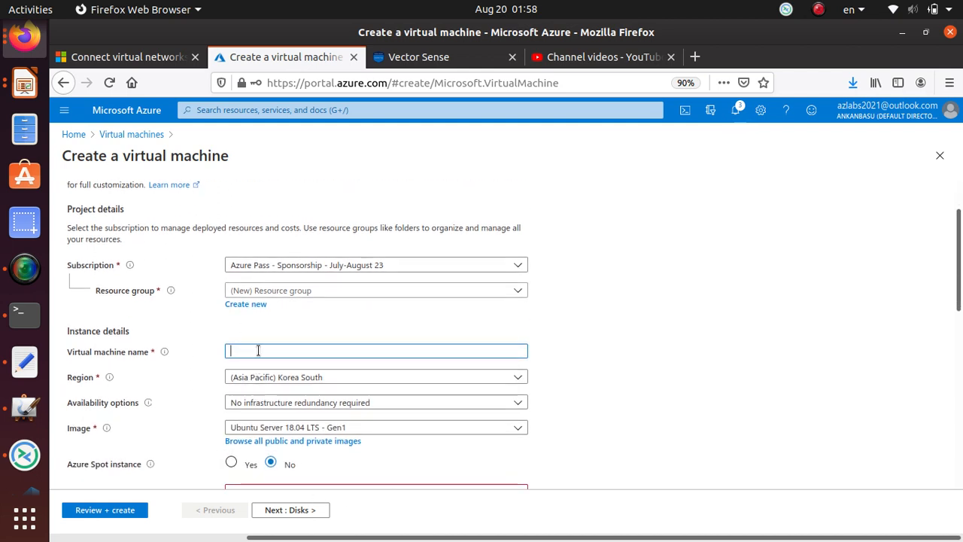
text(myVm1)
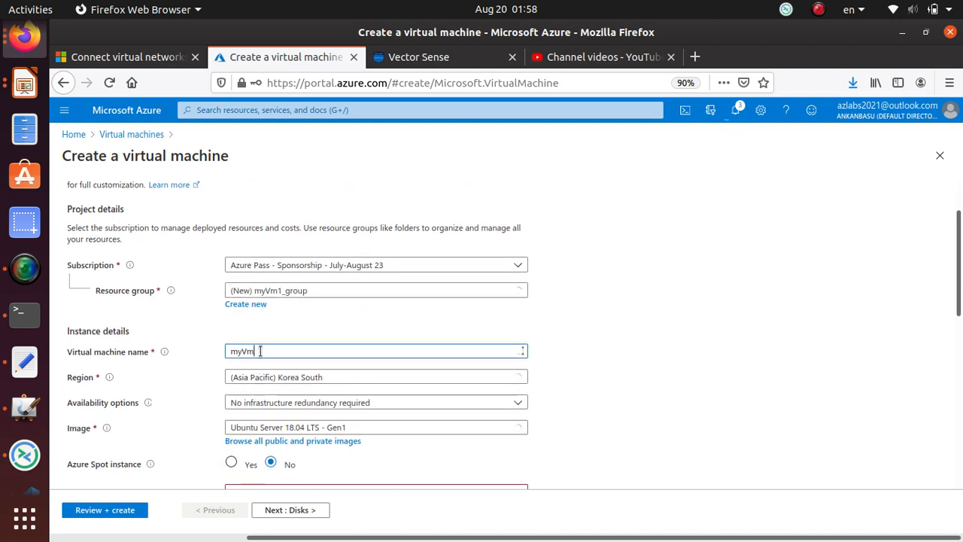
key(BackSpace)
text(2)
scroll(293, 308, down, 3)
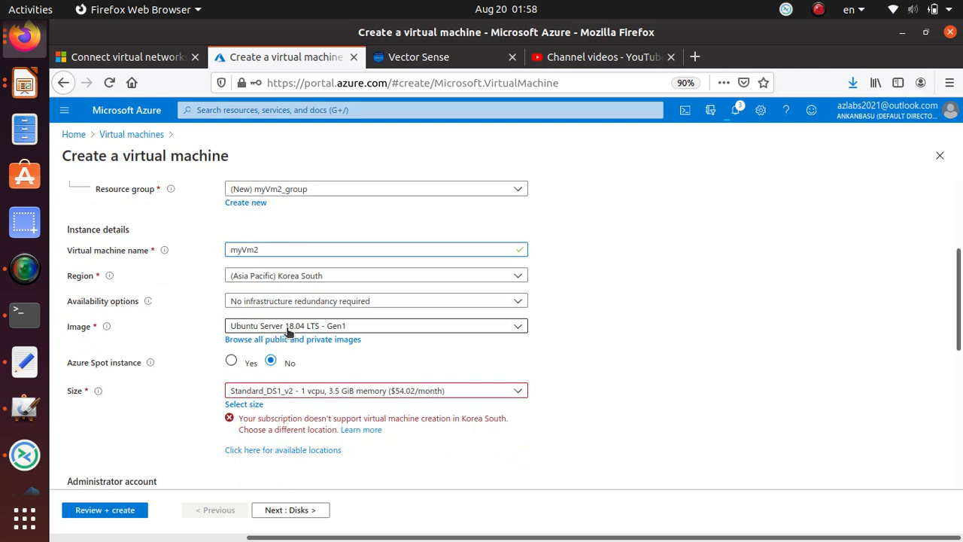
click(296, 279)
scroll(355, 425, up, 3)
scroll(354, 425, up, 5)
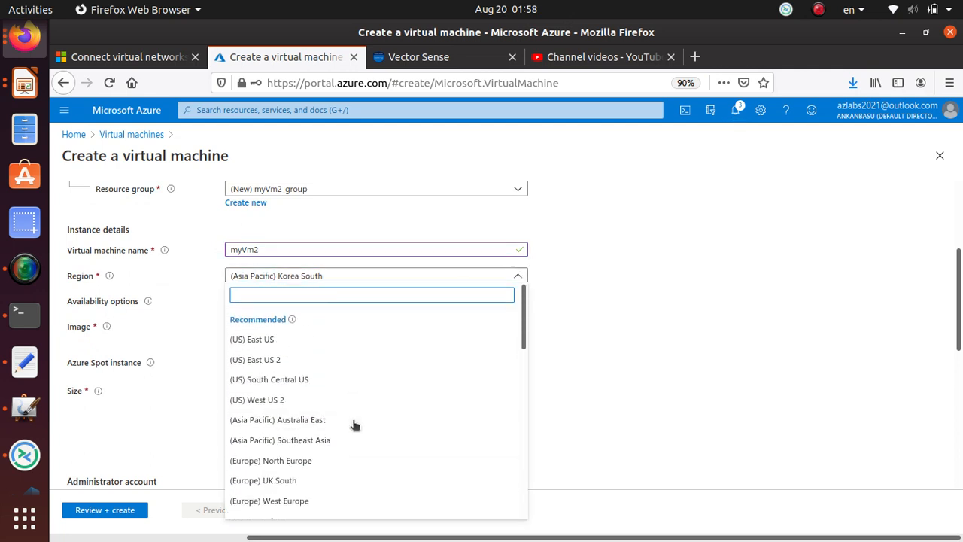
click(331, 337)
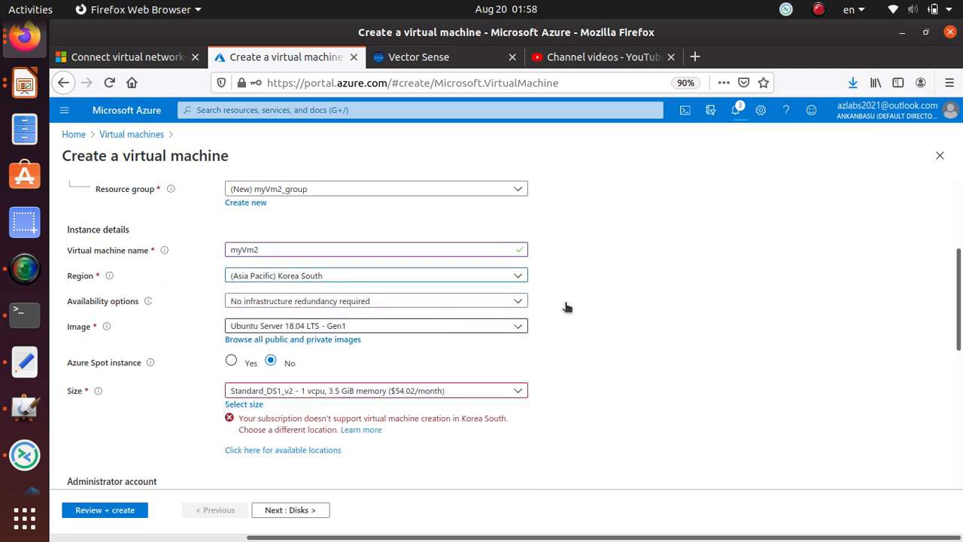
Choose Windows Server 2016 Datacenter, fill in the admin username and confirmed password, and continue to Disks.
click(323, 328)
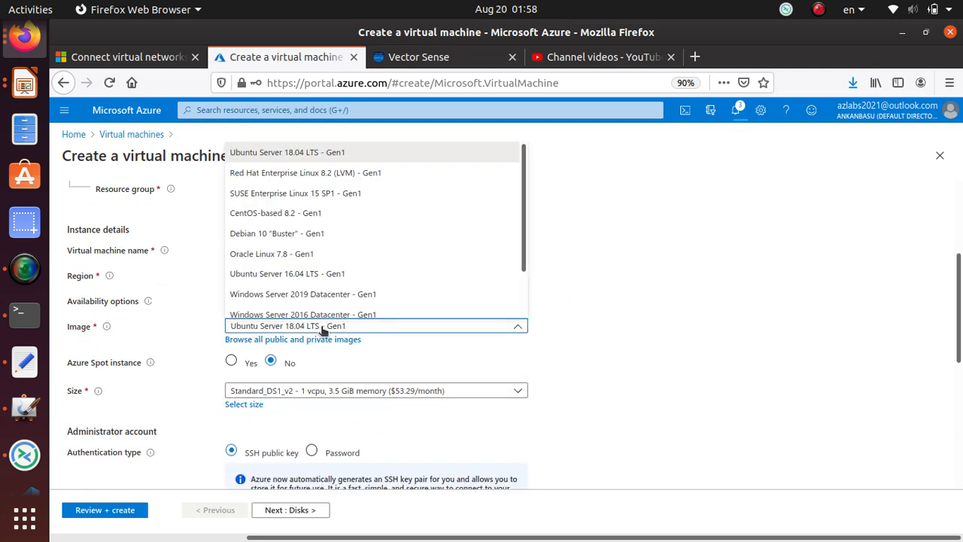
scroll(327, 272, down, 2)
click(329, 280)
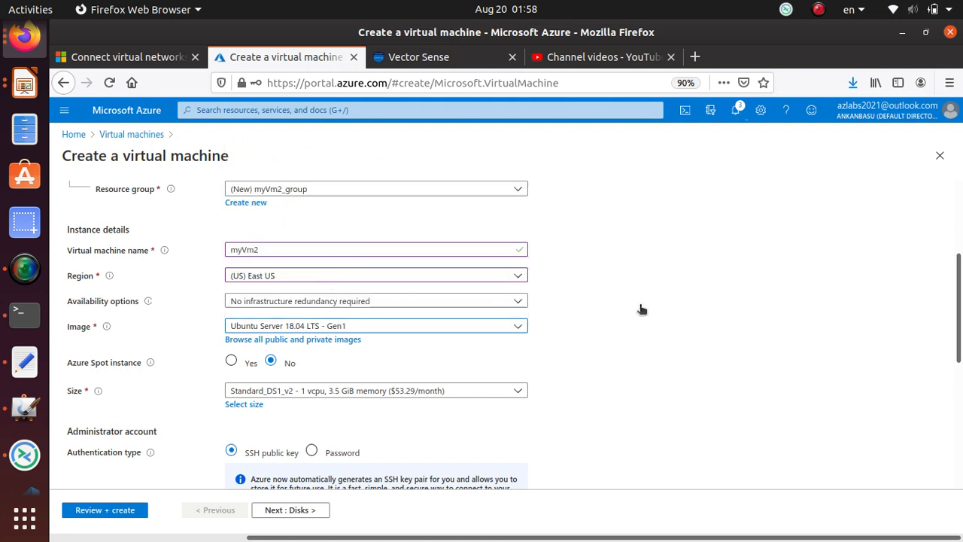
scroll(396, 357, down, 2)
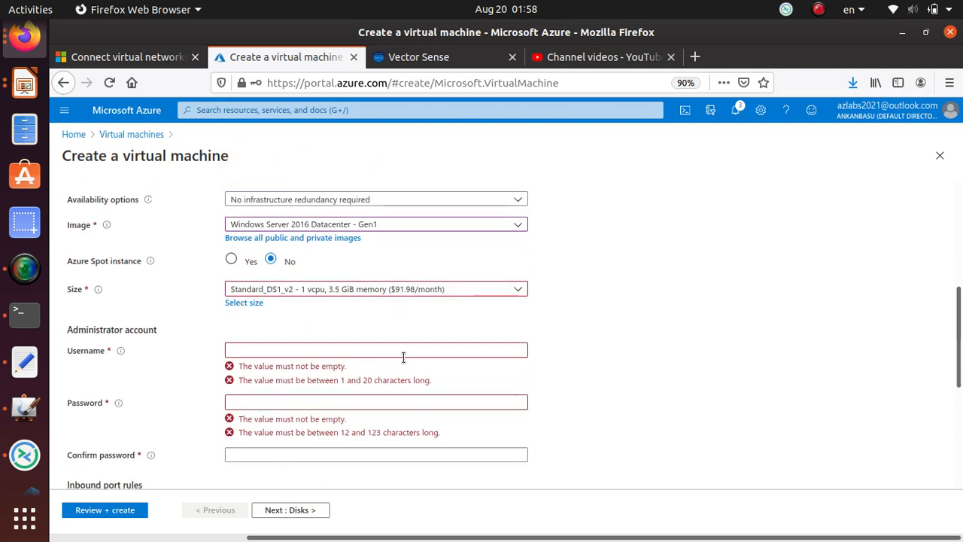
click(335, 351)
text(student)
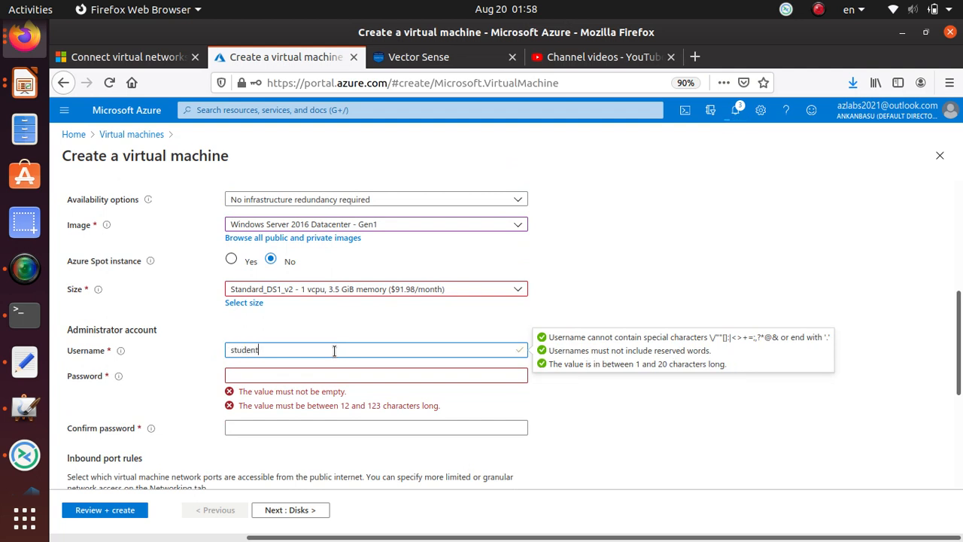
key(Tab)
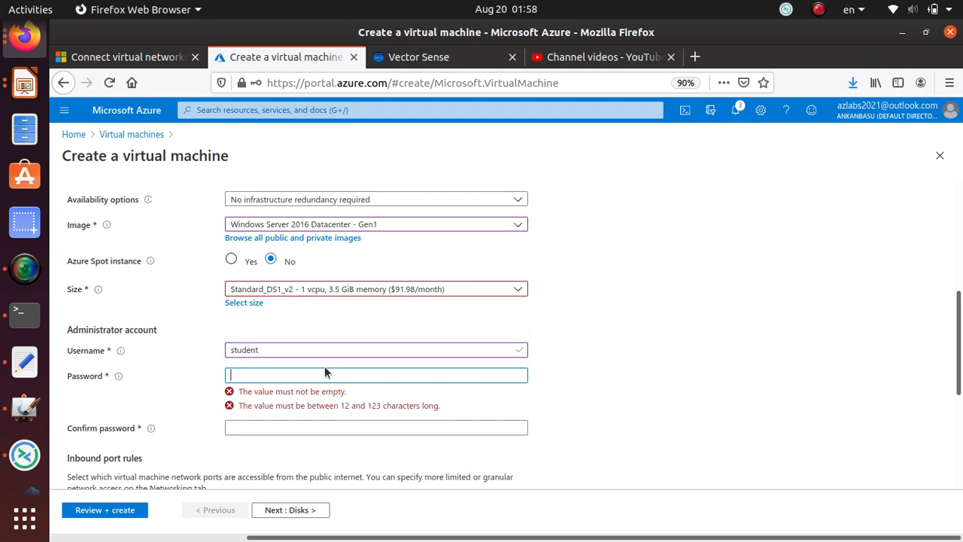
text(•)
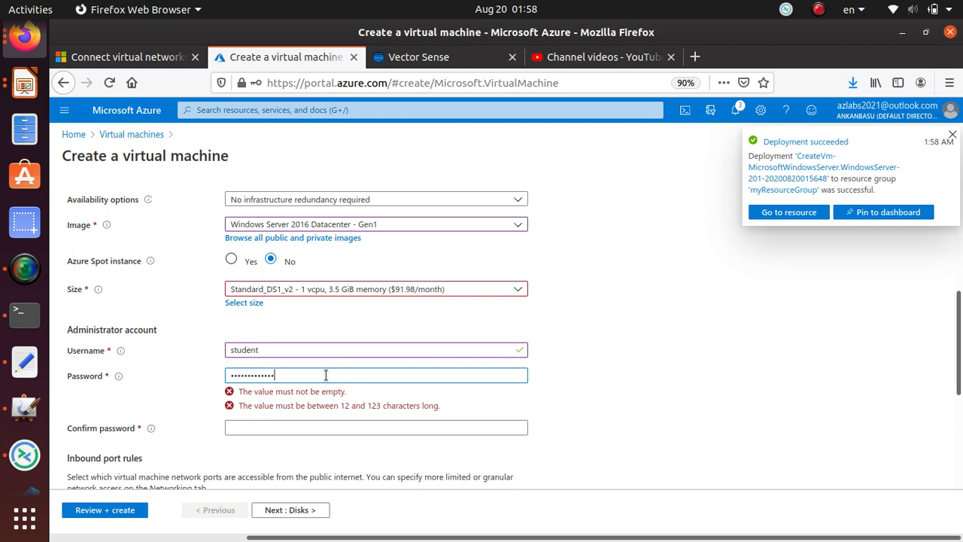
text(••)
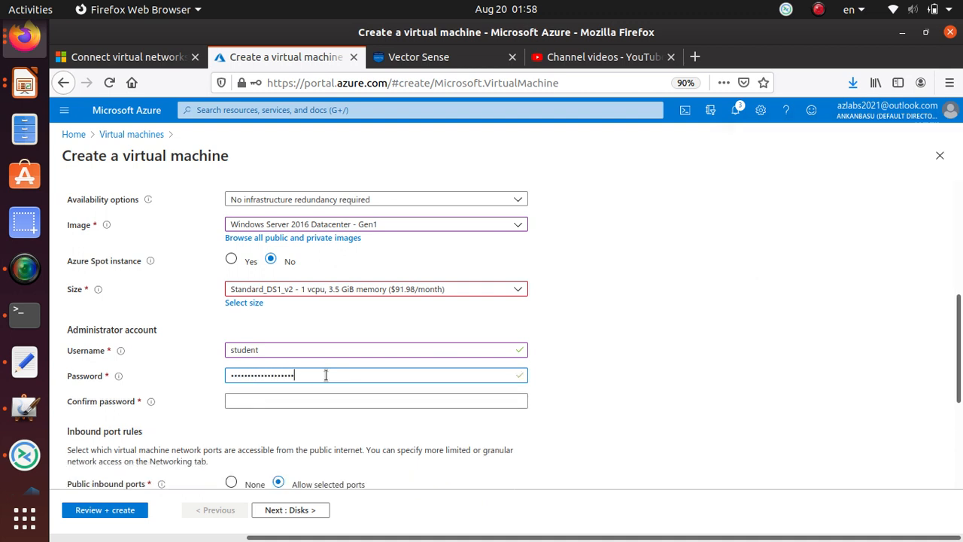
scroll(371, 383, down, 2)
click(357, 334)
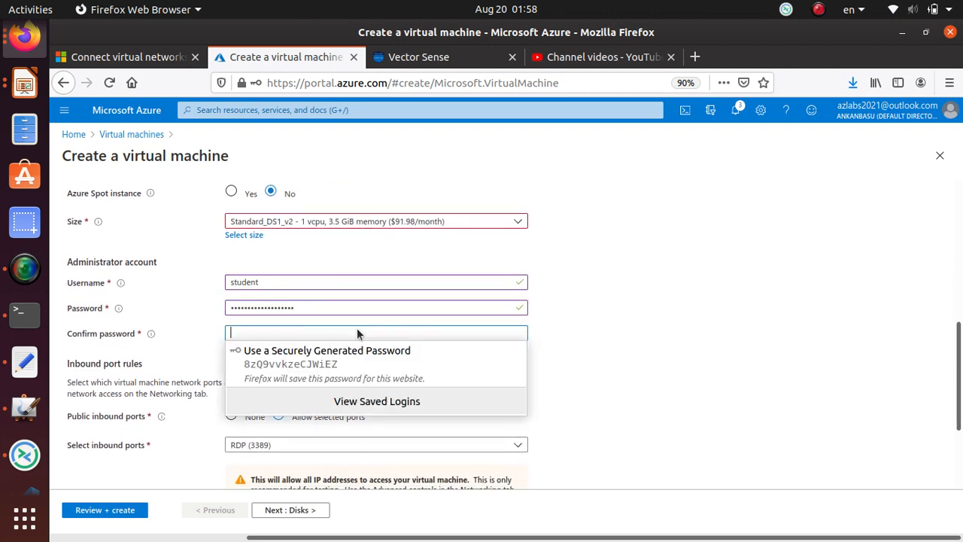
text(••)
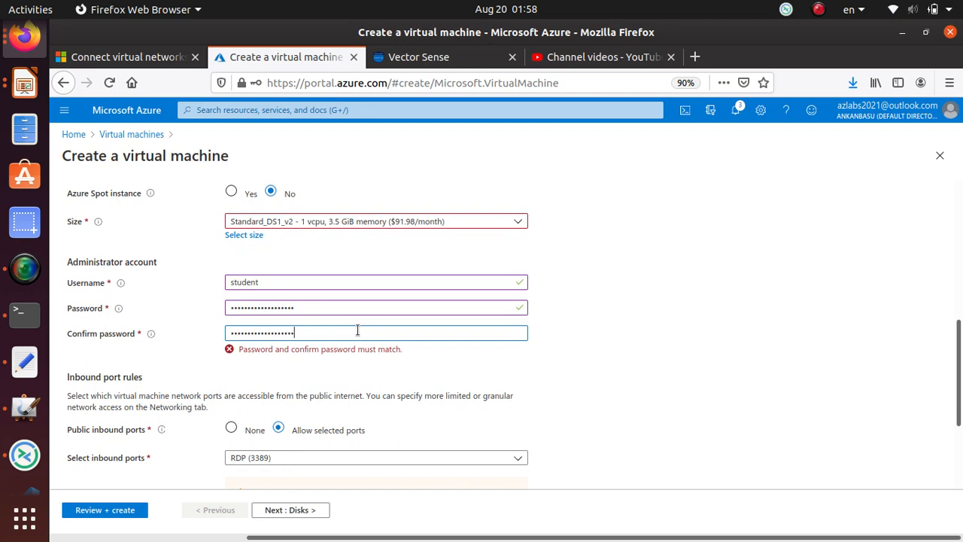
scroll(391, 320, down, 4)
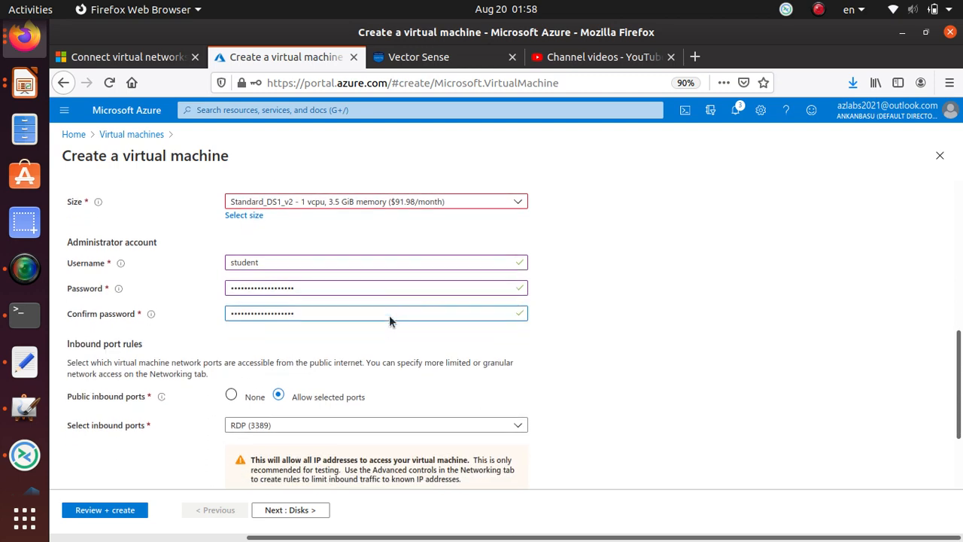
click(324, 511)
Attach myVm2 to myVirtualNetwork2 on Subnet2 (10.1.0.0/24).
click(324, 510)
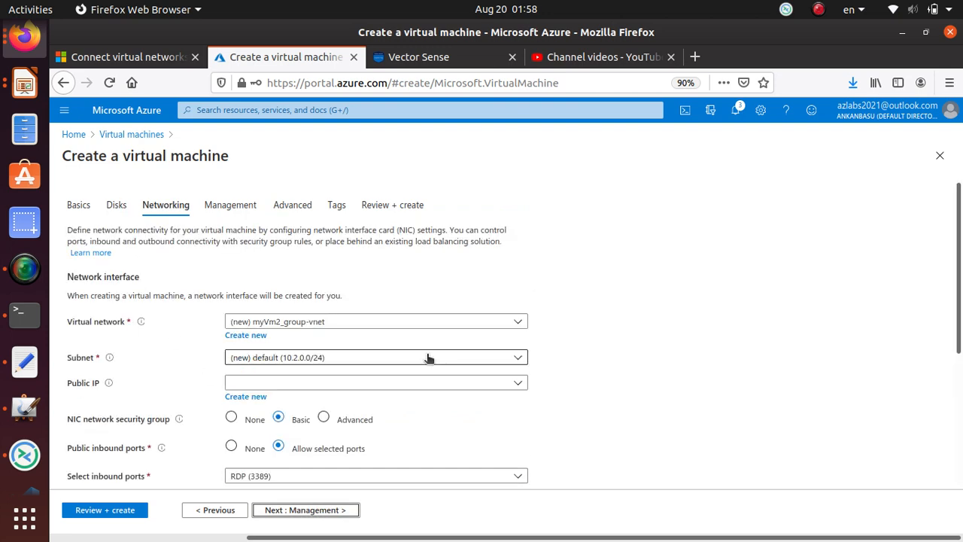
scroll(406, 262, down, 2)
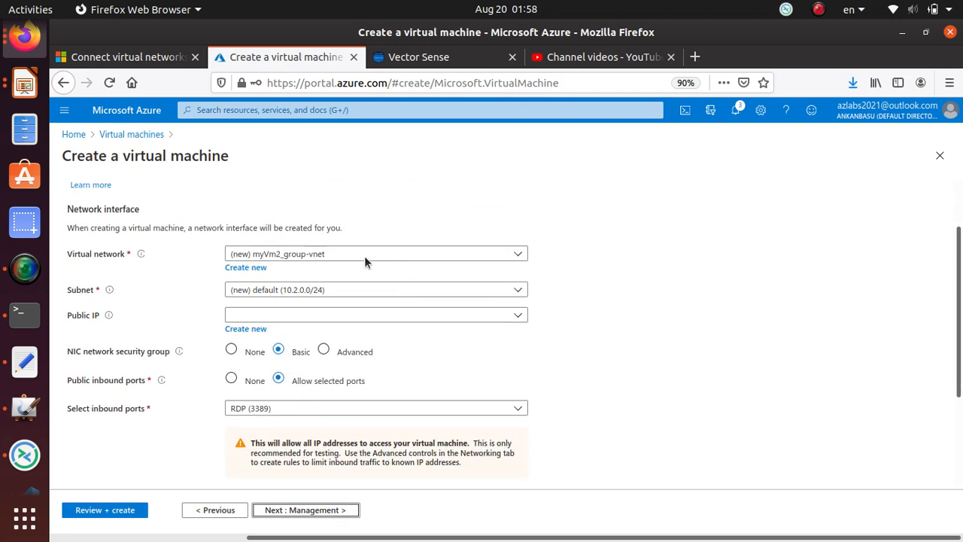
click(358, 255)
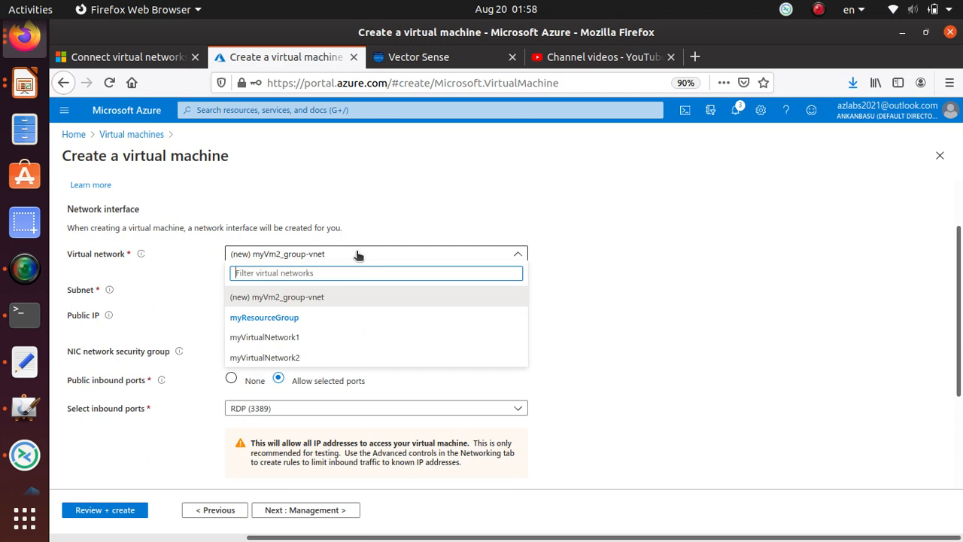
click(306, 359)
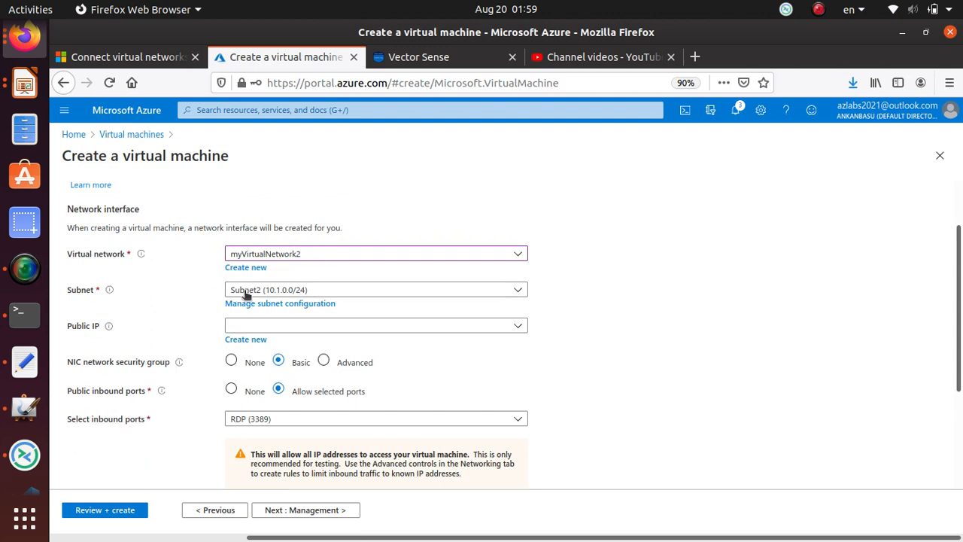
click(288, 293)
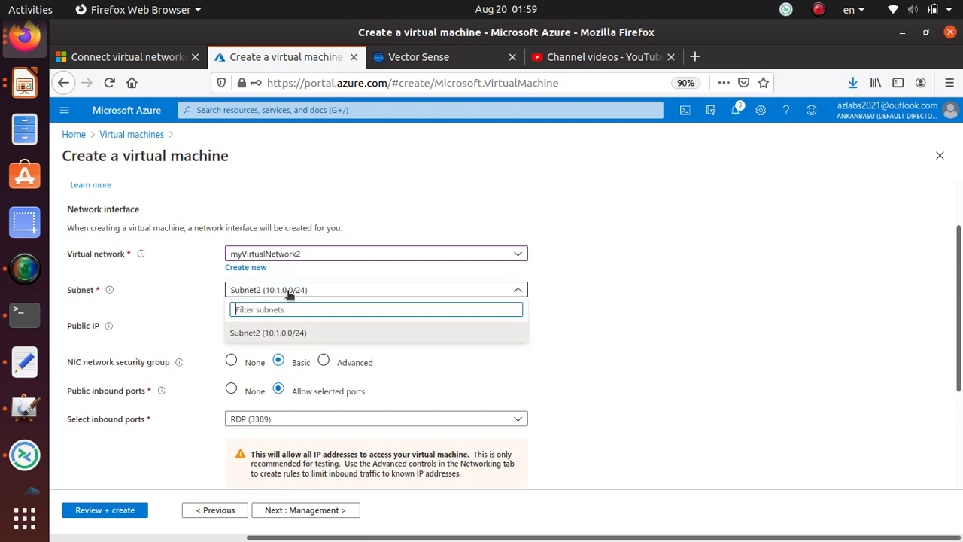
click(275, 338)
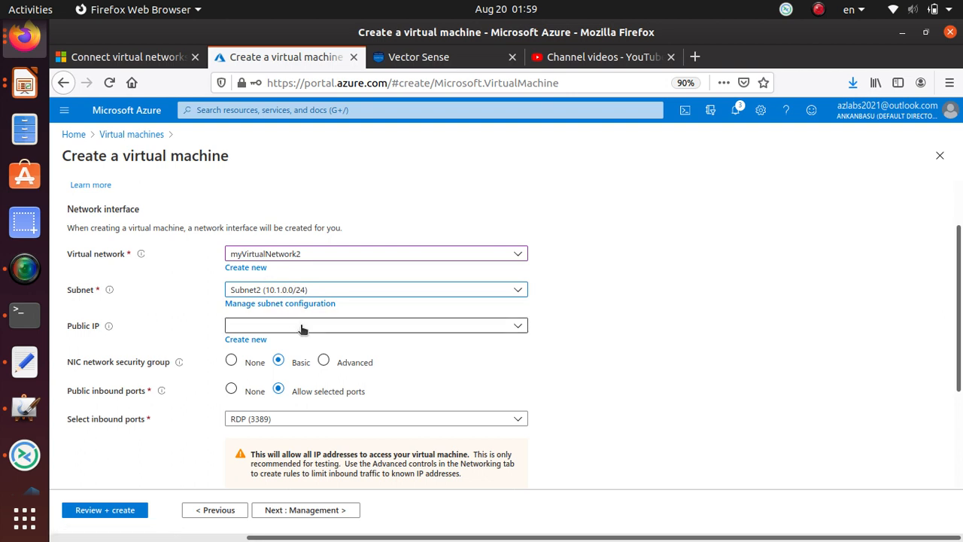
Create a new public IP address myVm2-ip for the VM.
click(400, 331)
click(246, 340)
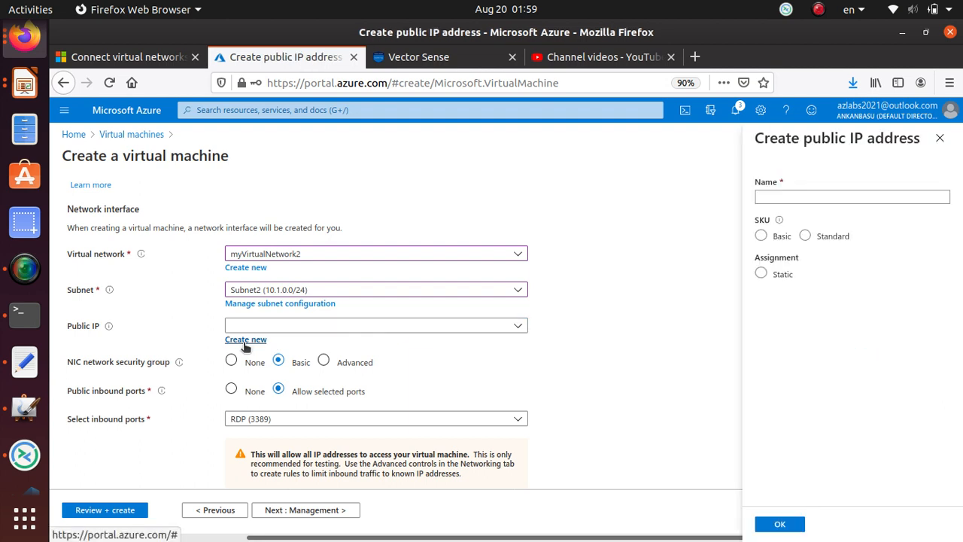
click(787, 528)
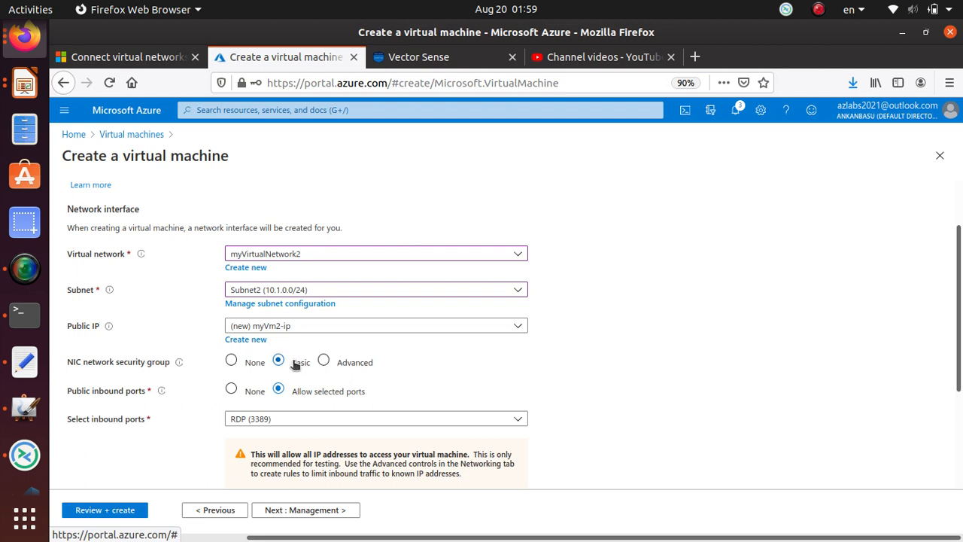
scroll(301, 393, down, 3)
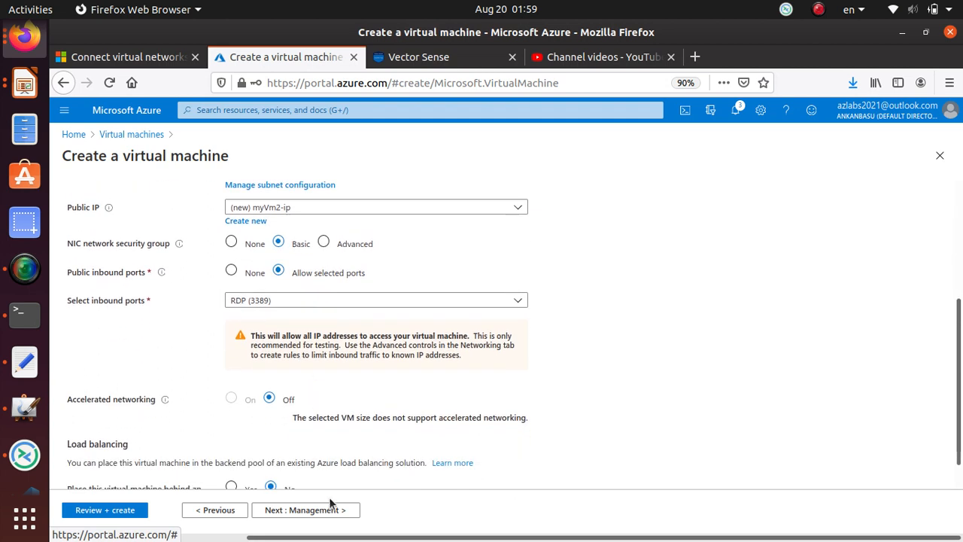
click(310, 511)
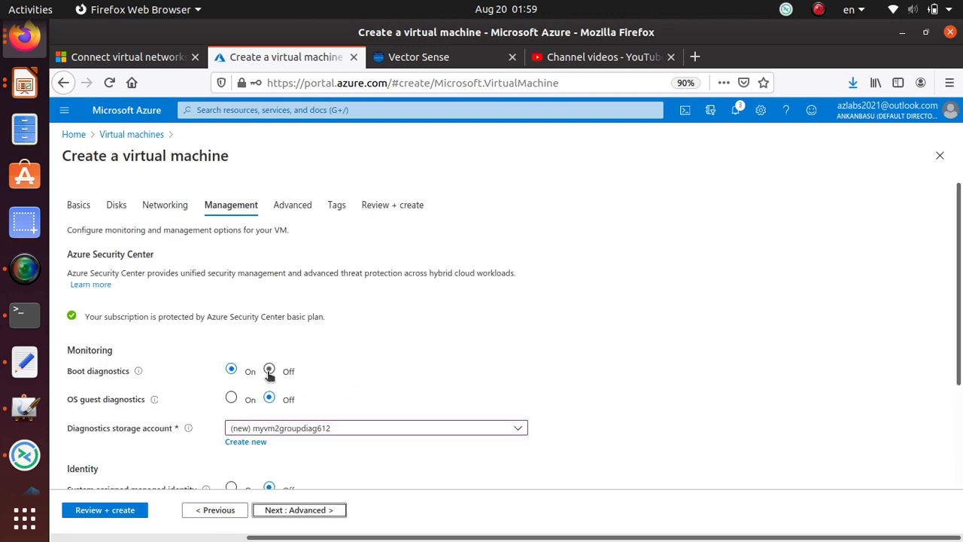
Turn off boot diagnostics, then return to the VM's Basics settings.
click(269, 370)
scroll(331, 385, down, 2)
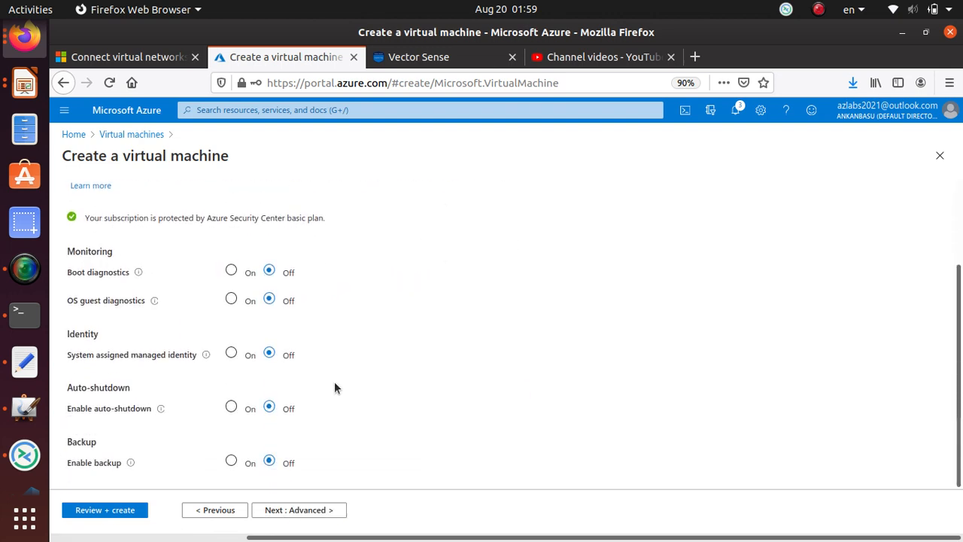
click(310, 511)
click(310, 510)
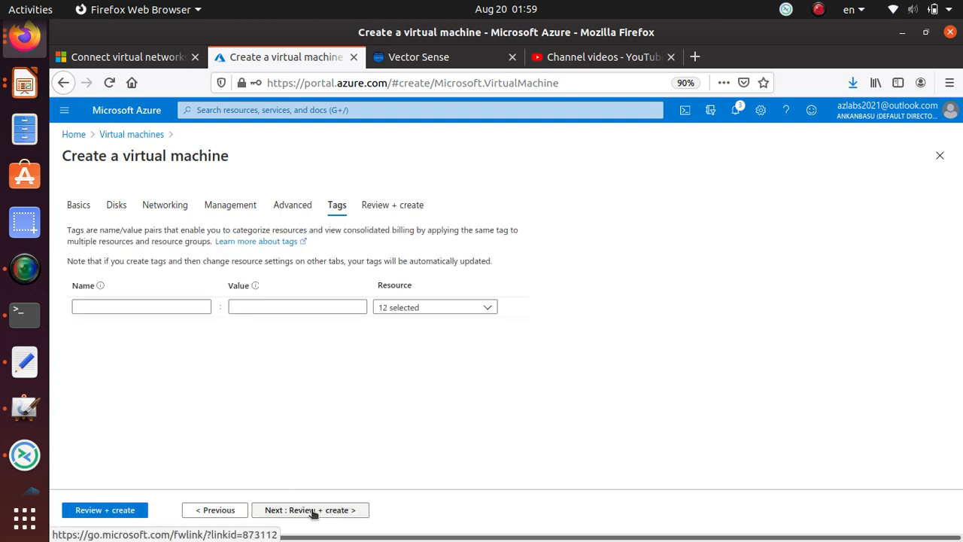
click(78, 205)
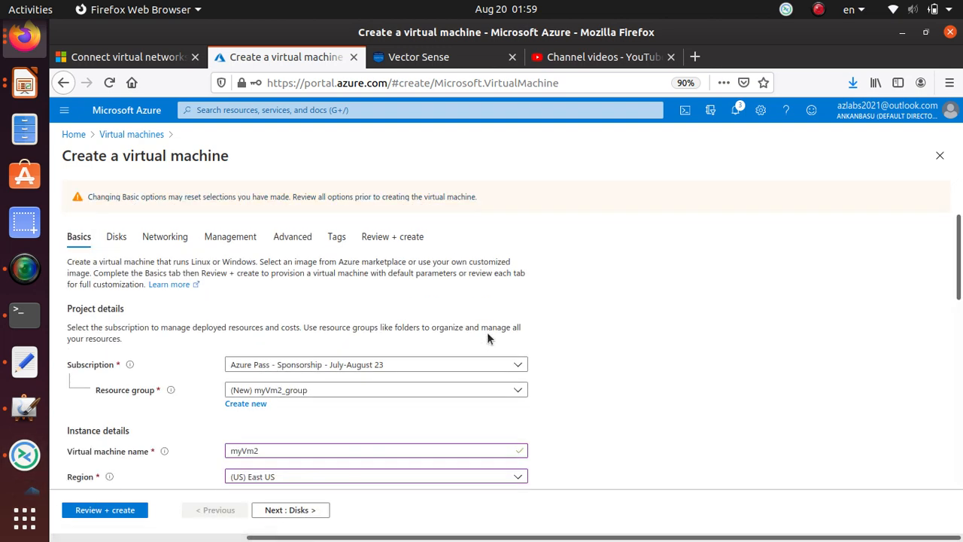
Select the existing myResourceGroup as myVm2's resource group and move on to Disks.
click(313, 389)
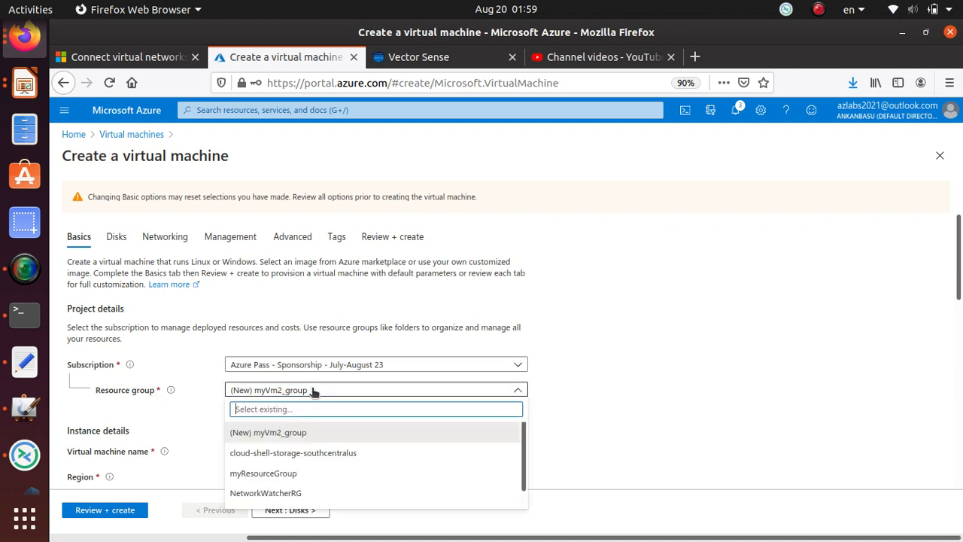
scroll(304, 432, down, 1)
click(305, 458)
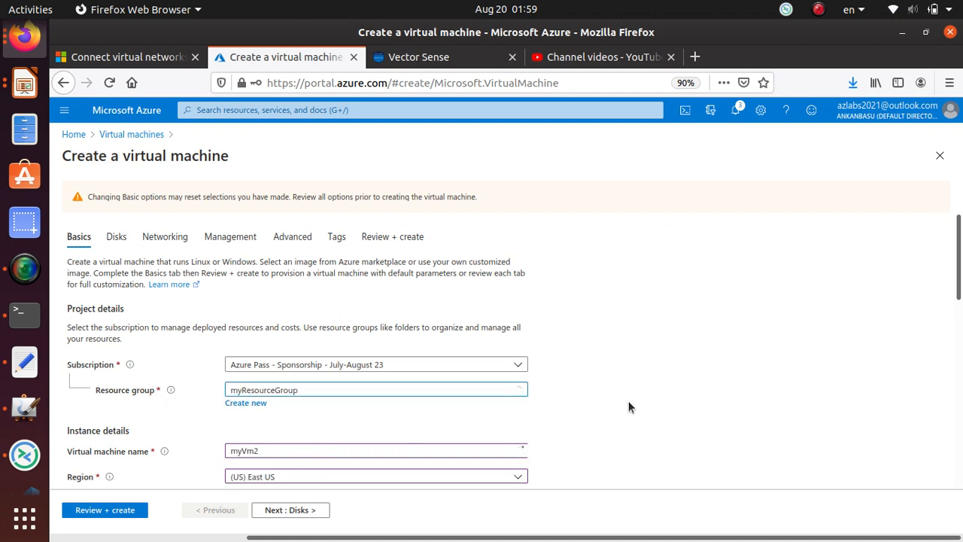
scroll(292, 388, down, 3)
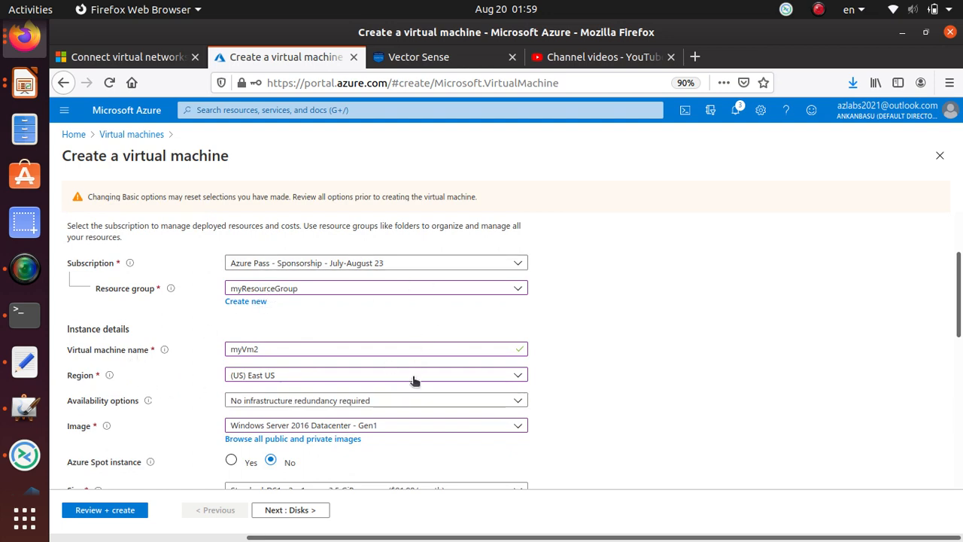
scroll(415, 382, down, 4)
scroll(368, 429, down, 7)
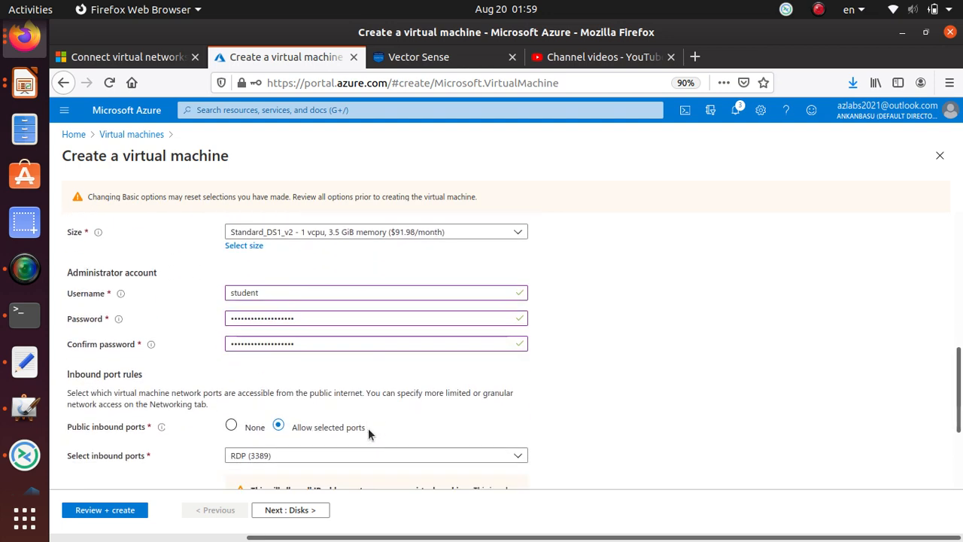
click(305, 507)
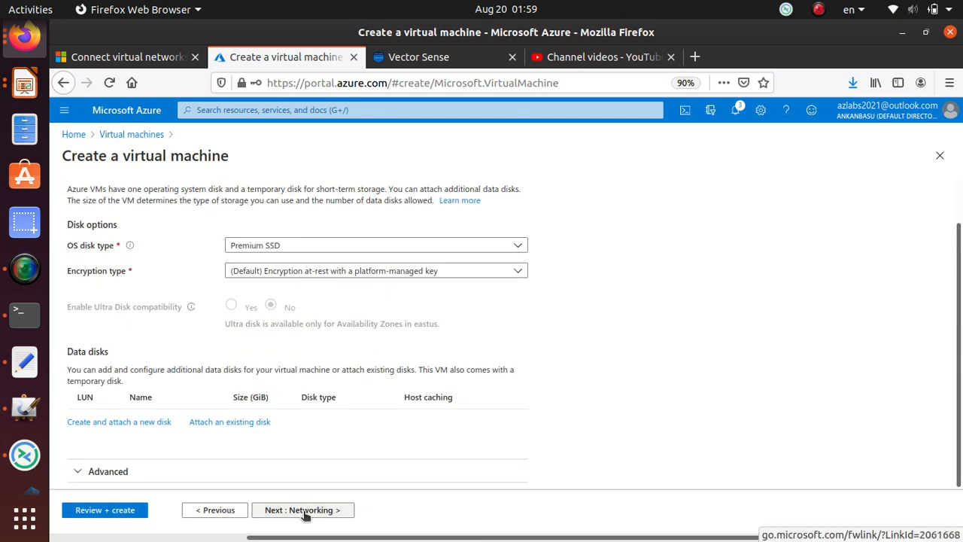
Choose myVirtualNetwork2 as the virtual network on the Networking settings.
click(332, 511)
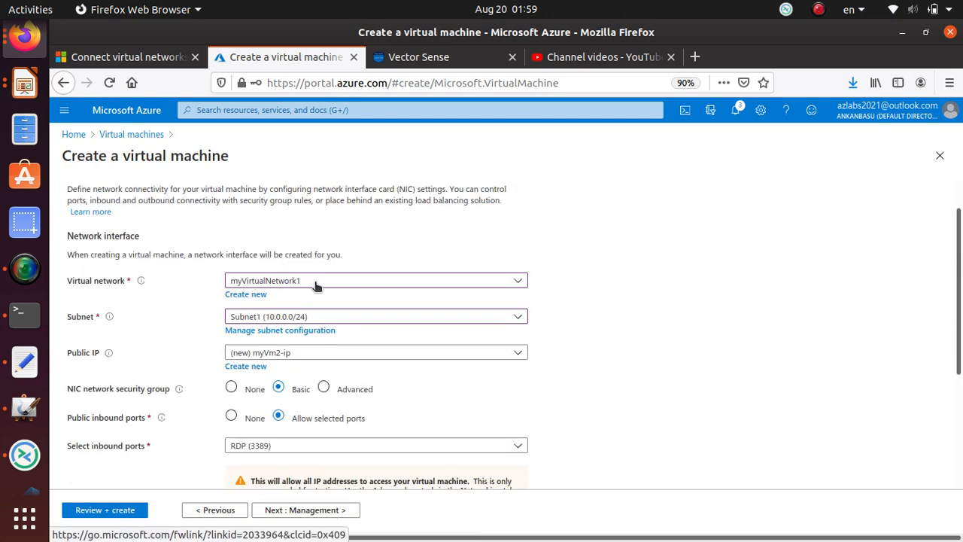
click(318, 282)
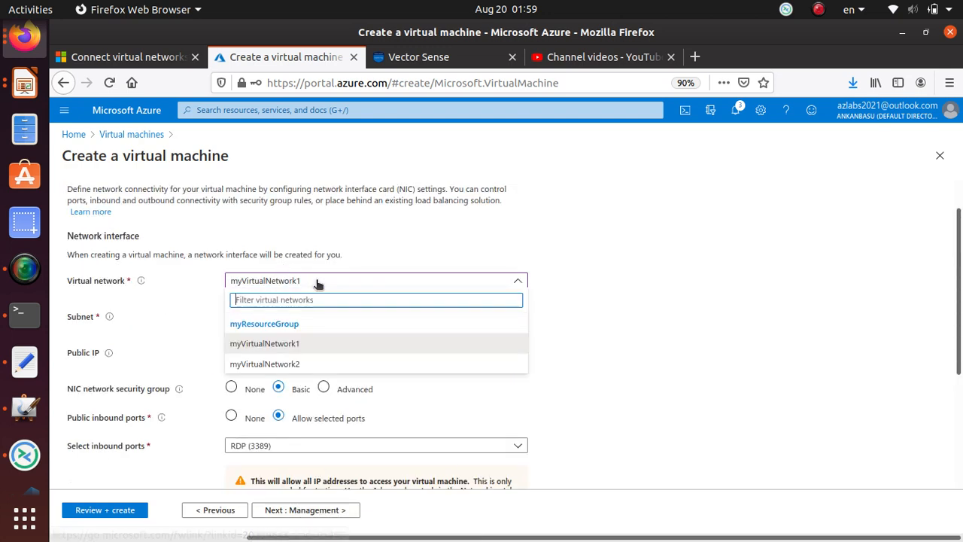
click(313, 364)
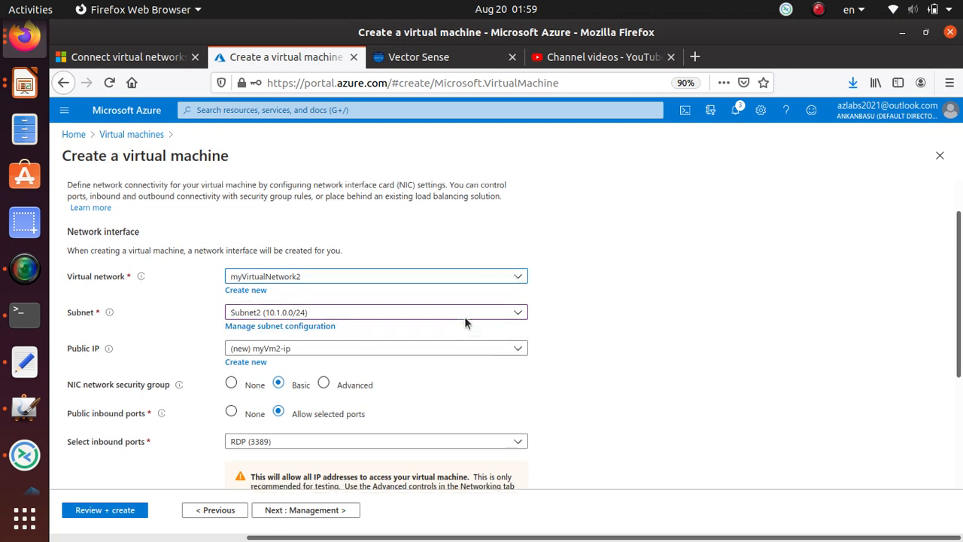
scroll(465, 320, down, 1)
scroll(313, 322, down, 4)
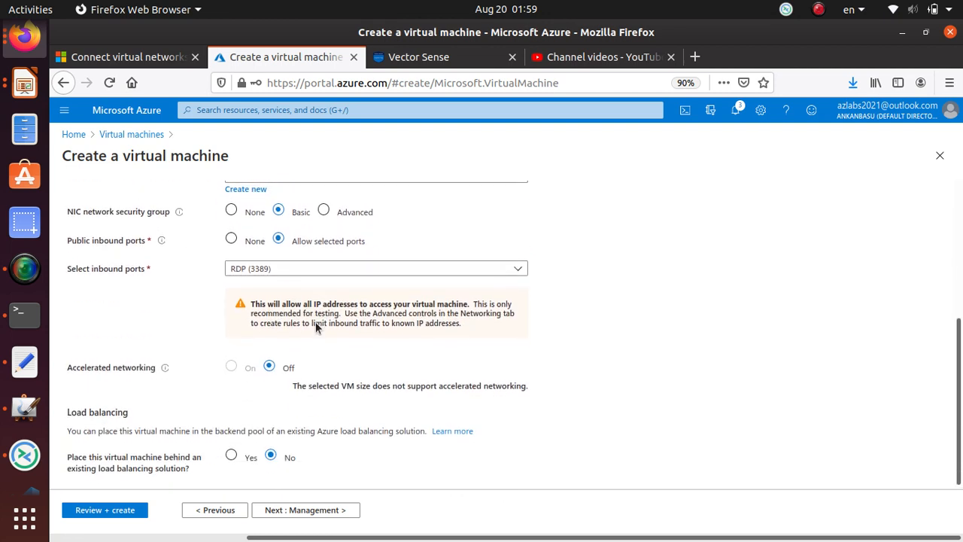
Advance past Management, Advanced and Tags to the Review + create summary.
click(315, 509)
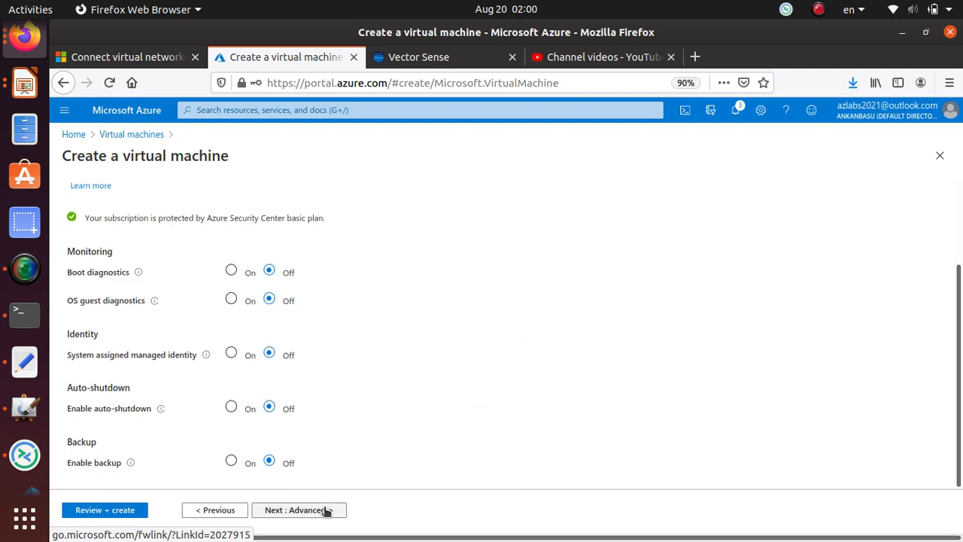
click(326, 511)
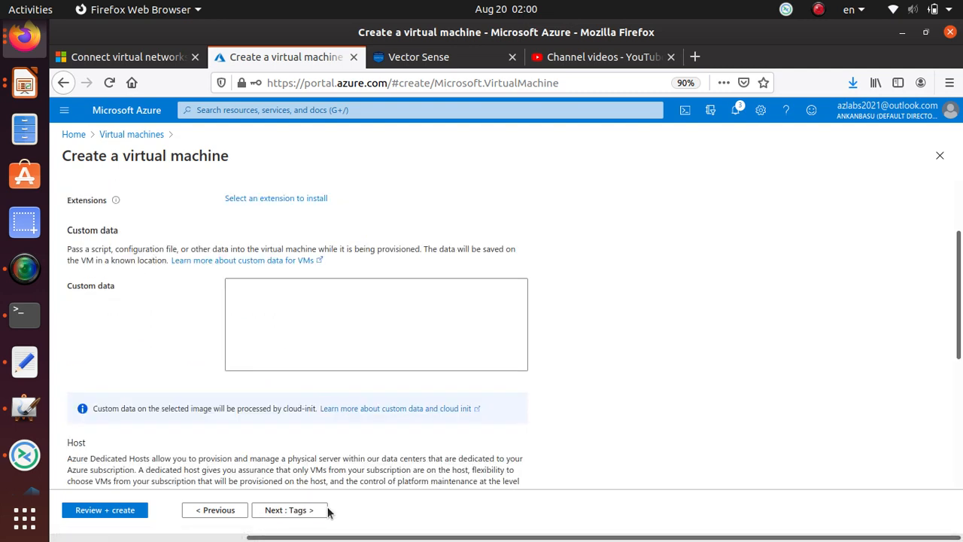
click(325, 518)
click(335, 515)
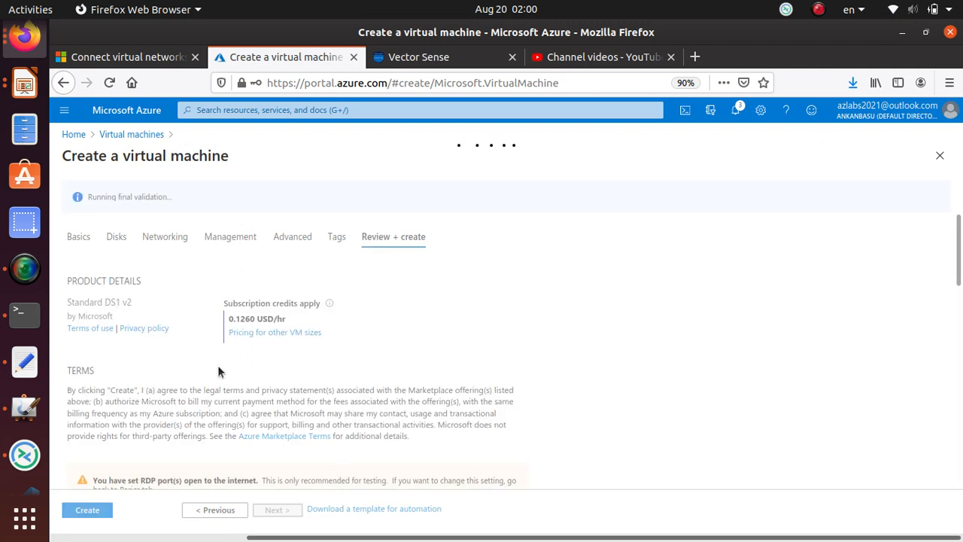
Highlight the VM name, myVirtualNetwork2 and the new public IP in the validated summary.
scroll(178, 377, down, 4)
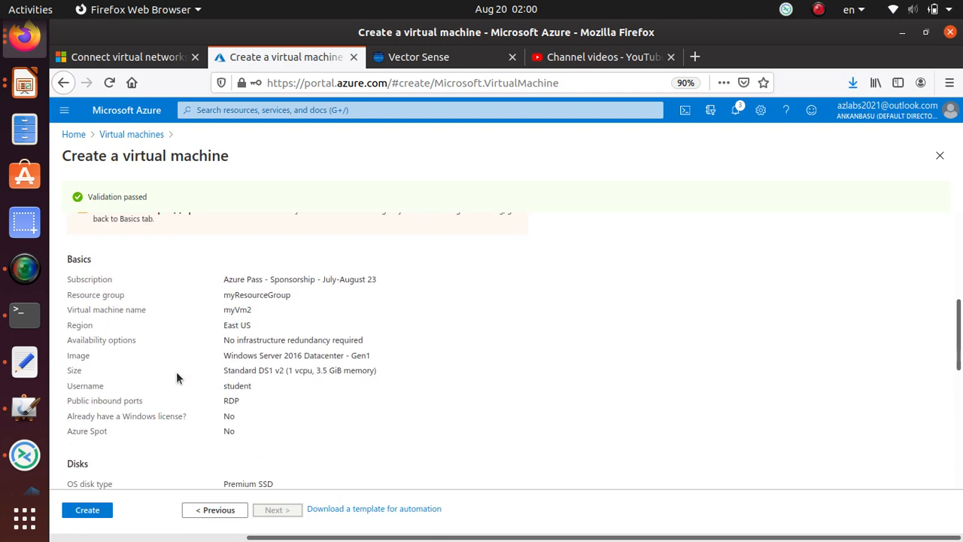
drag(70, 310, 255, 317)
scroll(226, 412, down, 3)
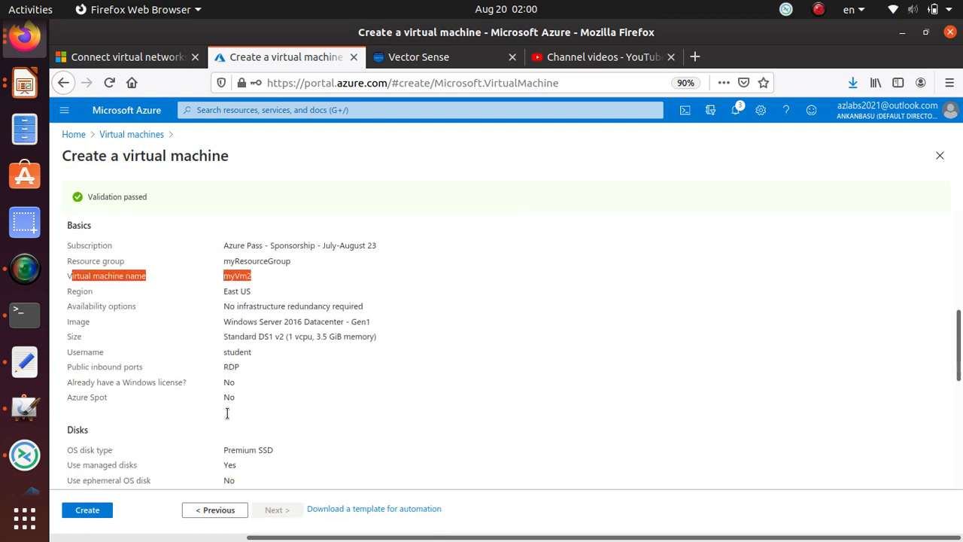
scroll(233, 329, down, 1)
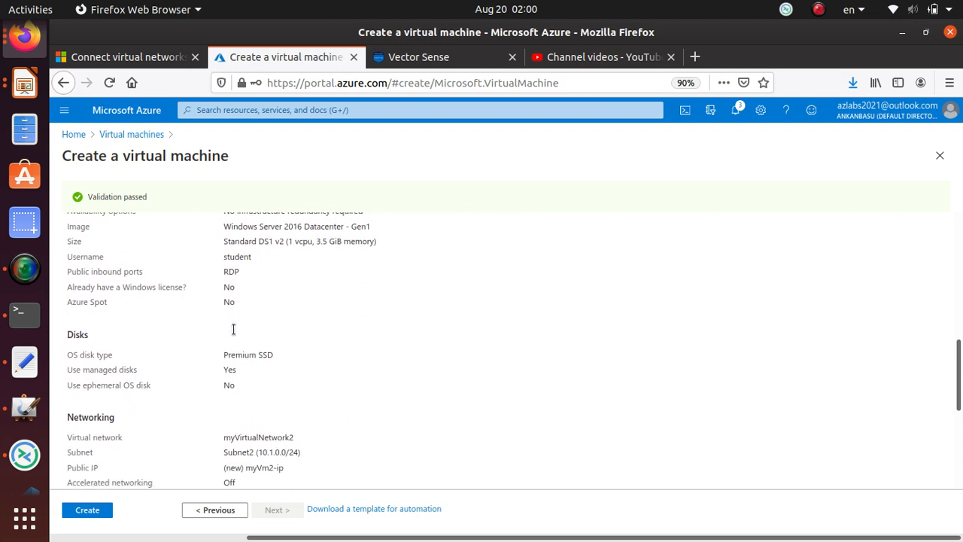
double_click(268, 431)
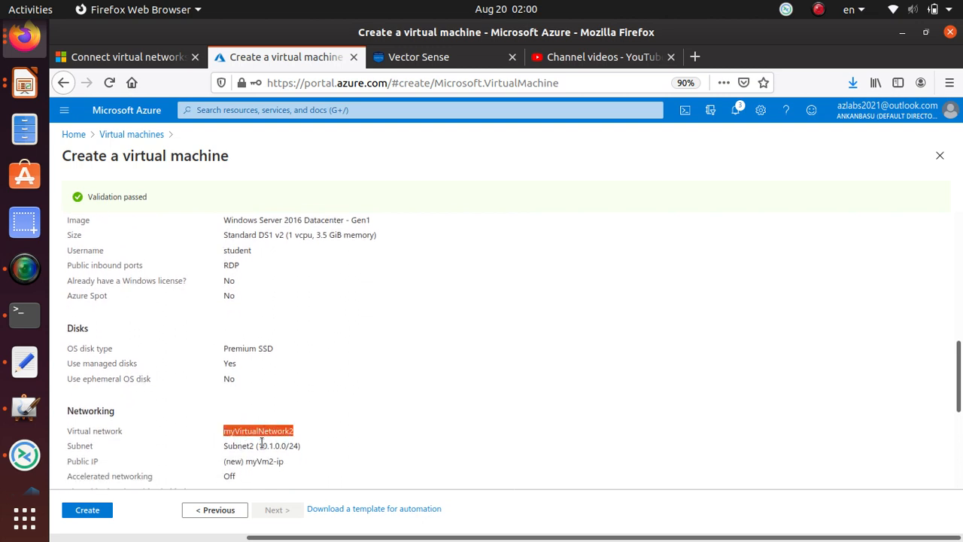
click(262, 444)
triple_click(264, 460)
Submit myVm2 for deployment with Create.
scroll(267, 456, down, 1)
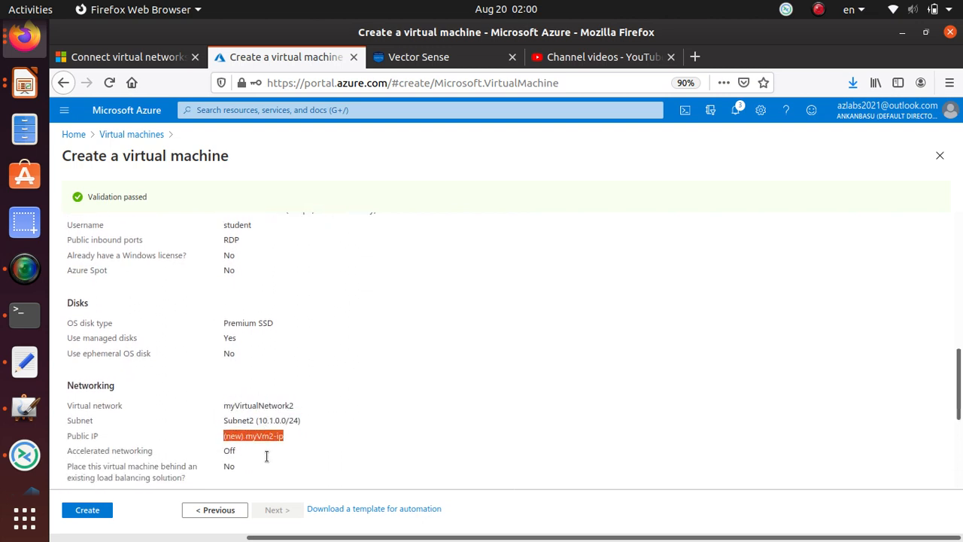
scroll(266, 454, down, 6)
click(85, 508)
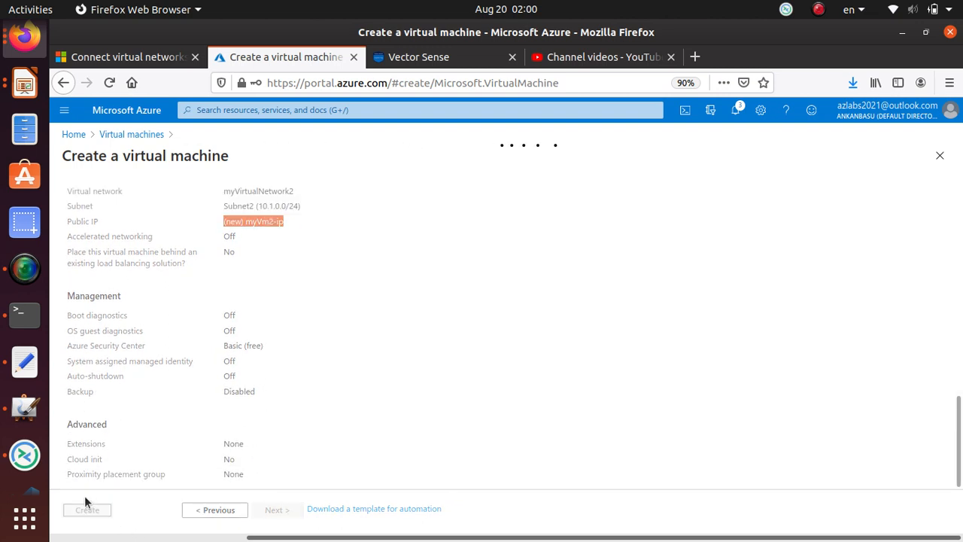
click(22, 412)
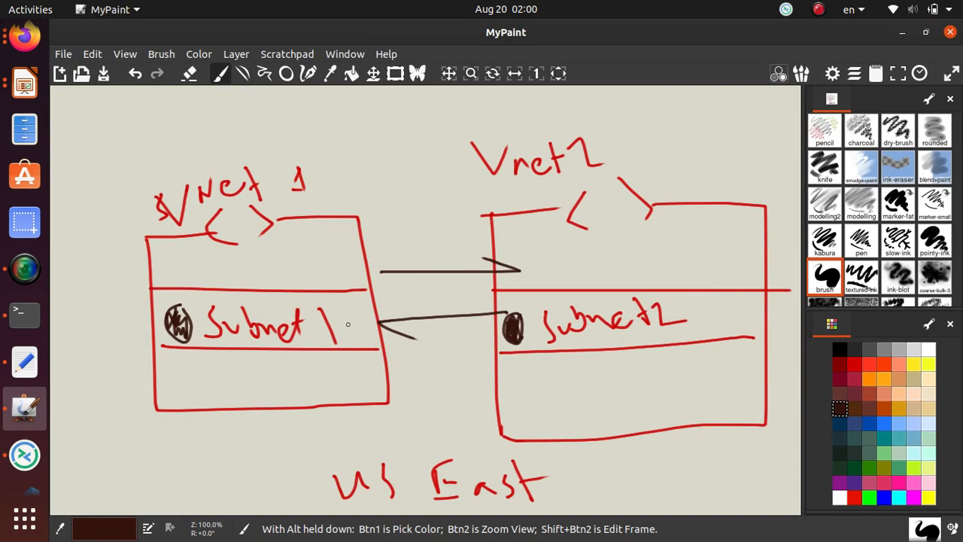
Write vm1 beside Subnet 1 and circle vm2 and vm1 in orange.
drag(92, 336, 110, 317)
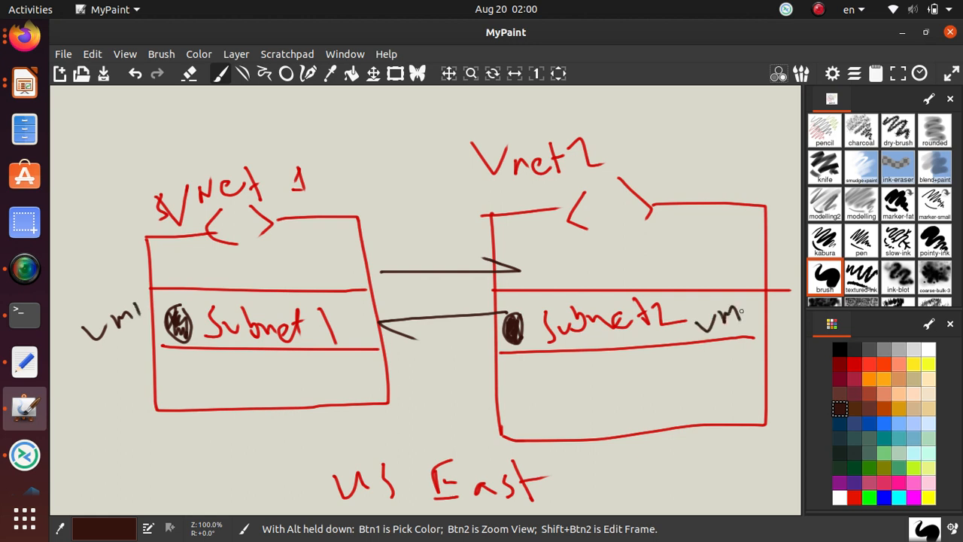
click(870, 378)
mouse_move(747, 302)
mouse_down()
mouse_move(715, 291)
mouse_move(689, 331)
mouse_move(759, 301)
mouse_up()
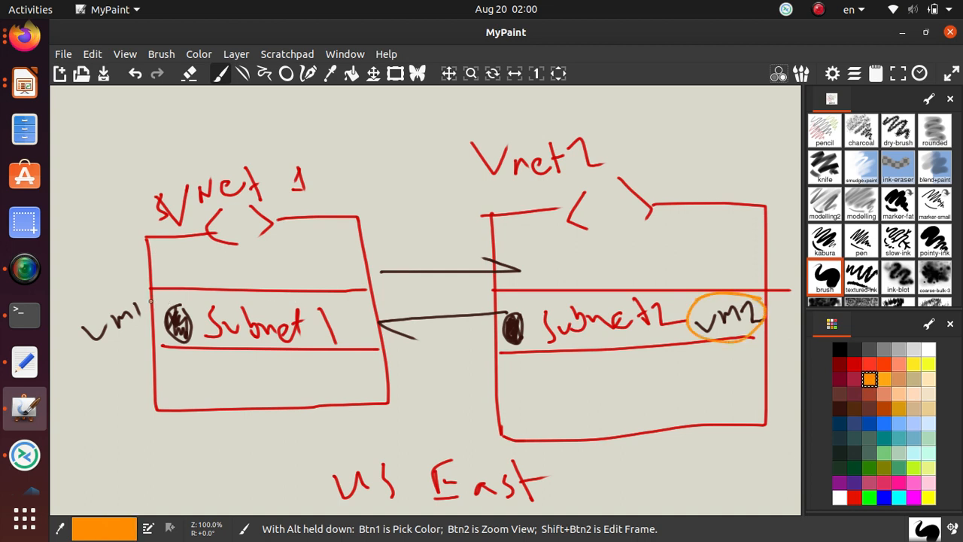
mouse_move(150, 301)
mouse_down()
mouse_move(71, 310)
mouse_move(157, 316)
mouse_move(140, 298)
mouse_up()
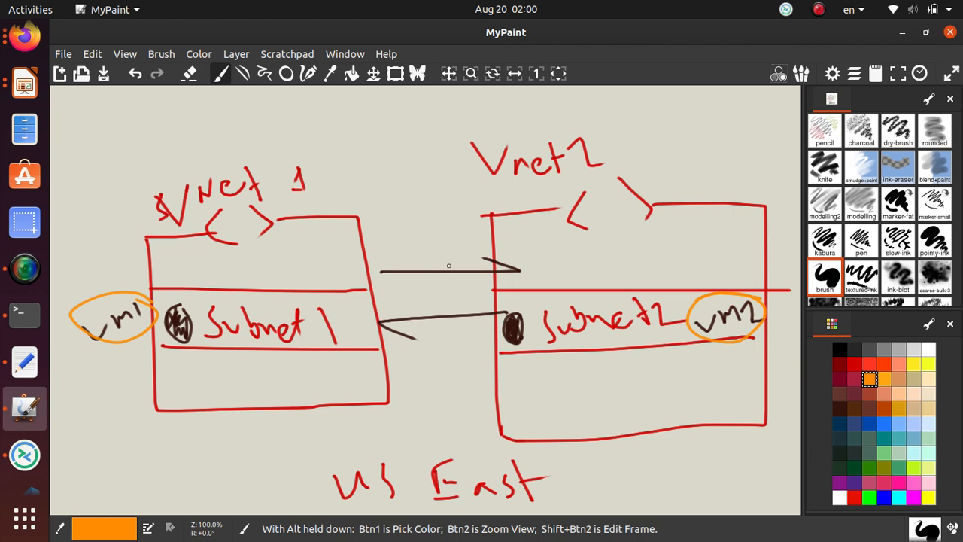
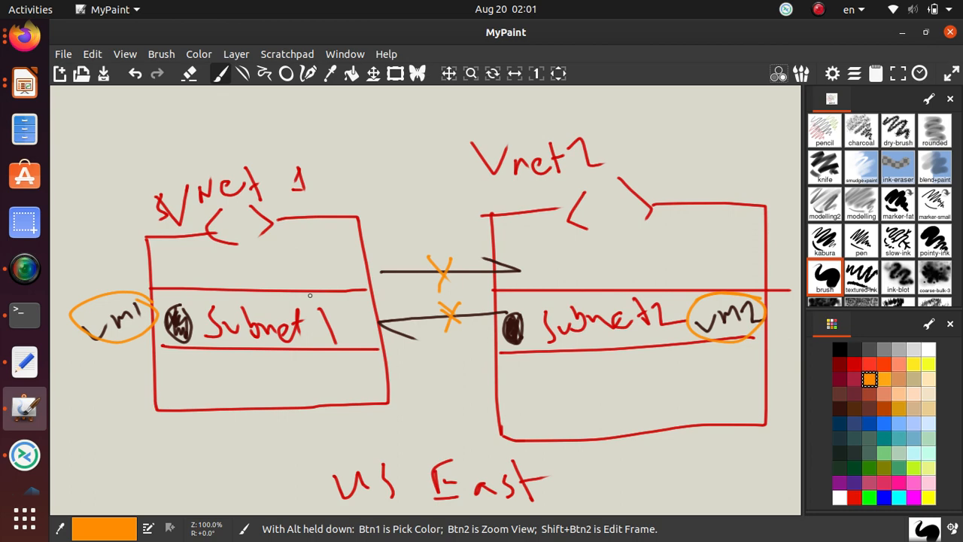
Switch from MyPaint to the 'Connect virtual networks' tutorial in Firefox, at 'Create the second VM'.
key(alt+Tab)
click(127, 61)
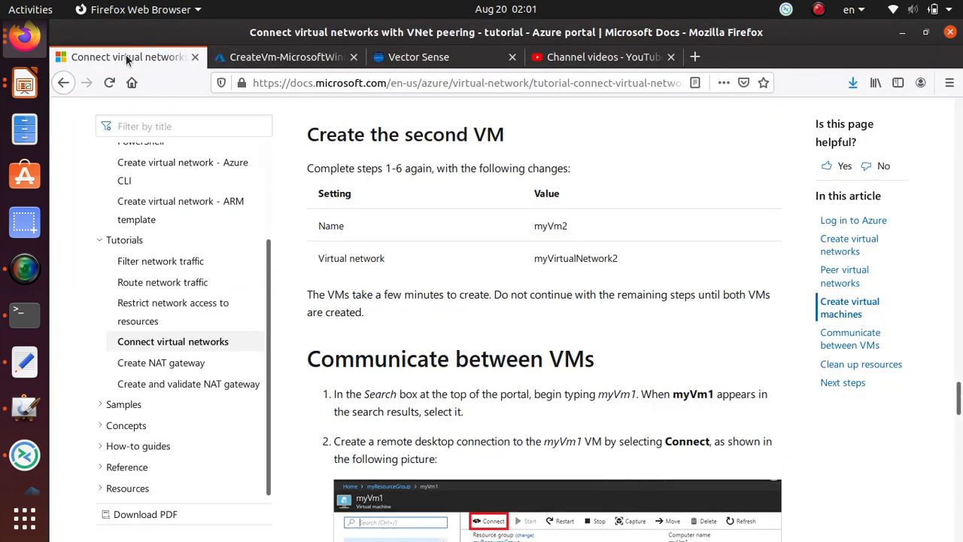
Copy the step 6 New-NetFirewallRule ICMP command, then return to the myVm2 deployment in Azure.
scroll(445, 360, down, 10)
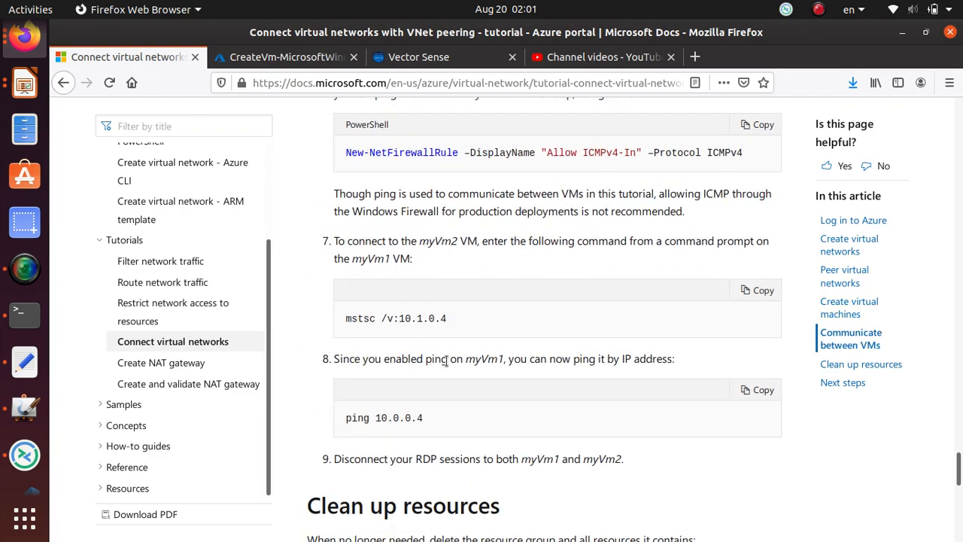
scroll(459, 359, up, 4)
click(766, 290)
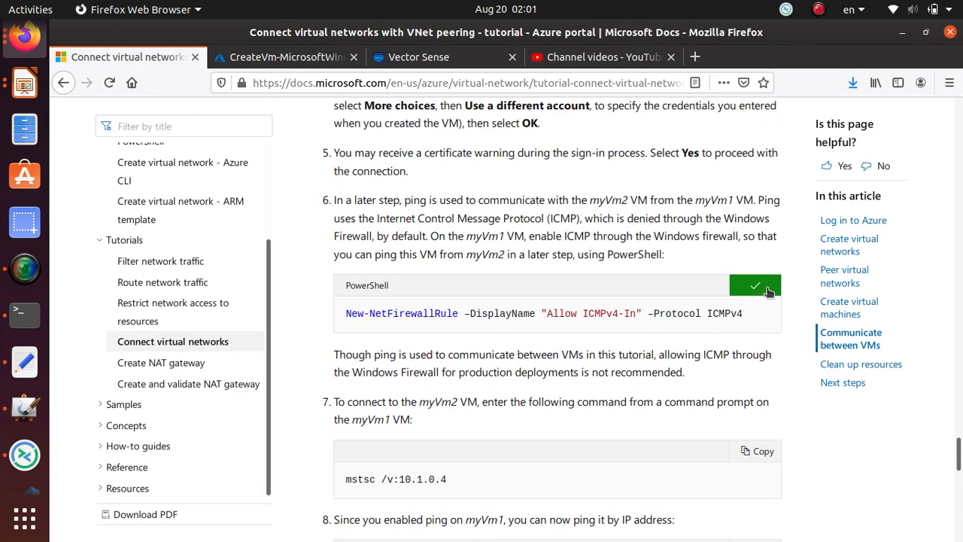
scroll(418, 319, up, 2)
scroll(419, 319, down, 3)
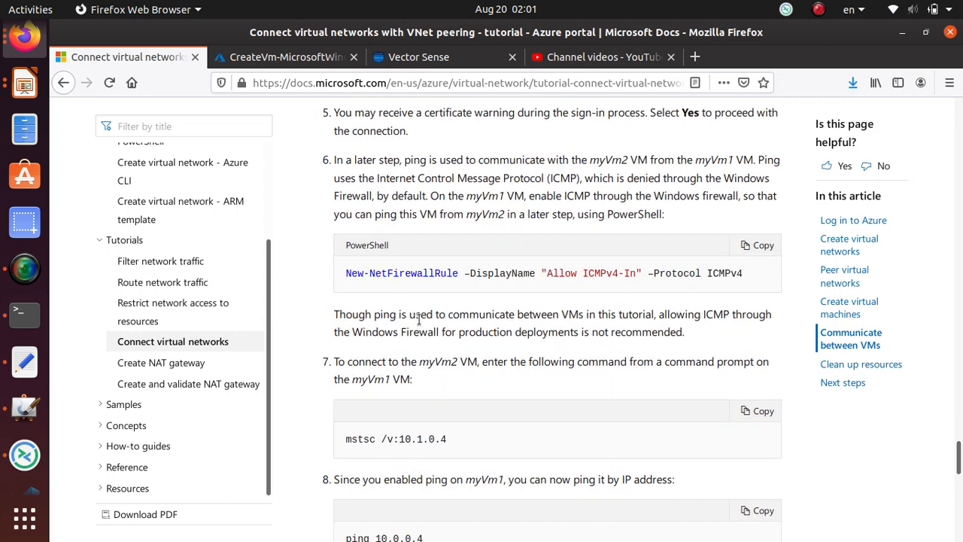
click(283, 58)
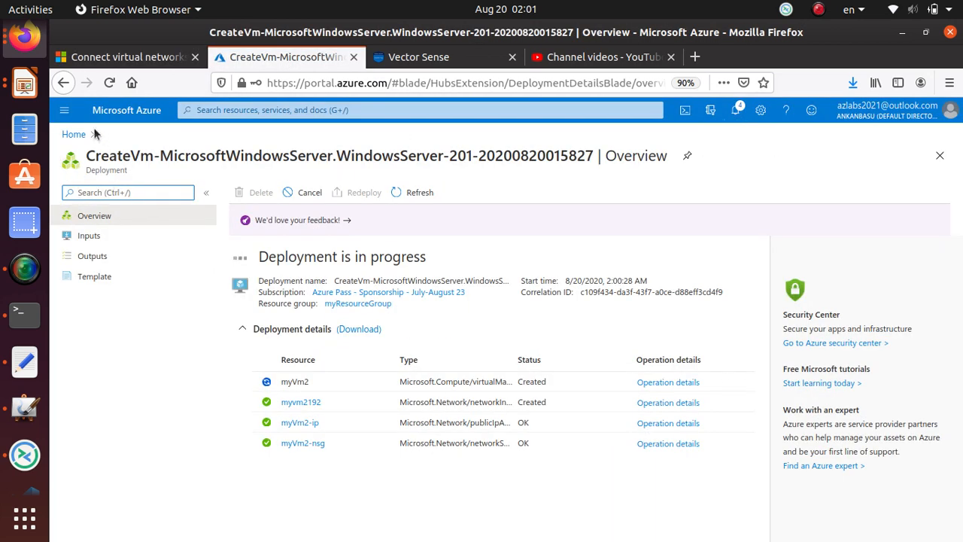
Open myVm1 from myResourceGroup, copy its public IP 52.142.62.102, and show its Connect options.
click(381, 304)
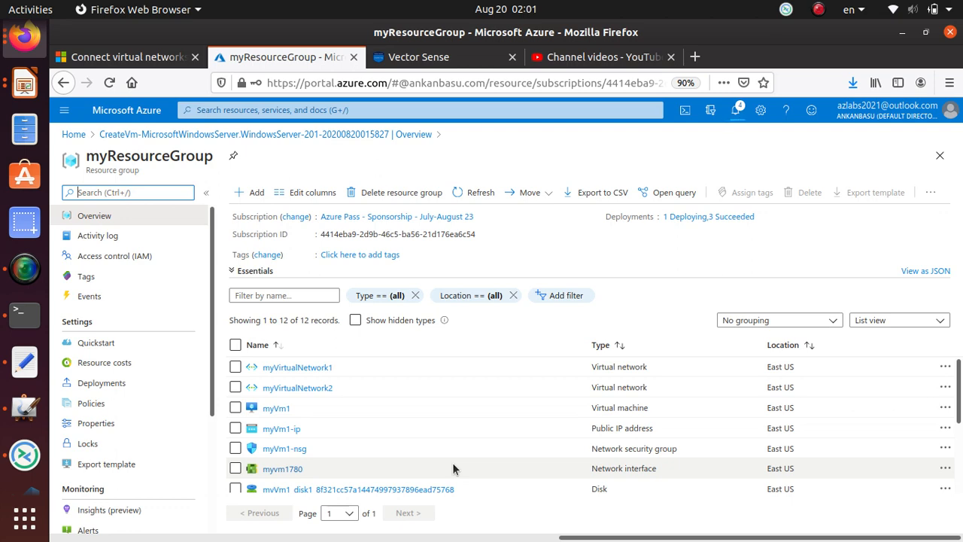
click(276, 408)
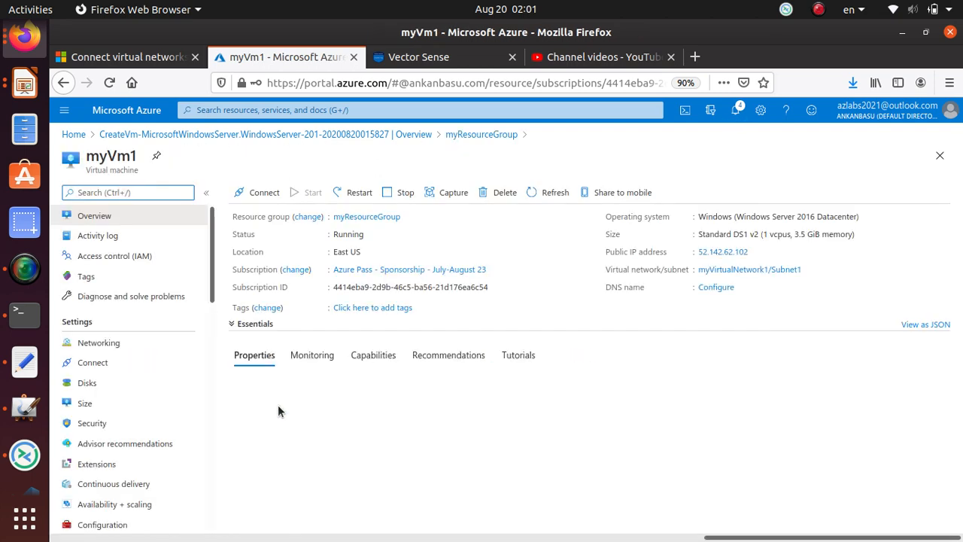
click(749, 253)
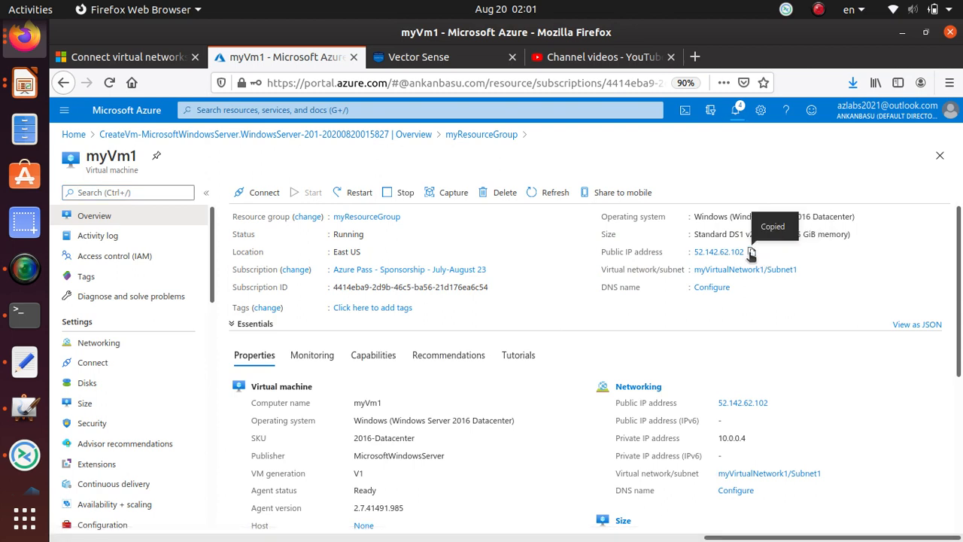
click(260, 197)
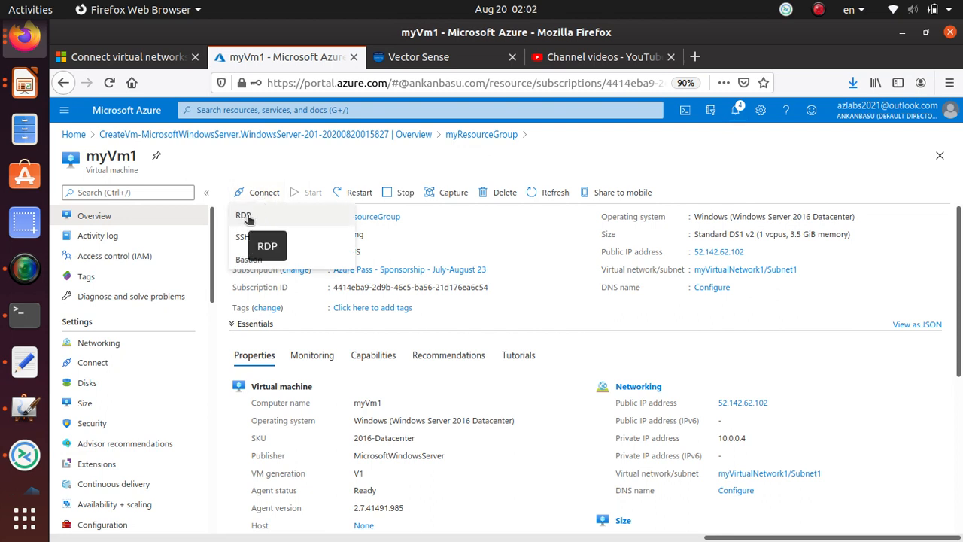
Connect Remmina to 52.142.62.102 by pasting the address, and accept the VM's certificate.
click(26, 427)
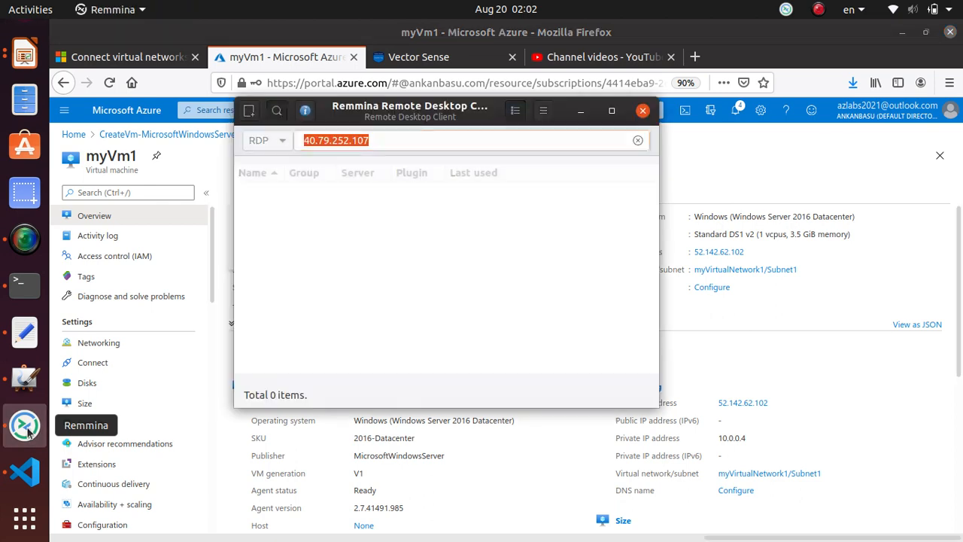
drag(394, 136, 258, 135)
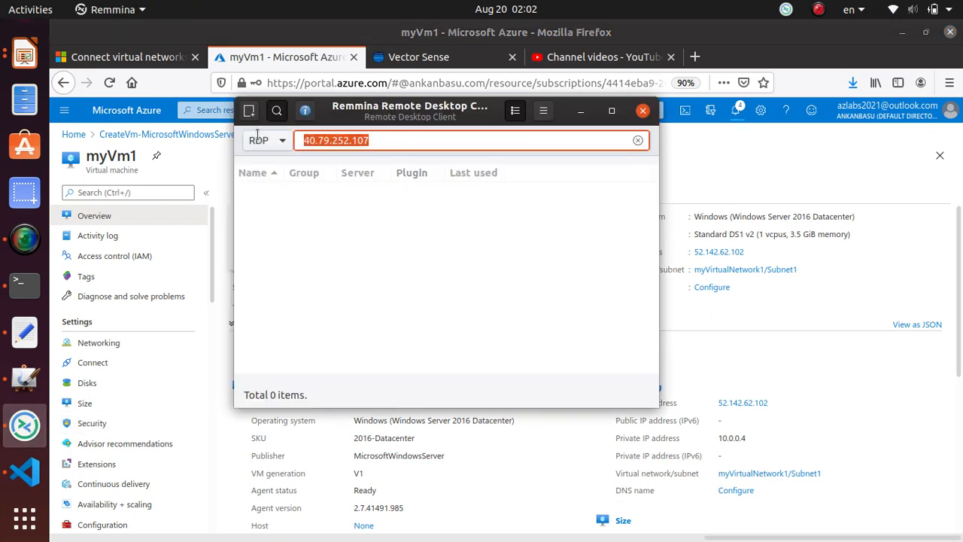
key(ctrl+v)
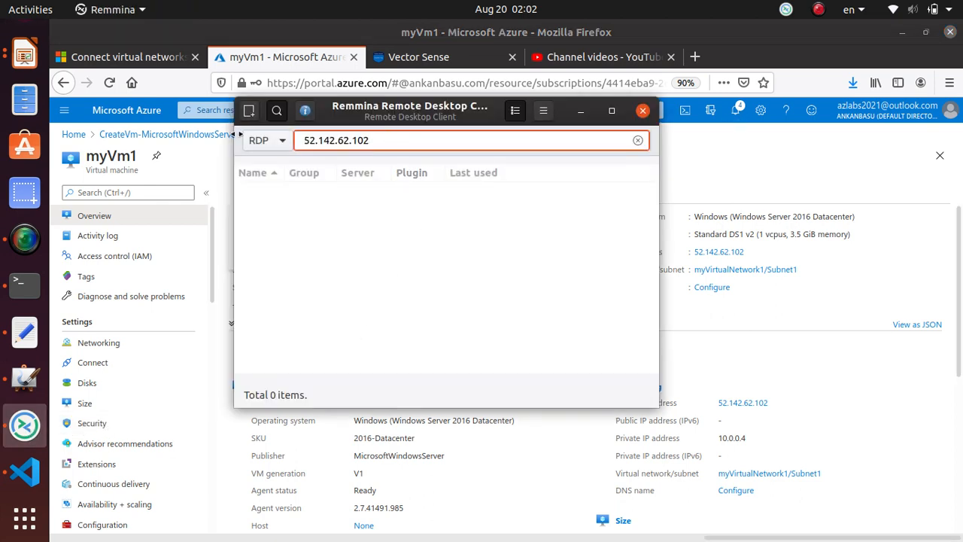
key(Return)
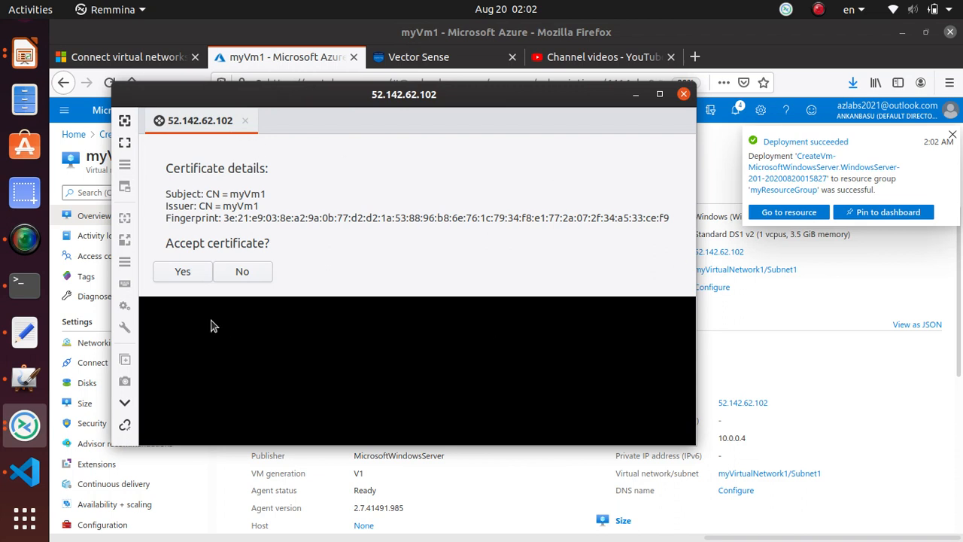
click(188, 276)
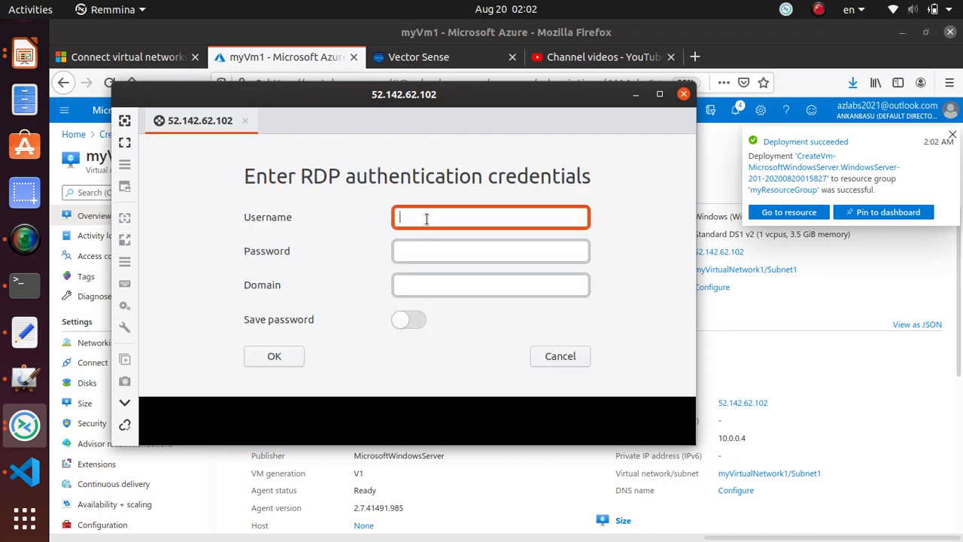
Sign in to myVm1 with the VM account credentials, then return to the Azure portal.
text(student)
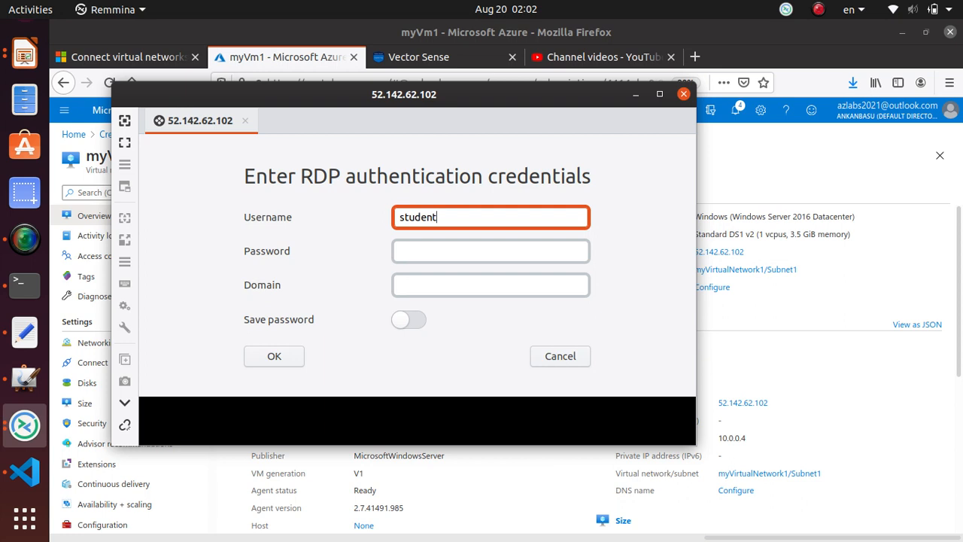
key(Tab)
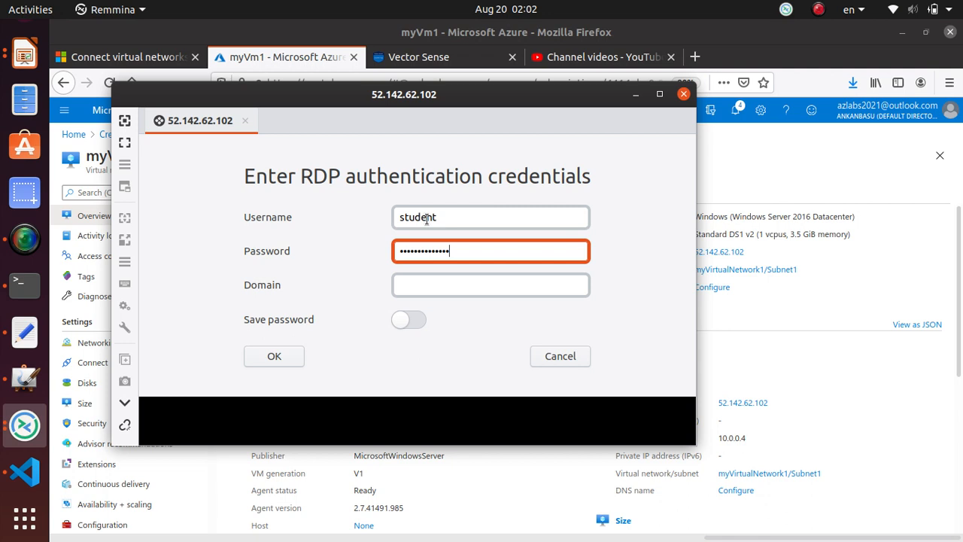
key(Return)
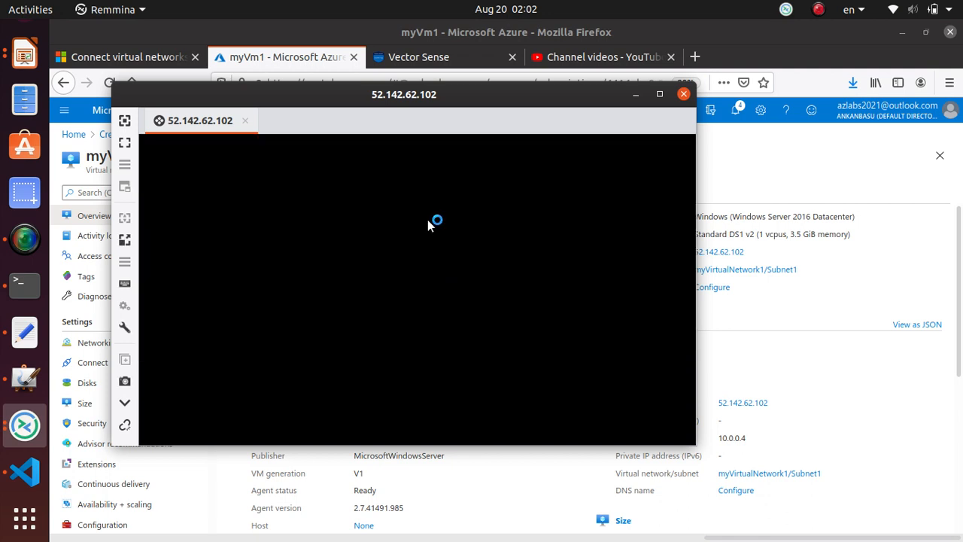
click(853, 184)
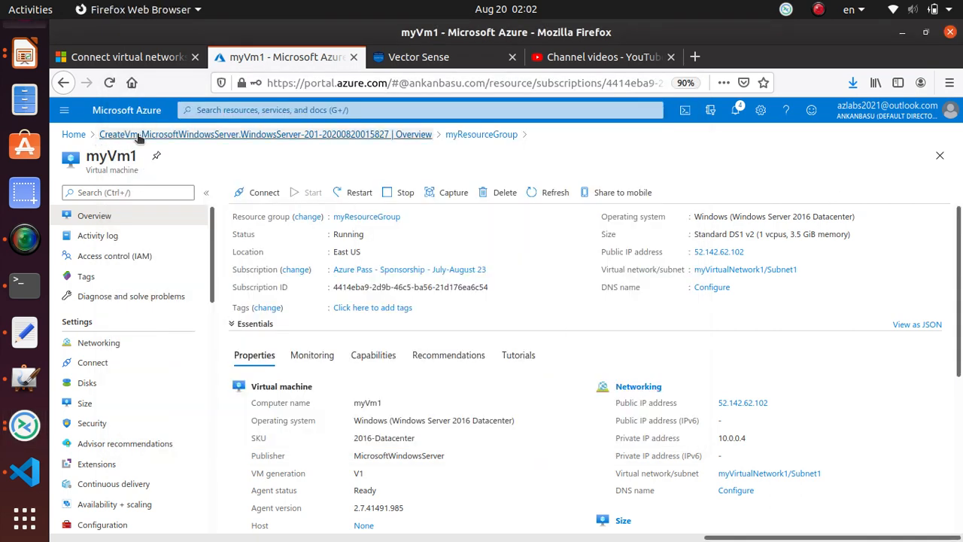
Open myVm2 from the Virtual machines list and copy its public IP 20.185.61.99.
click(67, 134)
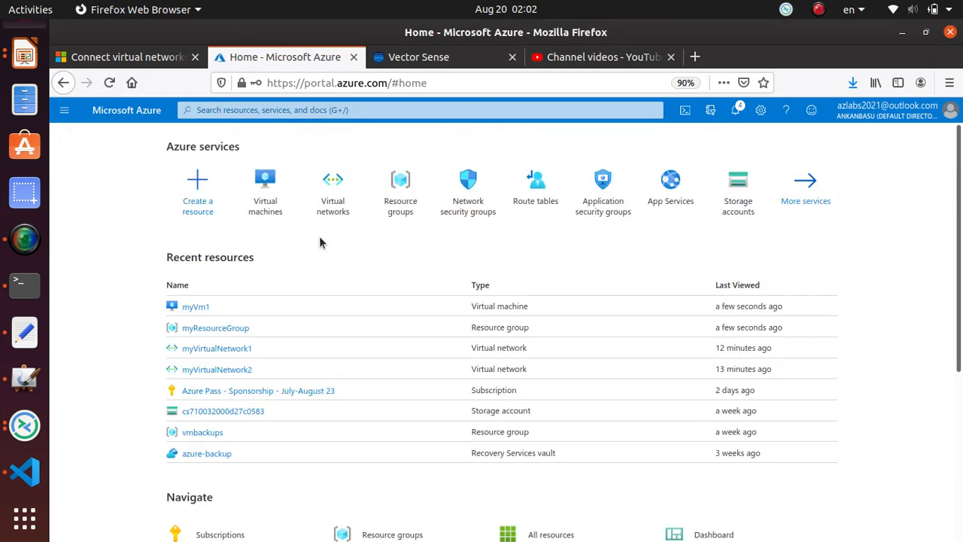
click(272, 203)
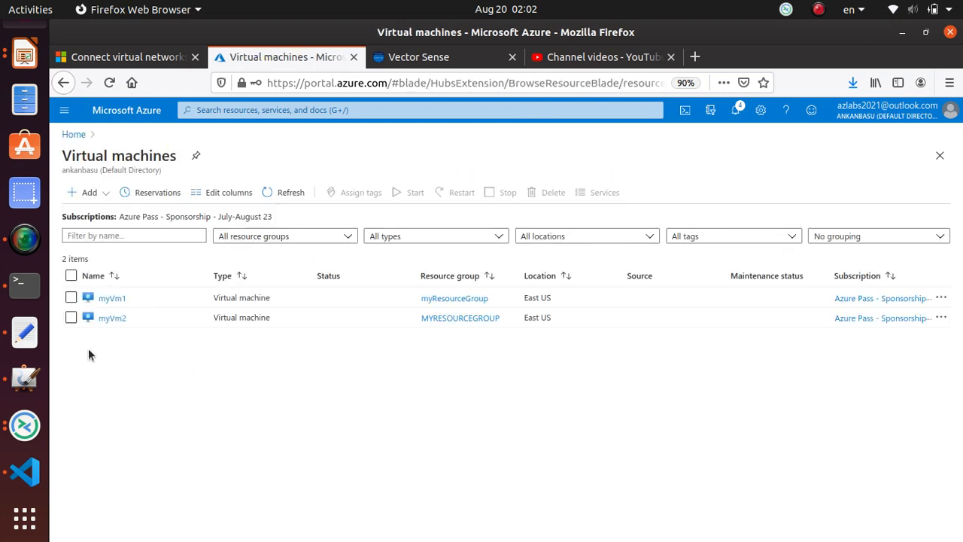
click(121, 318)
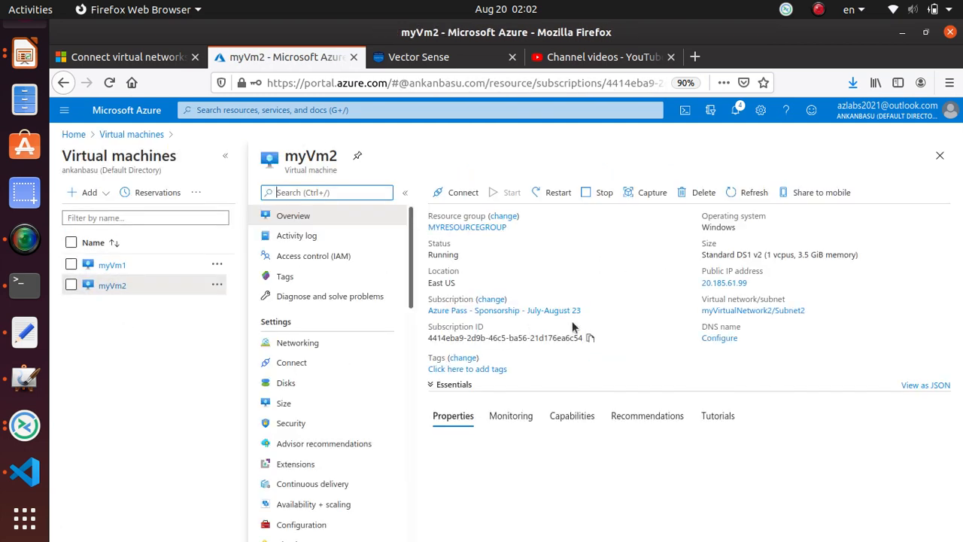
click(749, 284)
click(749, 283)
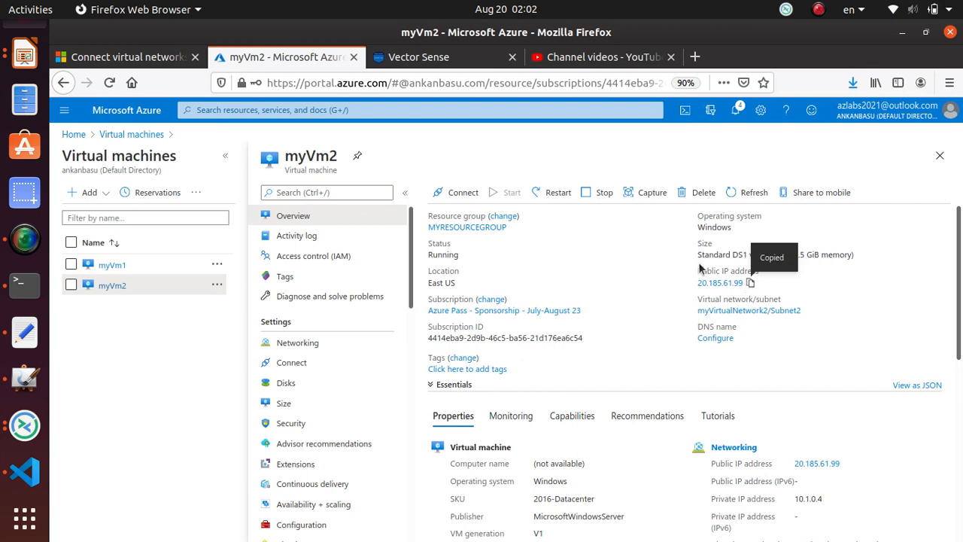
click(25, 426)
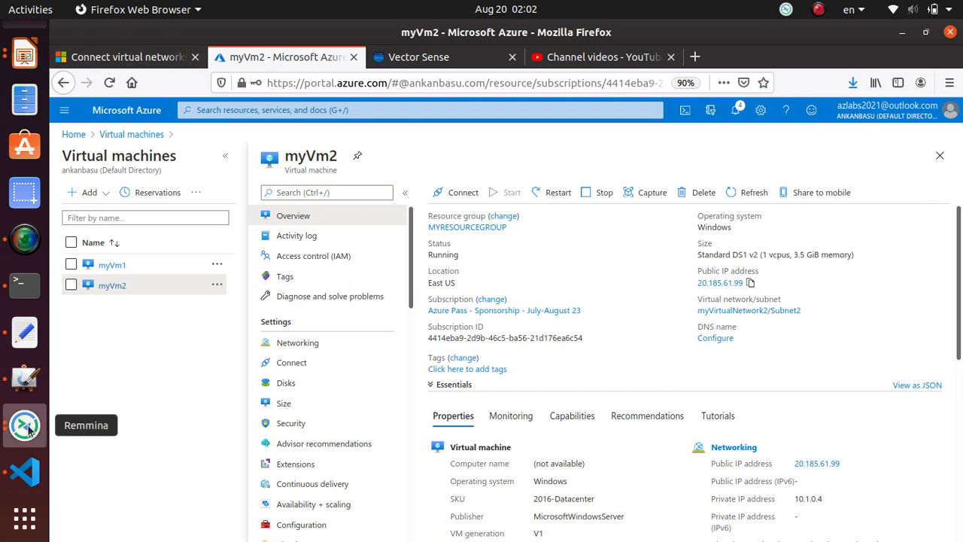
Open a new Remmina connection to 20.185.61.99 and trust its certificate.
right_click(25, 427)
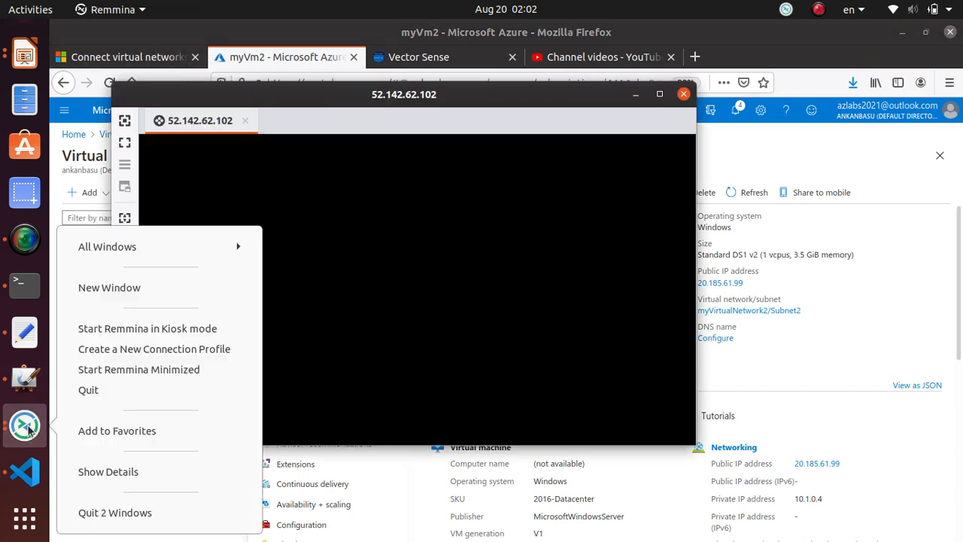
click(132, 291)
key(ctrl+v)
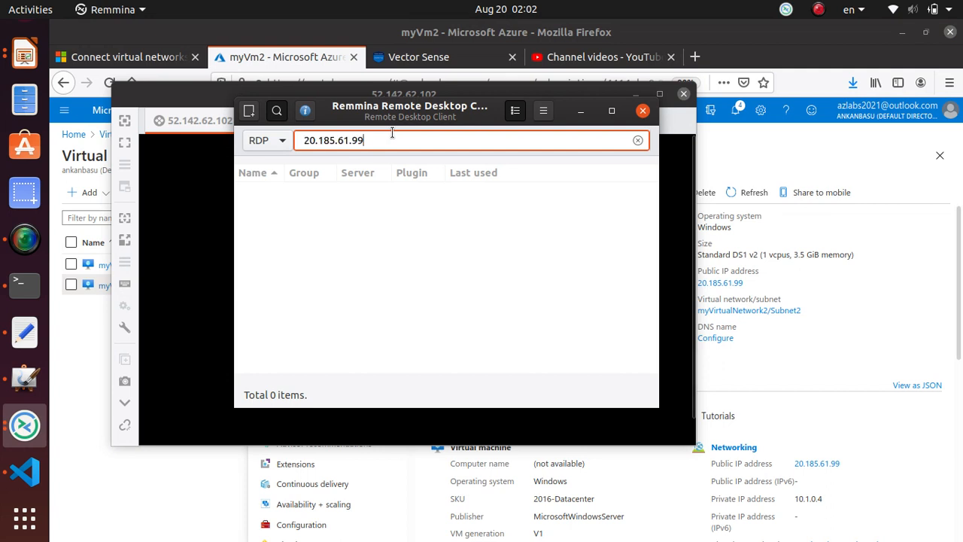
key(Return)
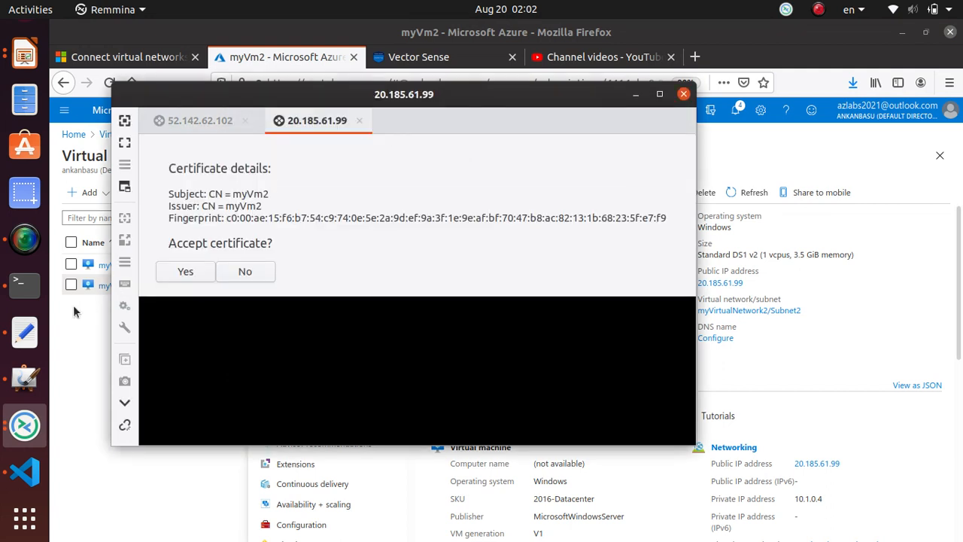
click(200, 271)
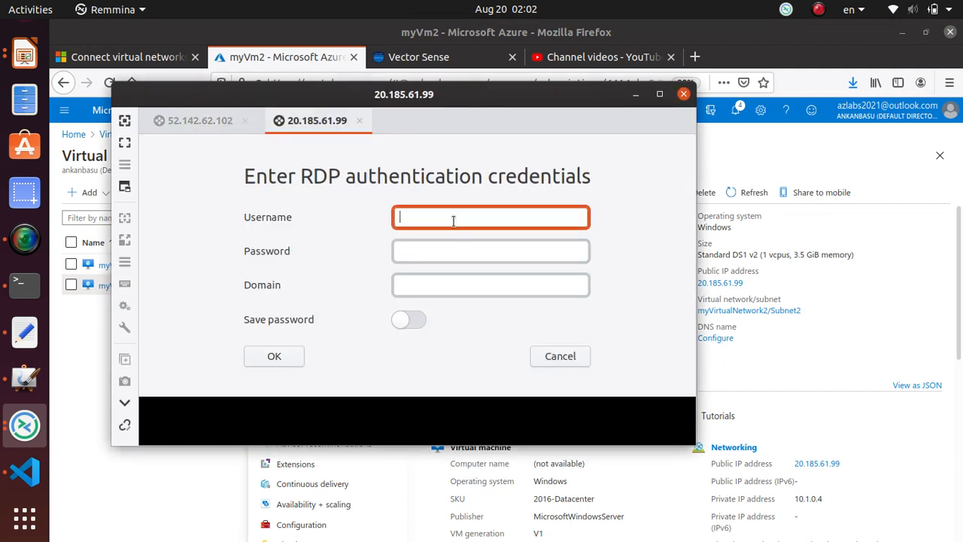
Sign in to myVm2 with the VM account credentials, then switch back to the 52.142.62.102 session.
text(student)
key(Tab)
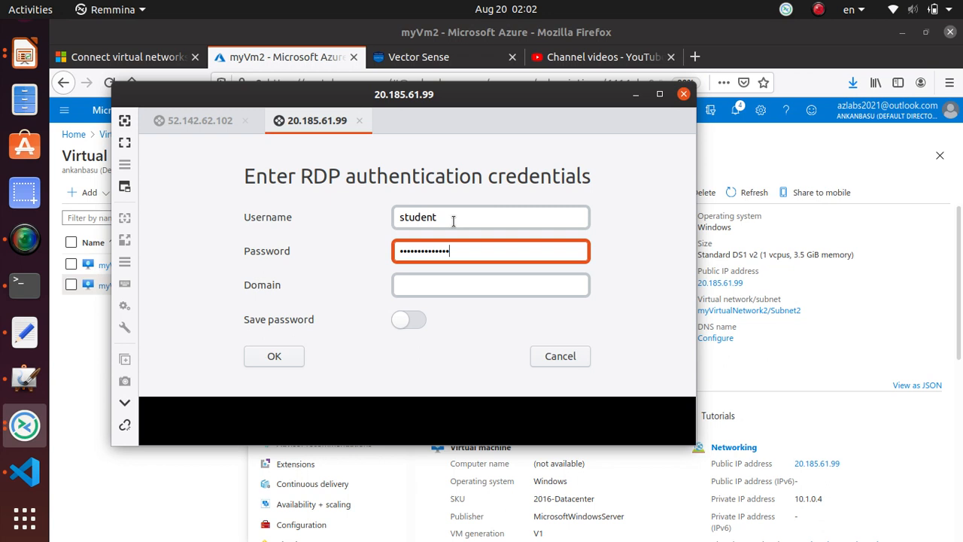
text(••••)
key(Return)
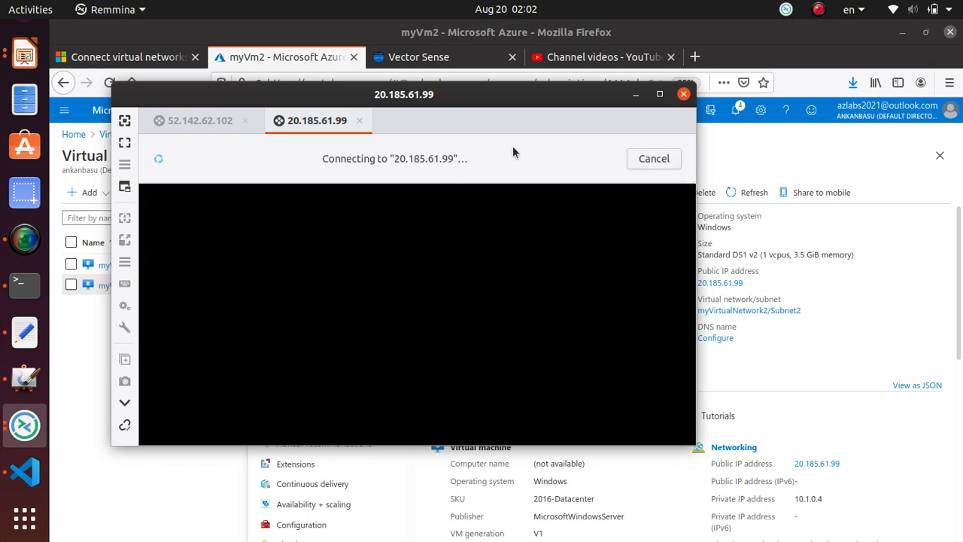
click(190, 125)
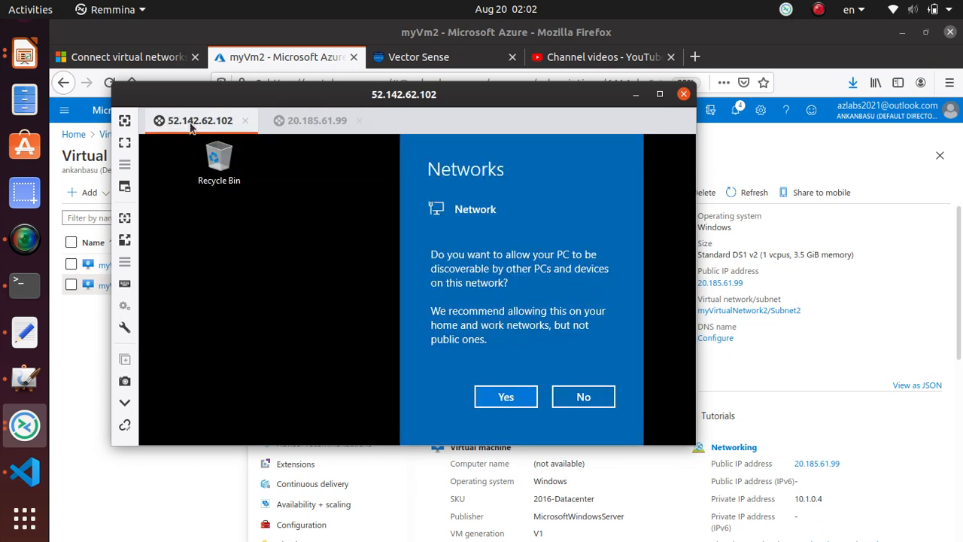
Allow network discovery, maximize the session, and launch PowerShell on myVm1.
click(532, 404)
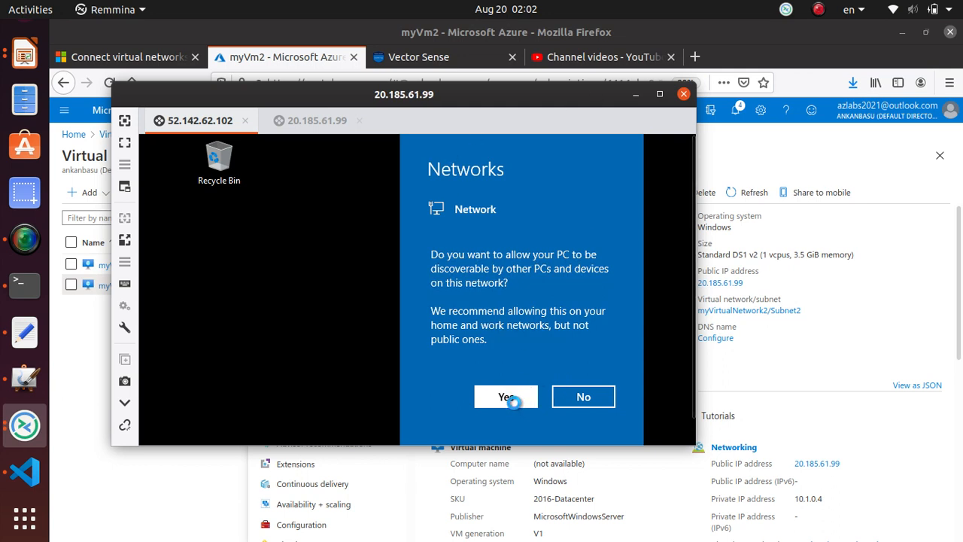
click(660, 94)
click(344, 461)
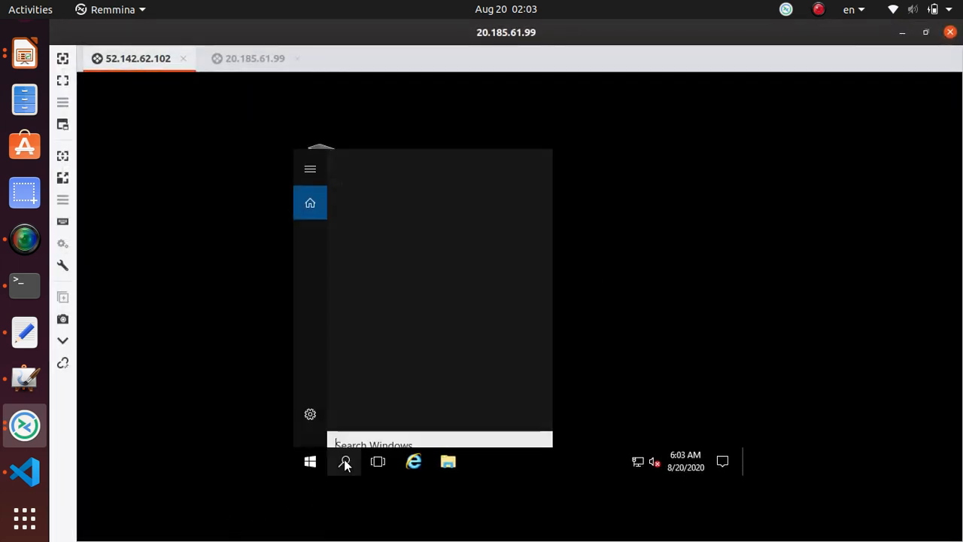
text(p)
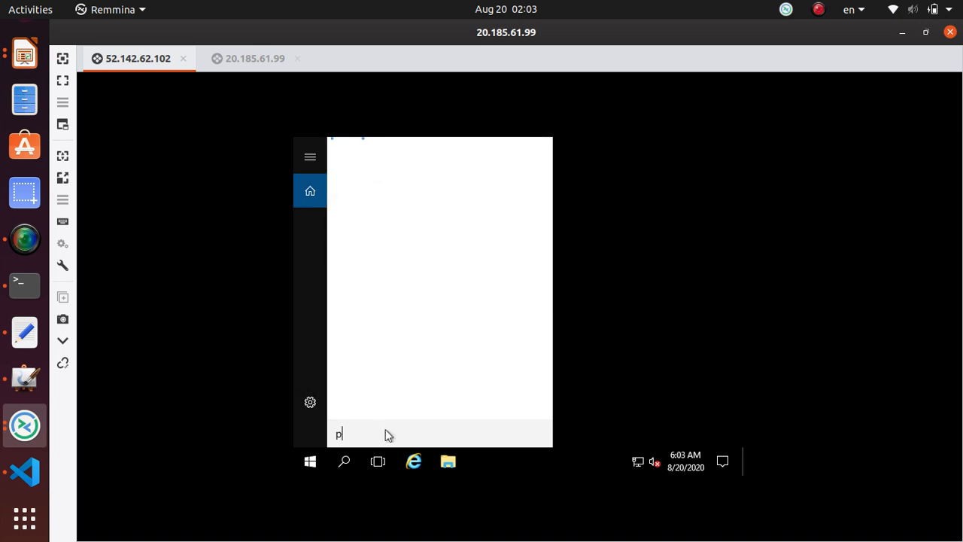
text(owershell)
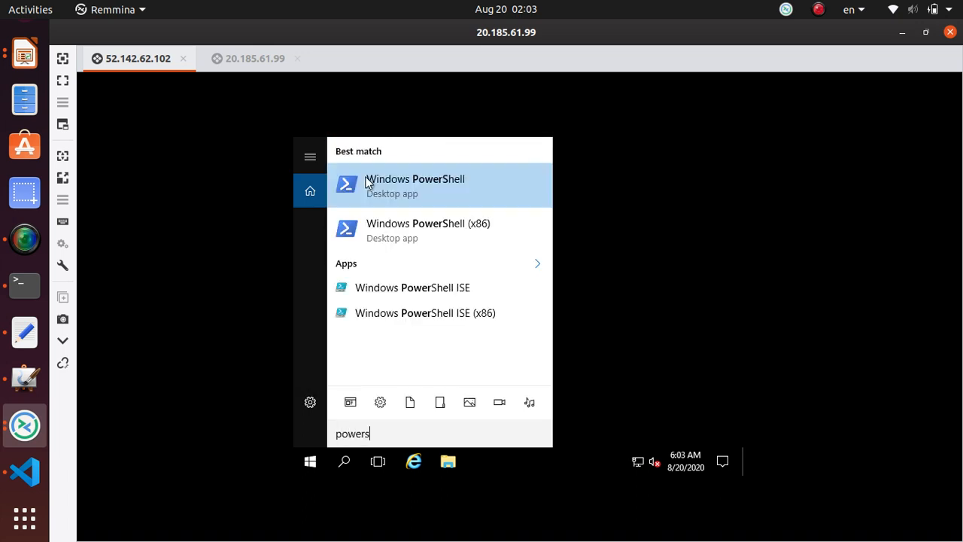
click(403, 192)
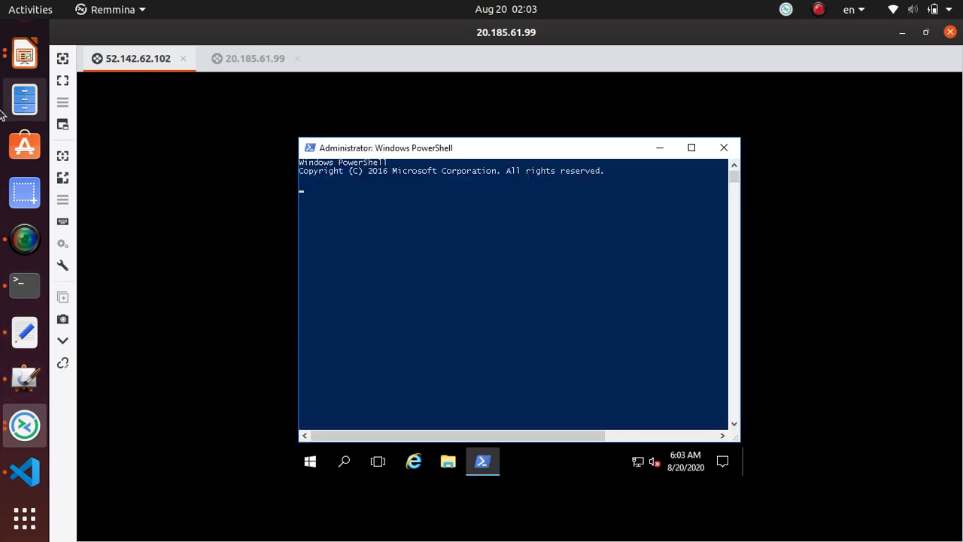
Copy the New-NetFirewallRule "Allow ICMPv4-In" command from the tutorial and paste it into myVm1's PowerShell.
click(25, 43)
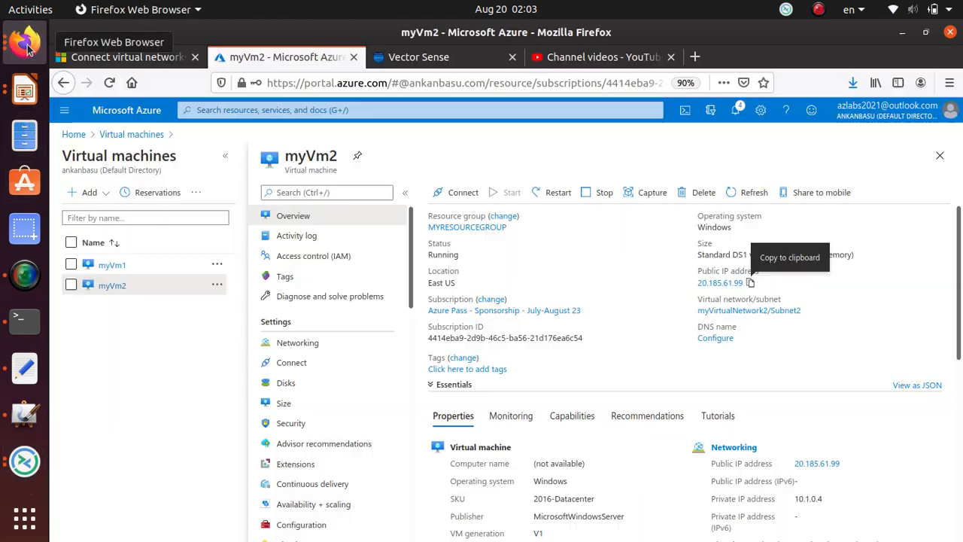
click(91, 58)
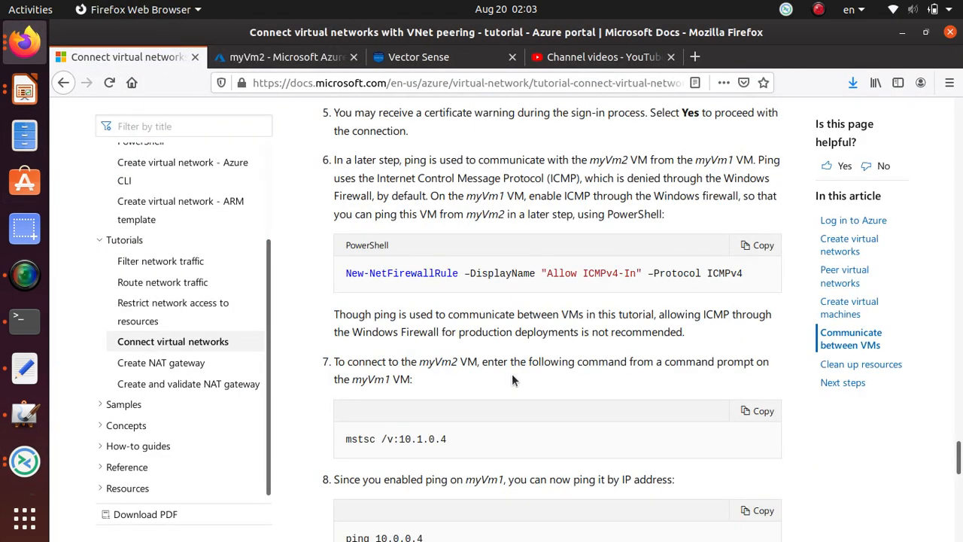
triple_click(454, 273)
right_click(454, 273)
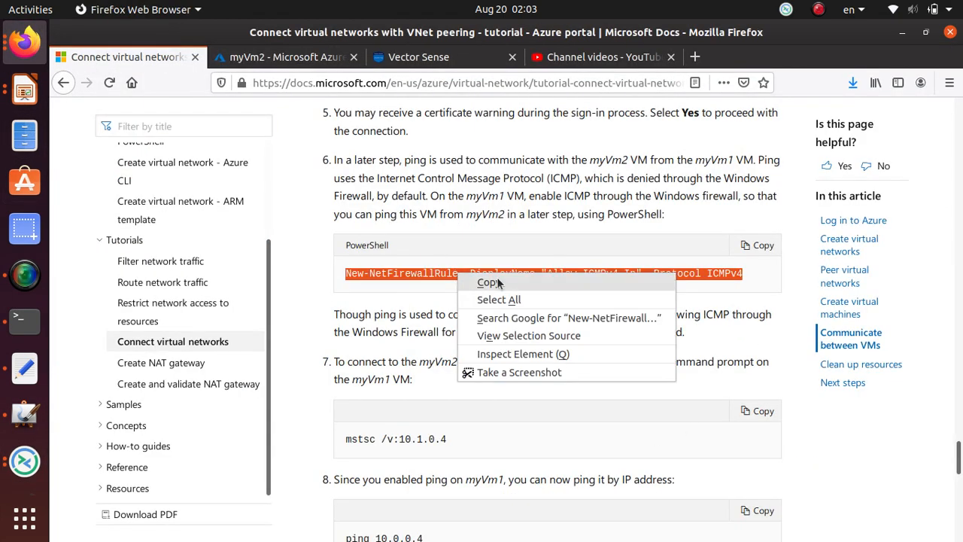
click(500, 283)
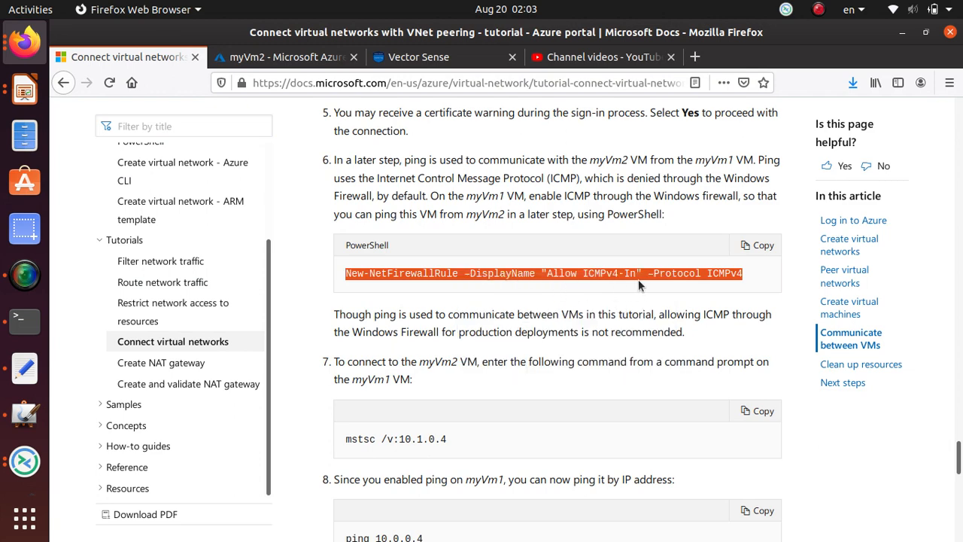
key(alt+Tab)
right_click(459, 218)
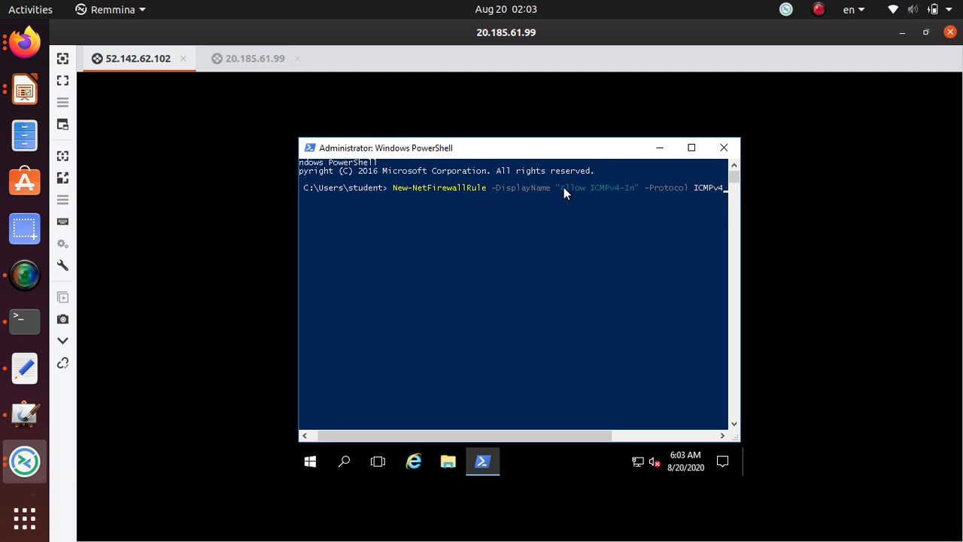
drag(564, 188, 643, 189)
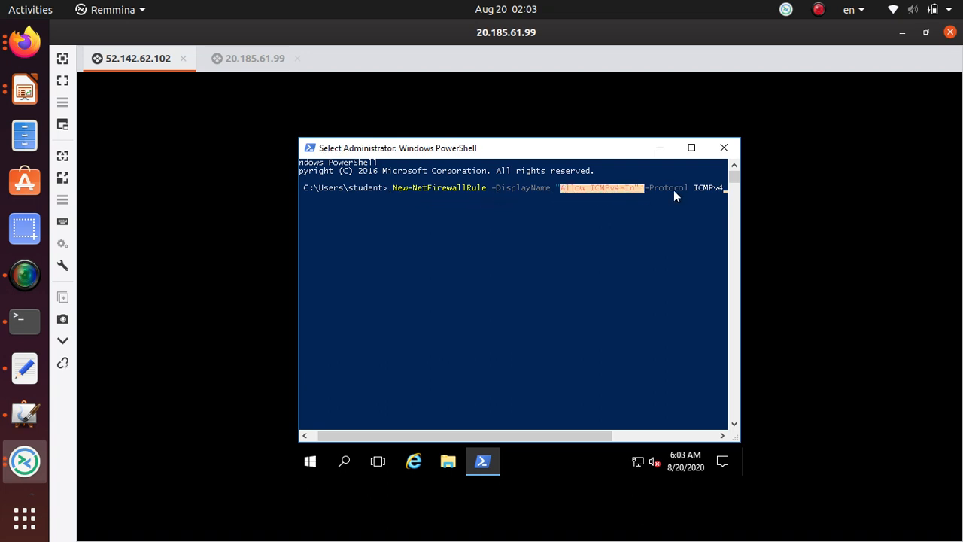
right_click(686, 298)
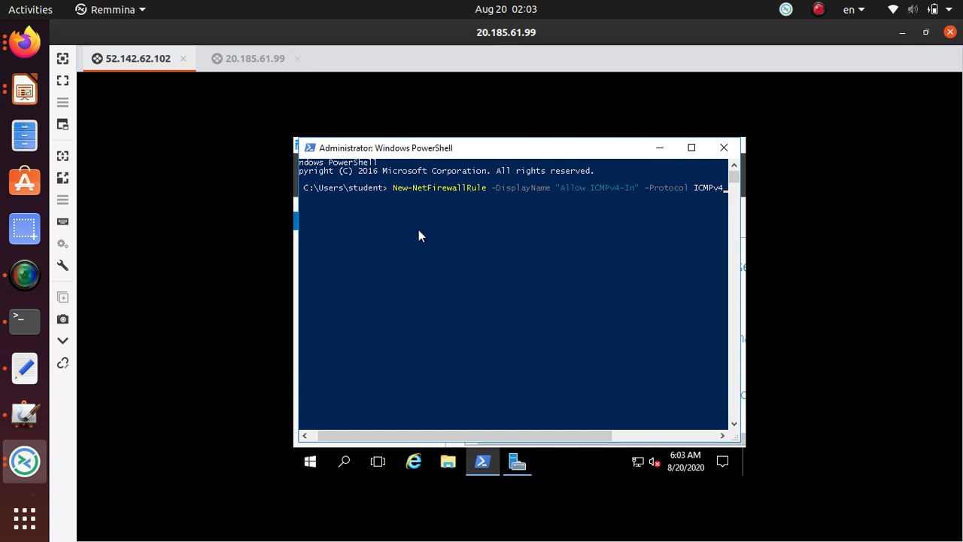
On the 20.185.61.99 session, allow network discovery and launch Windows PowerShell (x86).
click(257, 66)
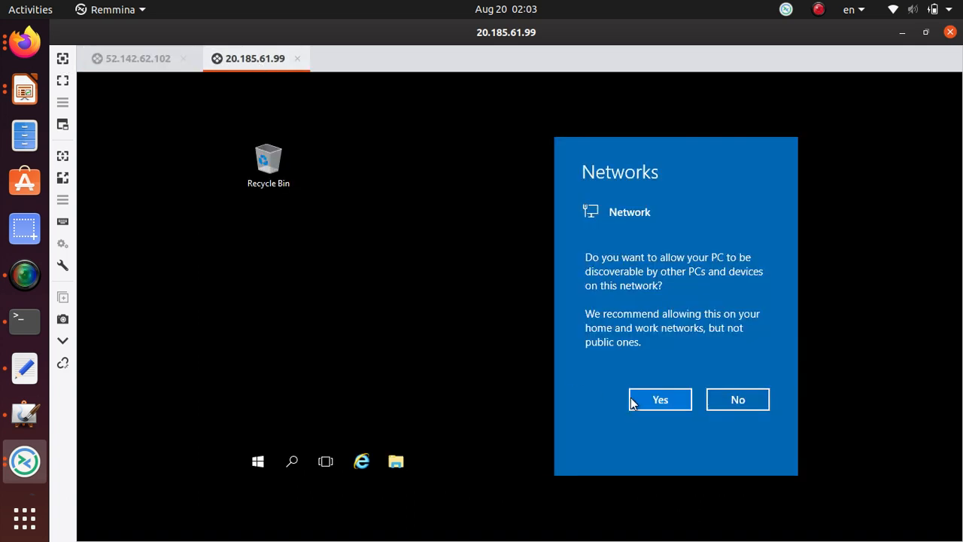
click(655, 398)
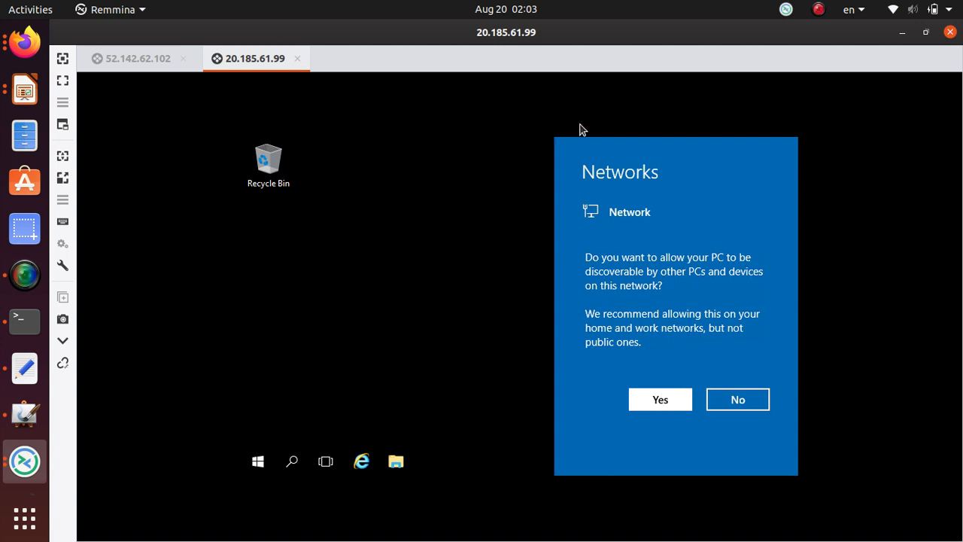
click(292, 463)
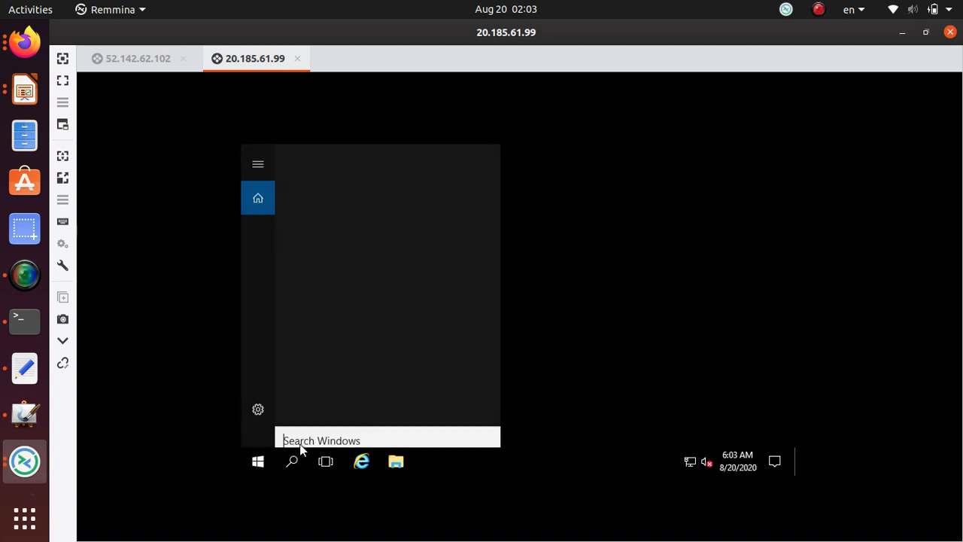
text(p)
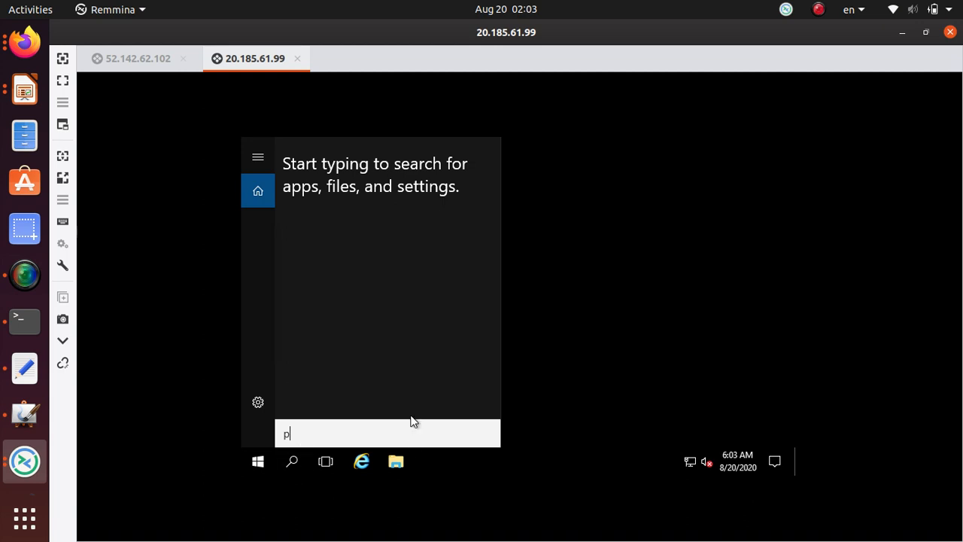
text(o)
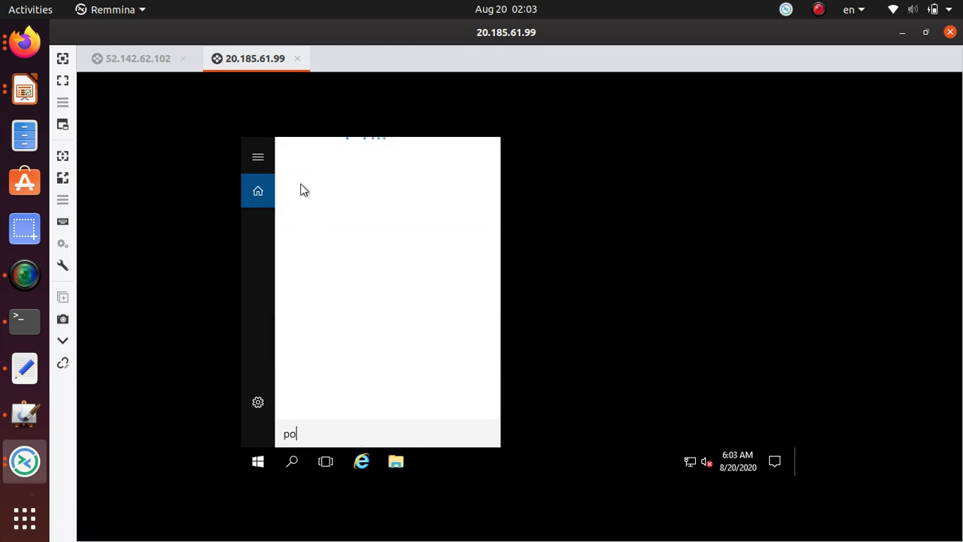
text(wershell)
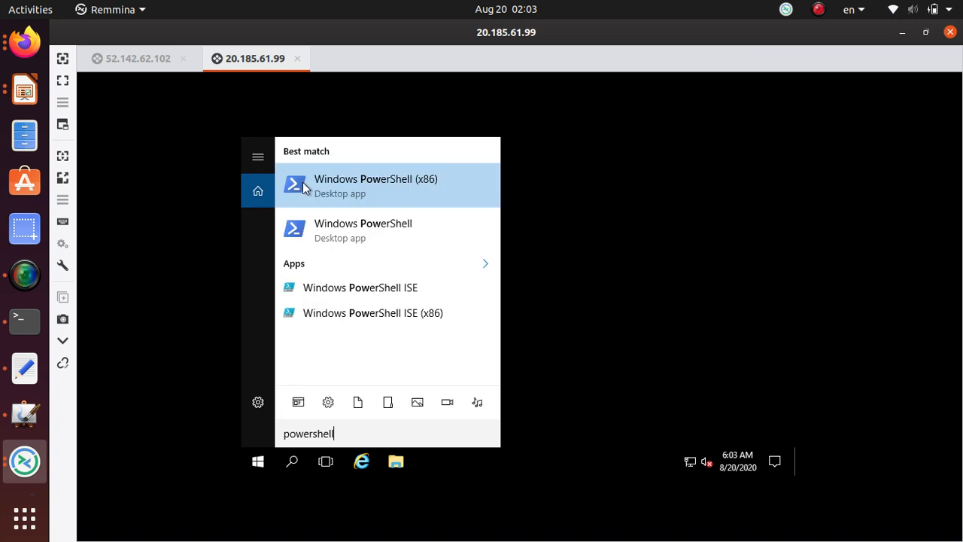
click(348, 183)
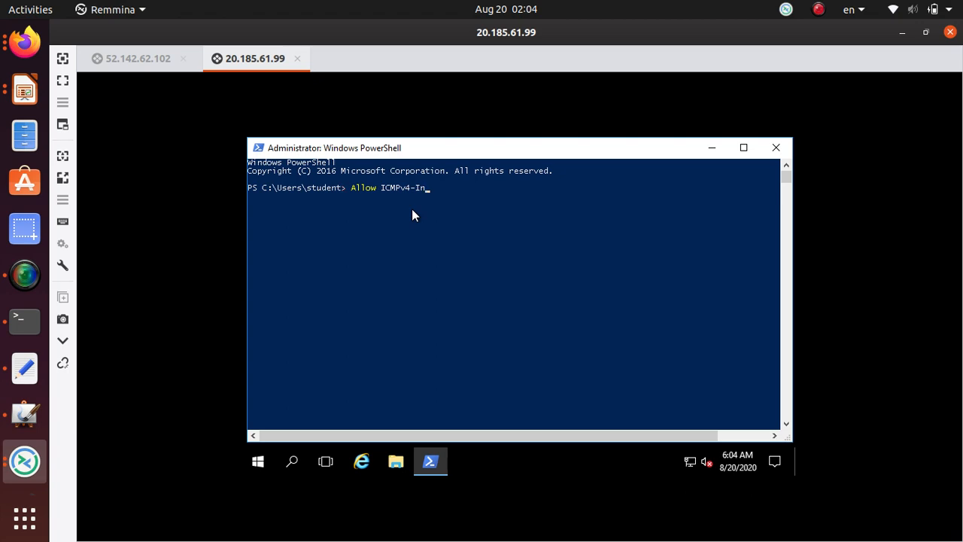
Paste and run the New-NetFirewallRule "Allow ICMPv4-In" command in myVm2's PowerShell.
key(Escape)
click(25, 42)
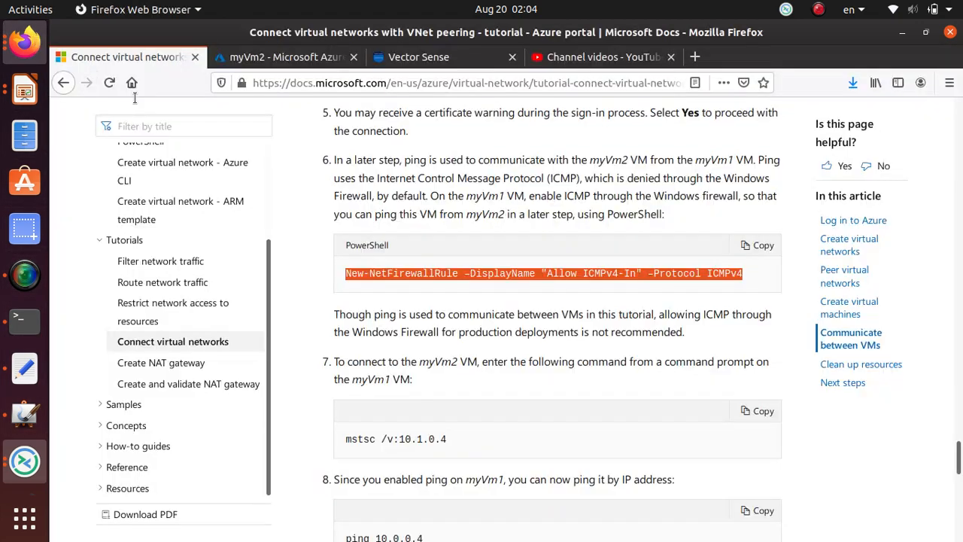
right_click(401, 270)
click(435, 280)
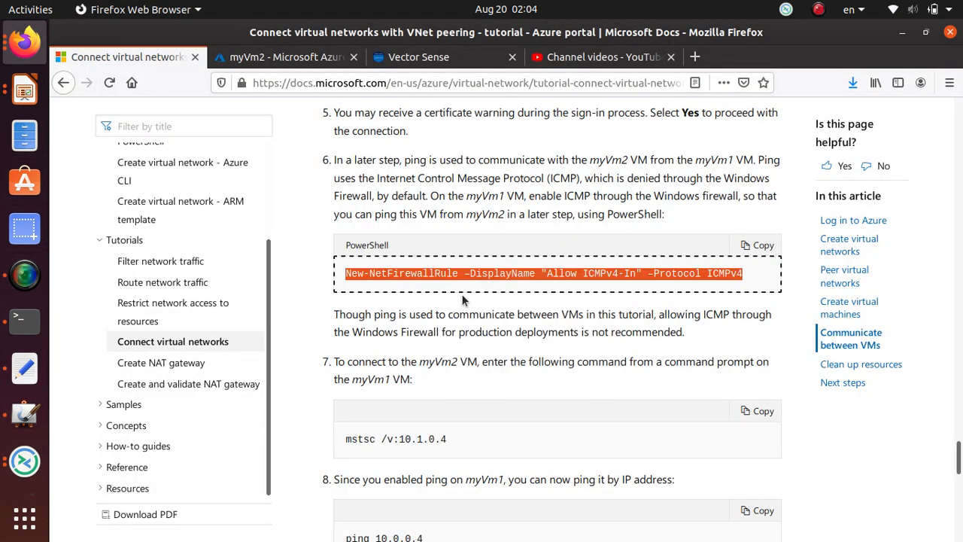
key(alt+Tab)
right_click(447, 254)
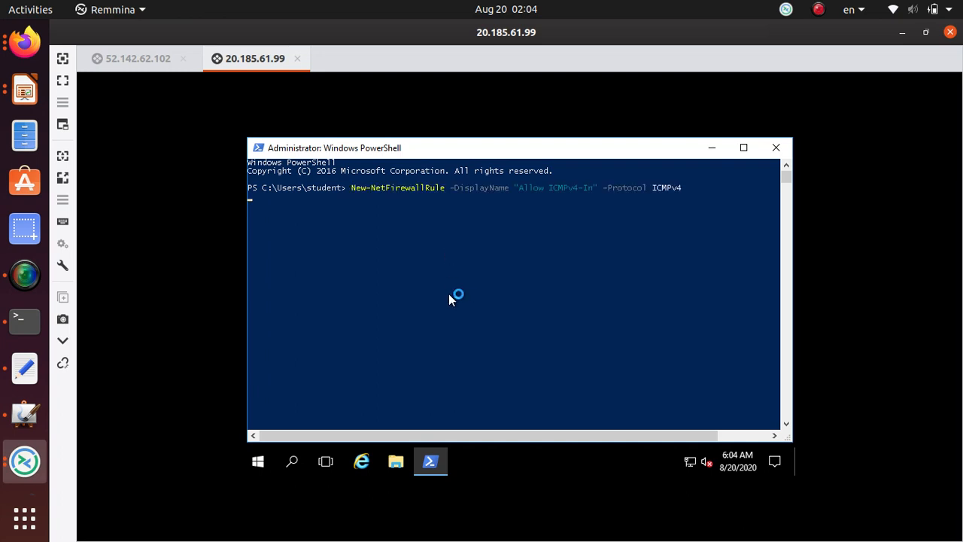
click(138, 60)
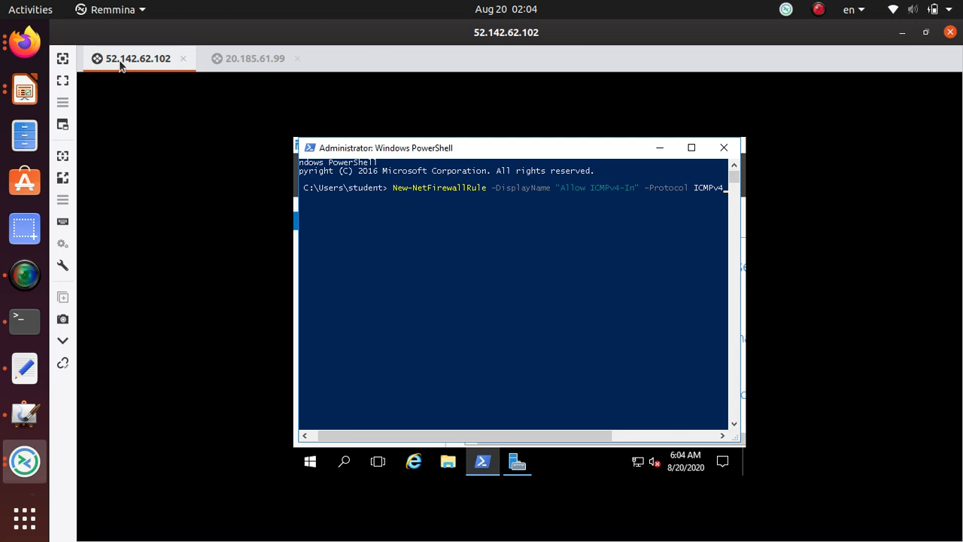
click(265, 60)
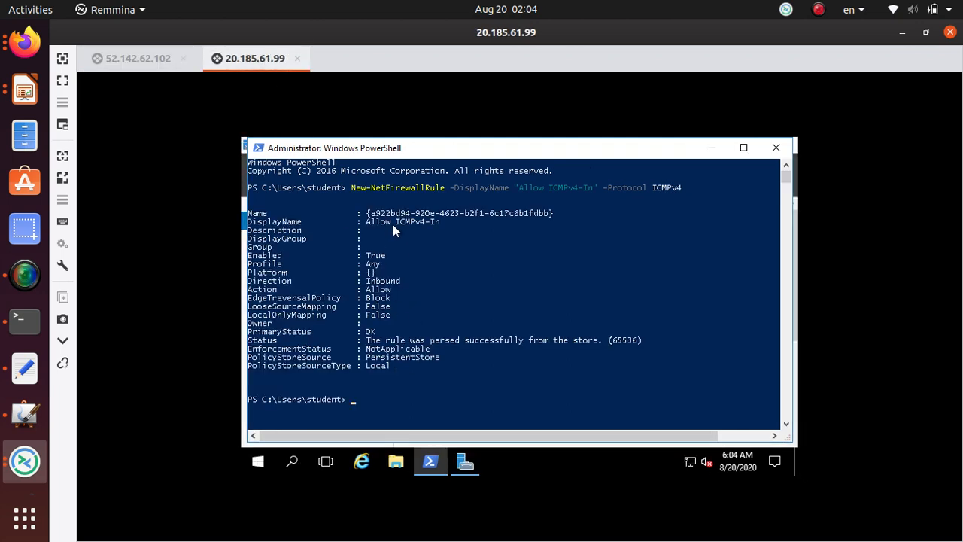
Run hostname on the 20.185.61.99 session, confirming it is myVm2.
click(393, 411)
text(hostname)
key(Return)
drag(272, 407, 245, 409)
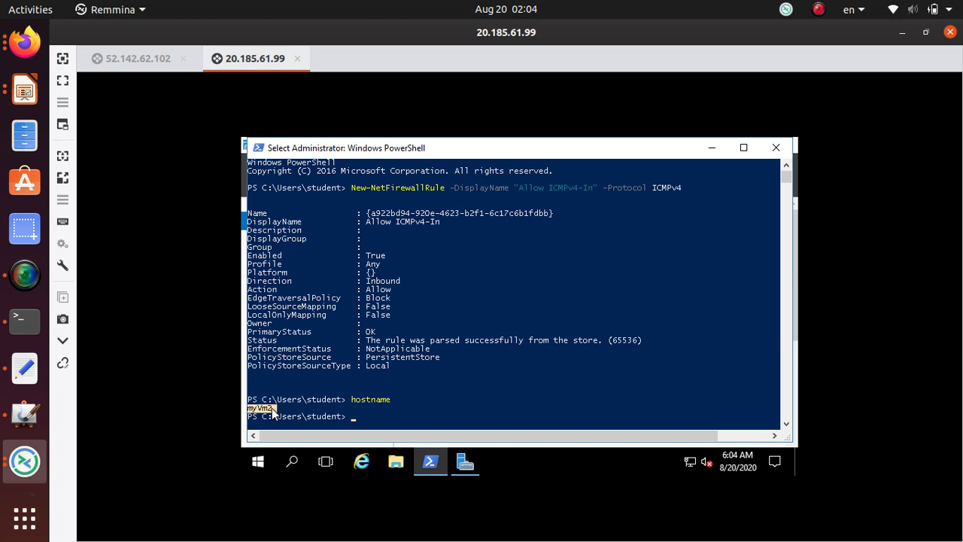
Run the Allow ICMPv4-In firewall command on 52.142.62.102 and confirm its hostname is myVm1.
click(135, 59)
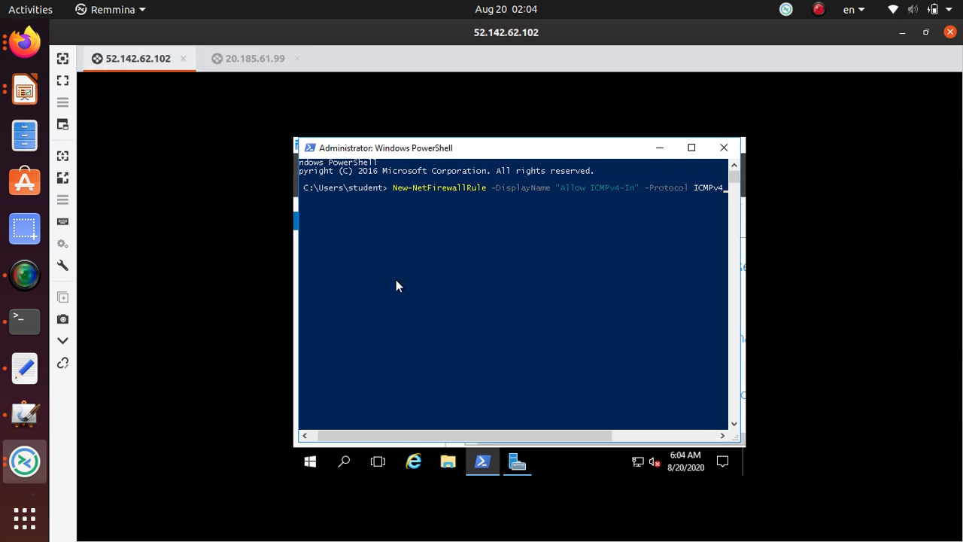
key(Return)
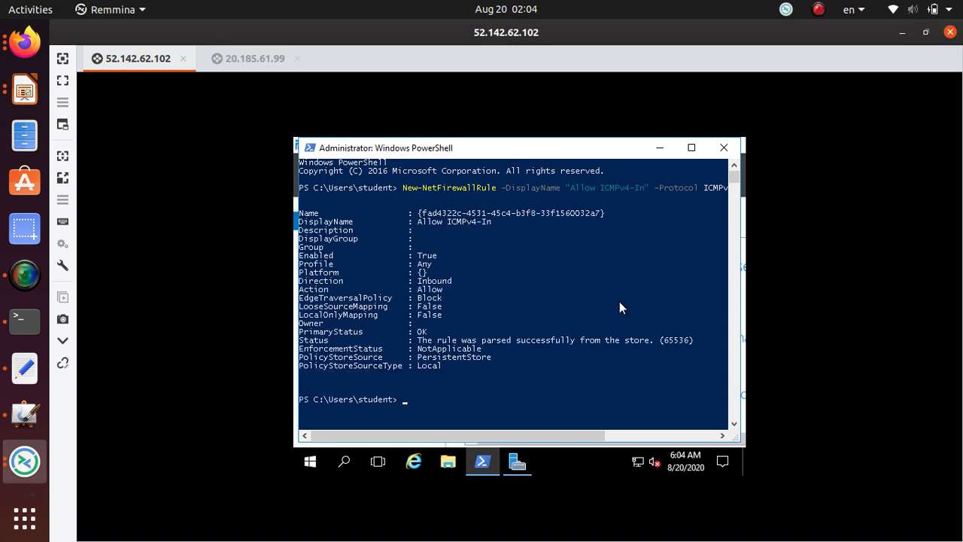
text(hostname)
key(Return)
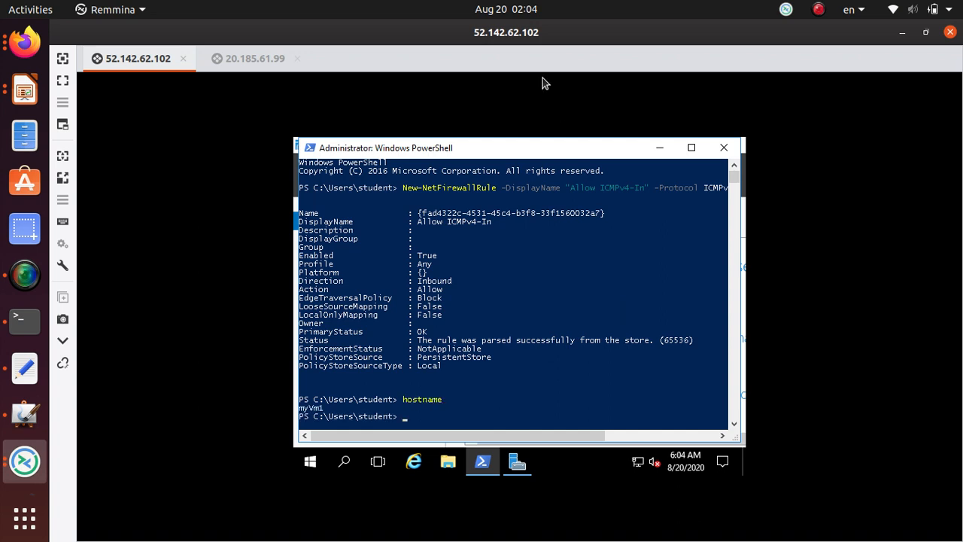
drag(326, 406, 293, 411)
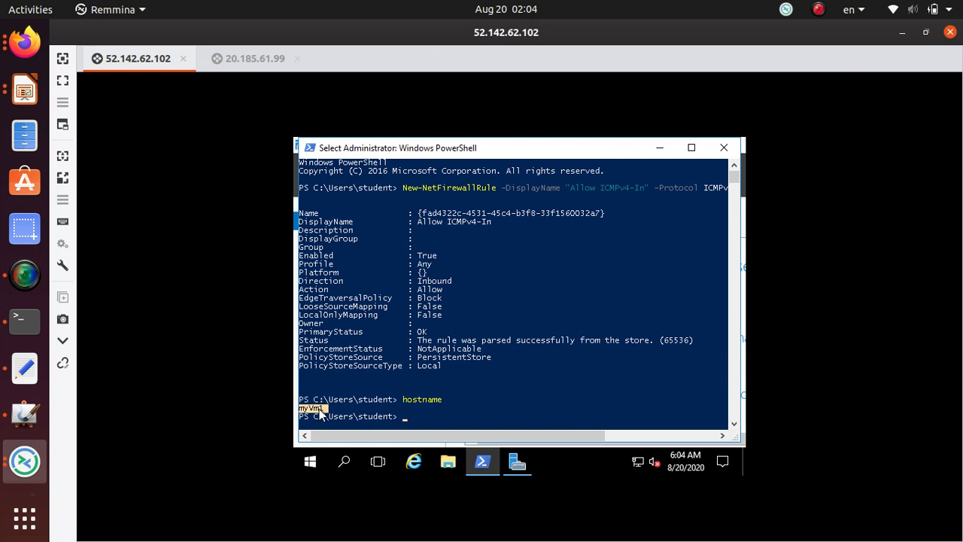
click(443, 407)
Ping myvm2 by name from myVm1, which fails with 'could not find host', then switch to 20.185.61.99.
text(ping m)
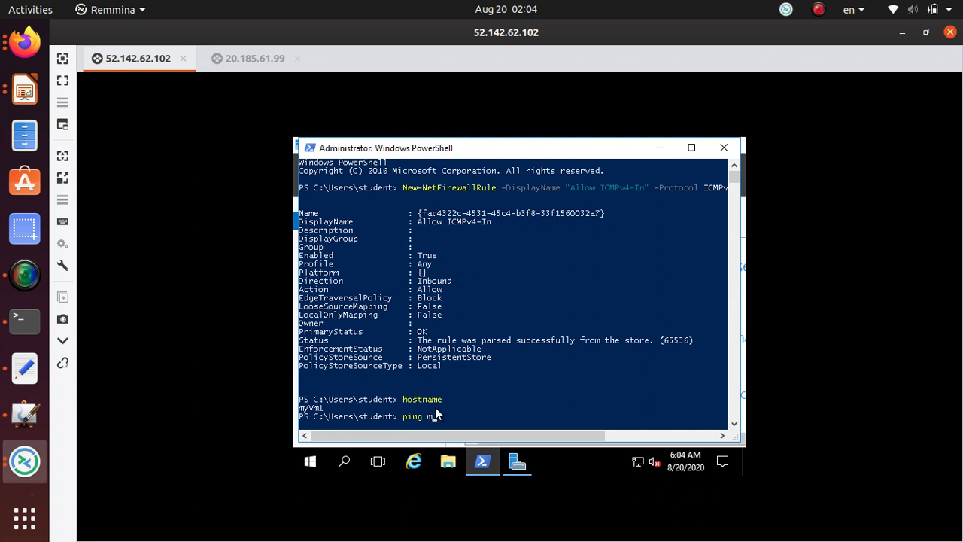
text(yvm2)
key(Return)
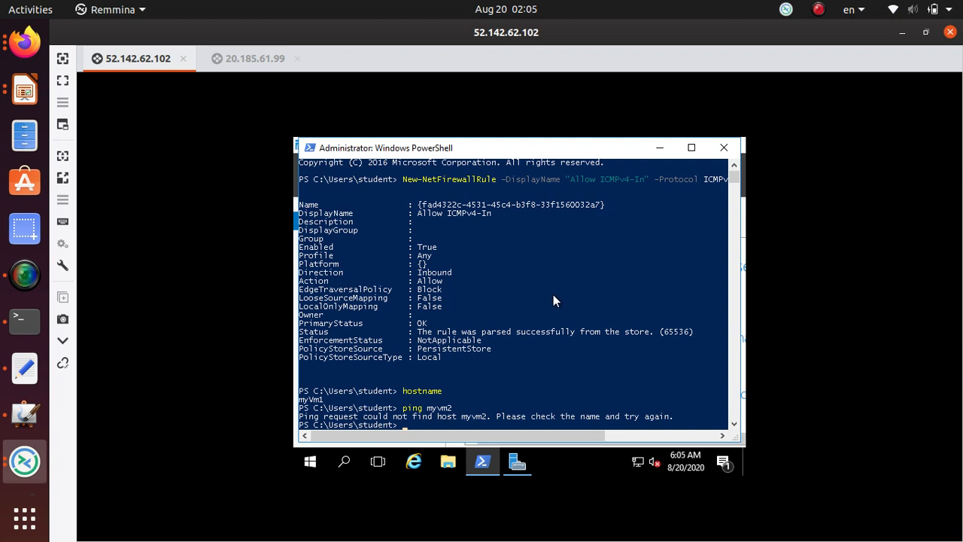
click(252, 58)
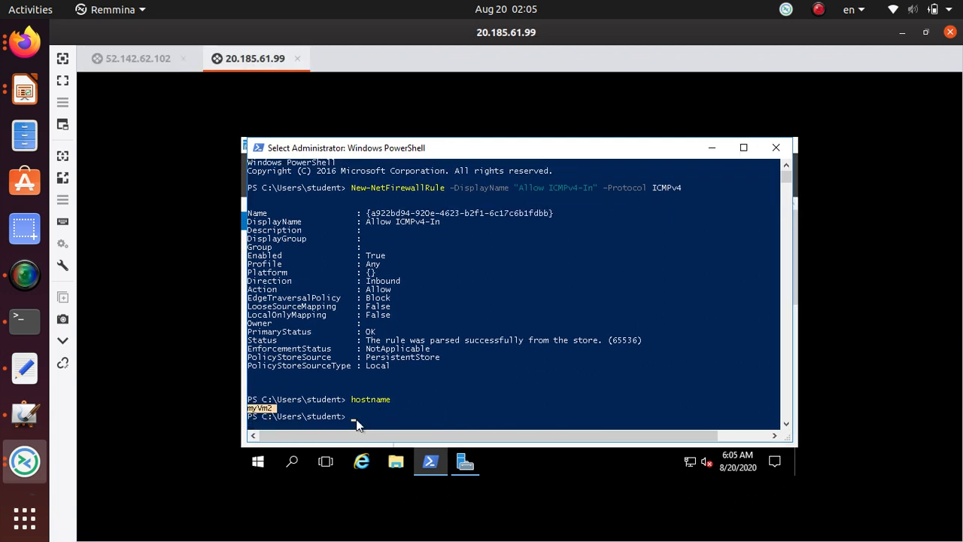
In the Firefox tutorial, select the ping 10.0.0.4 command from step 8 to copy it.
key(alt+Tab)
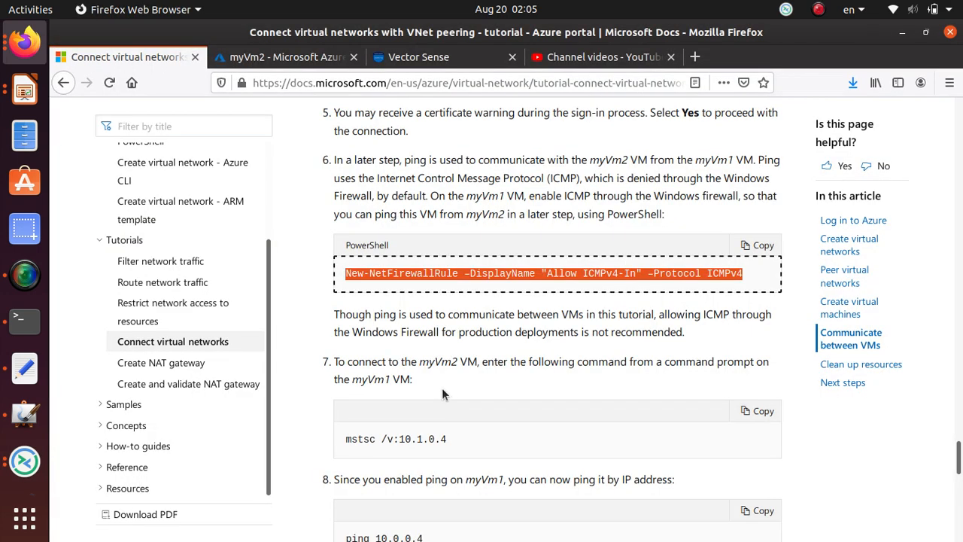
scroll(442, 387, down, 5)
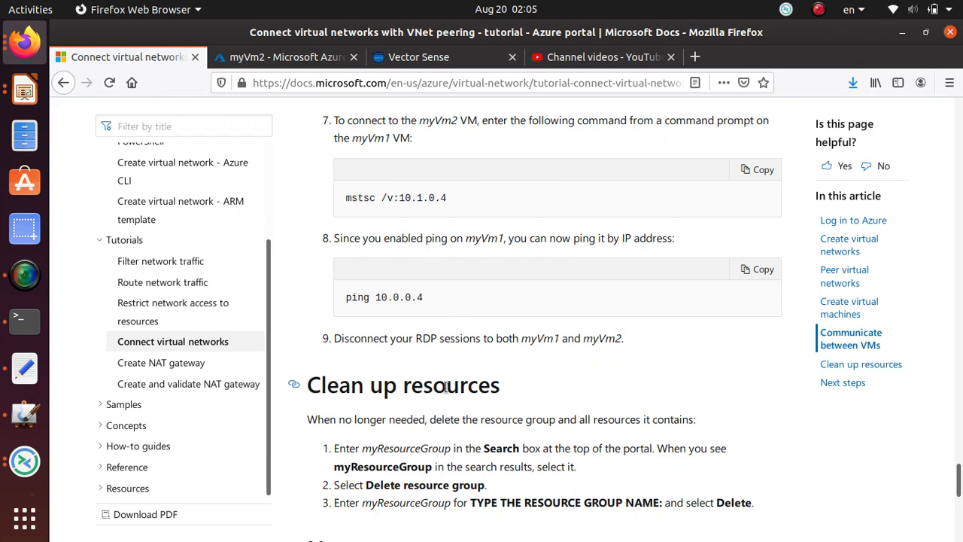
drag(426, 300, 347, 301)
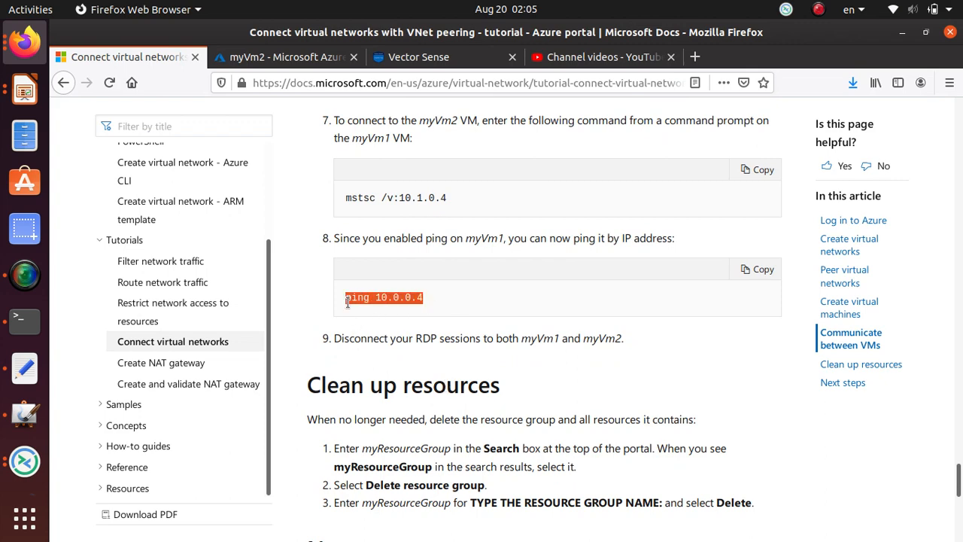
right_click(352, 299)
Copy the ping command and start typing ping at myVm2's PowerShell prompt.
click(380, 309)
key(alt+Tab)
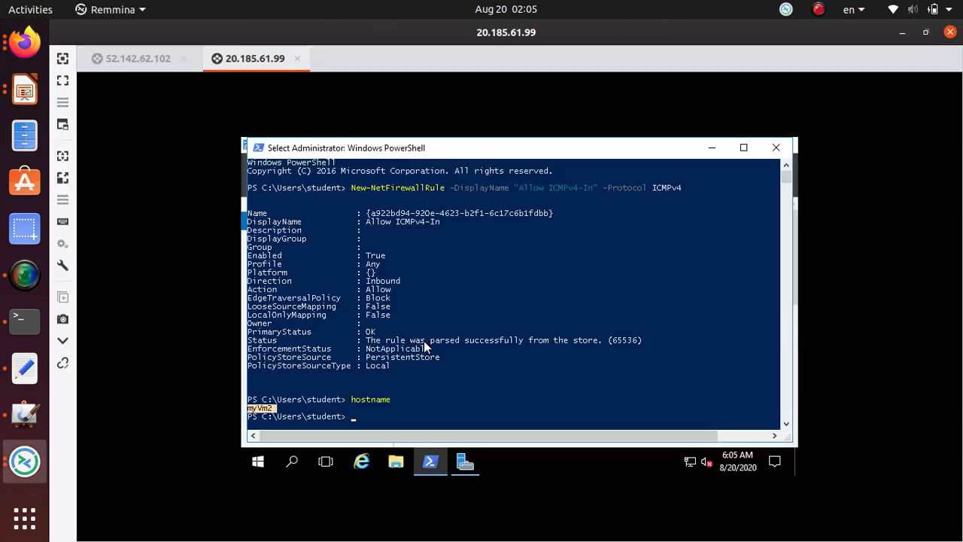
click(414, 418)
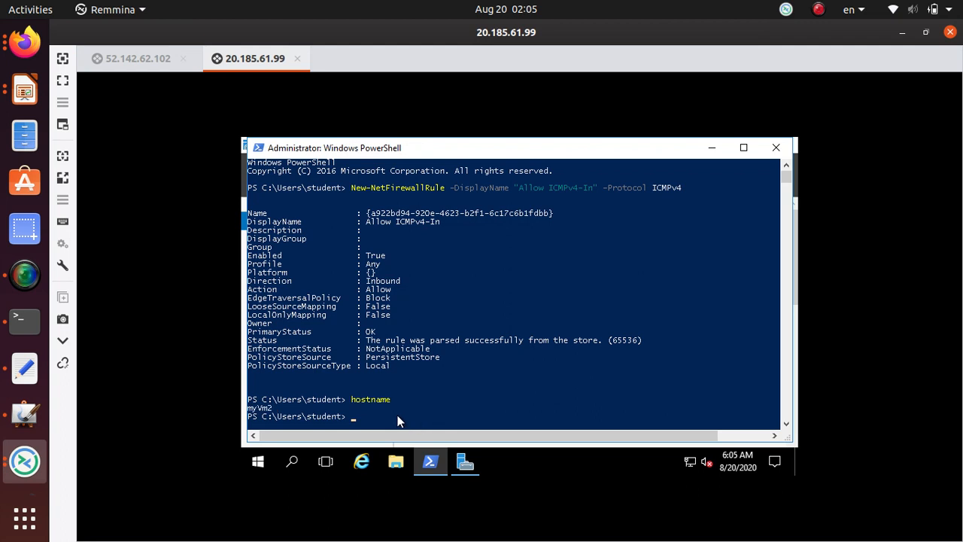
right_click(398, 421)
key(BackSpace)
key(BackSpace)
key(BackSpace)
key(BackSpace)
key(BackSpace)
text(ping)
Run ipconfig in the 52.142.62.102 session and copy myVm1's IPv4 address 10.0.0.4.
click(110, 60)
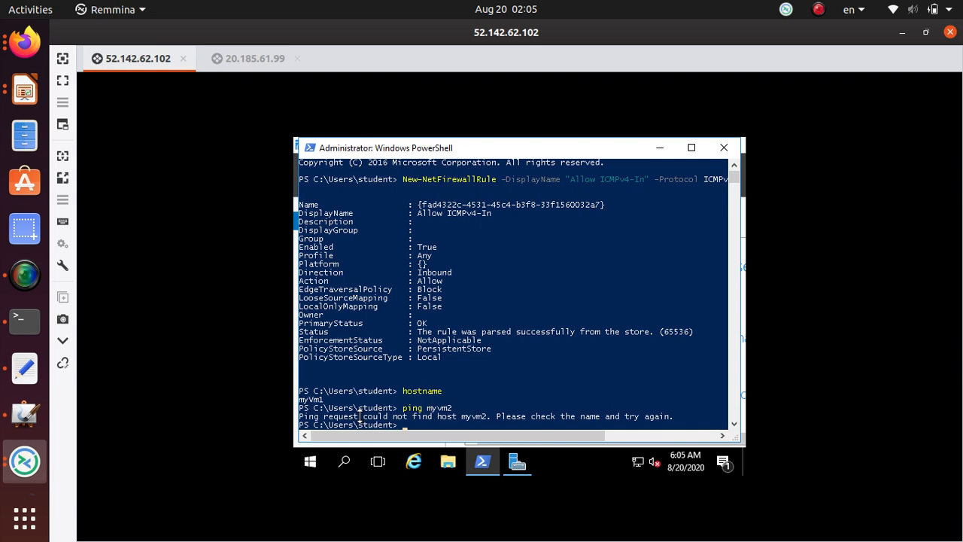
click(435, 428)
click(436, 418)
text(ipcon)
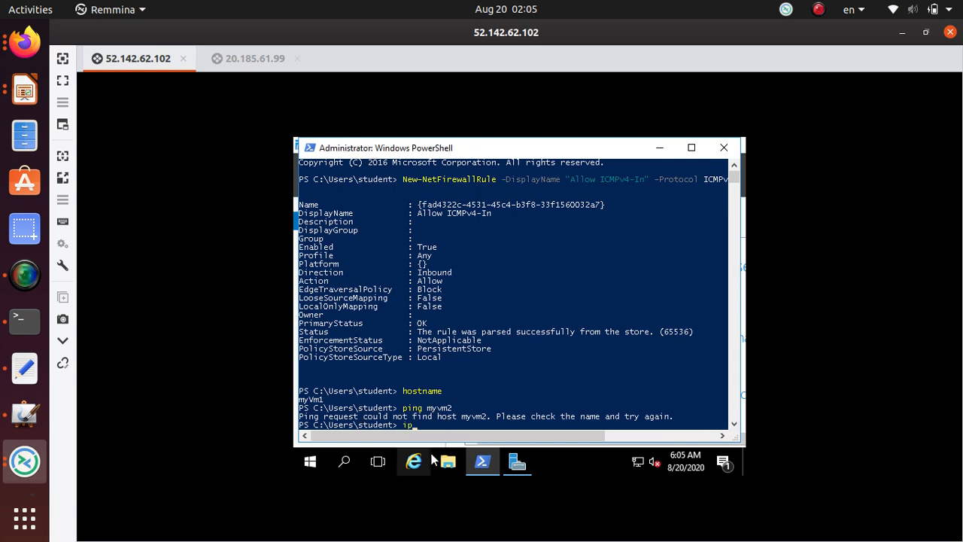
text(fig)
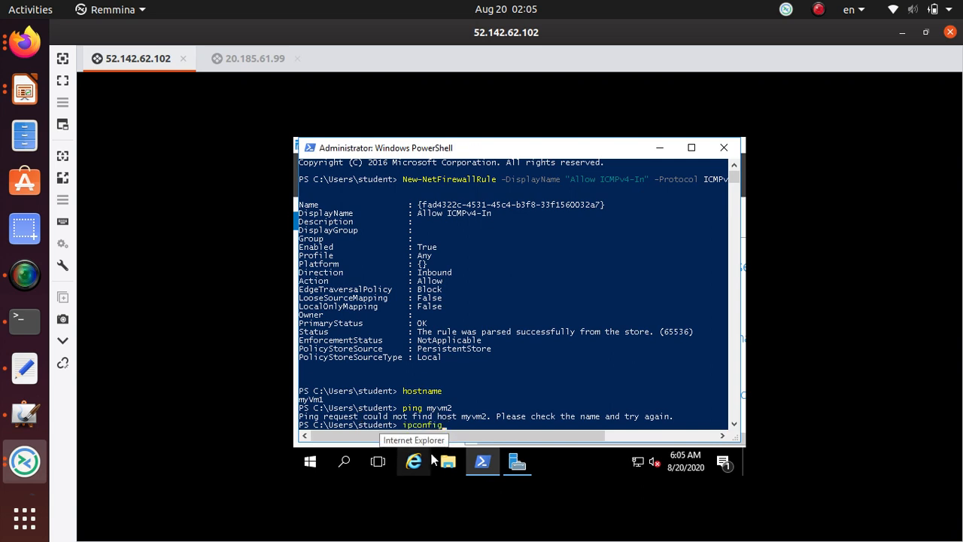
key(Return)
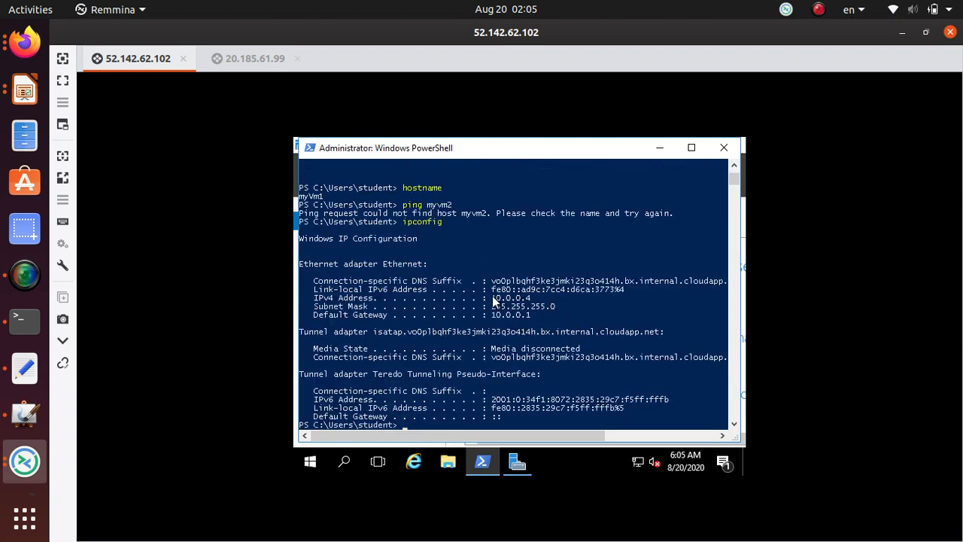
drag(492, 296, 529, 300)
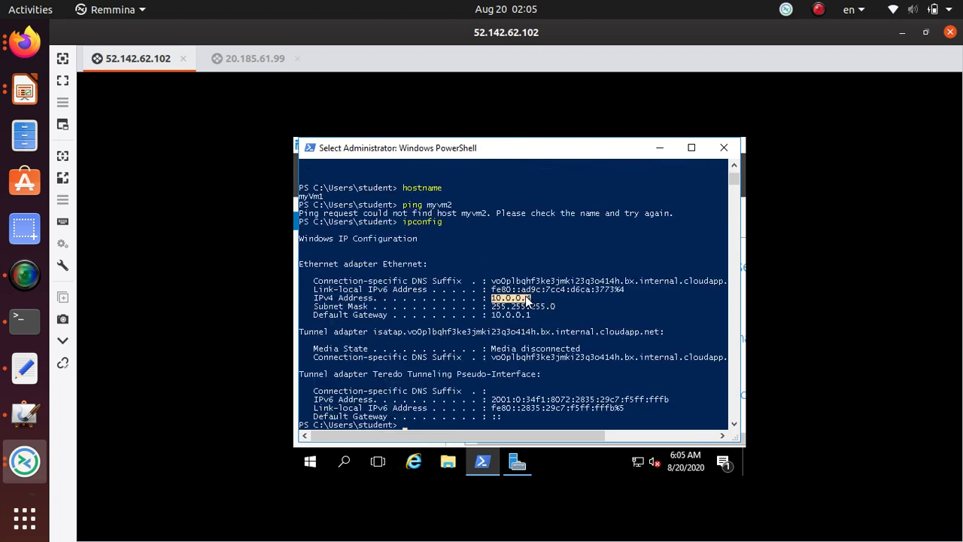
right_click(519, 297)
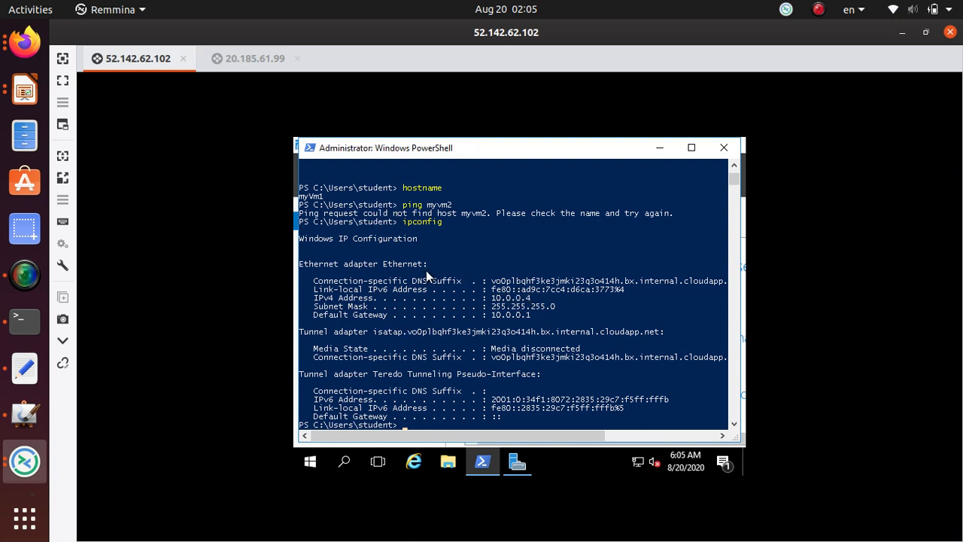
scroll(424, 274, up, 1)
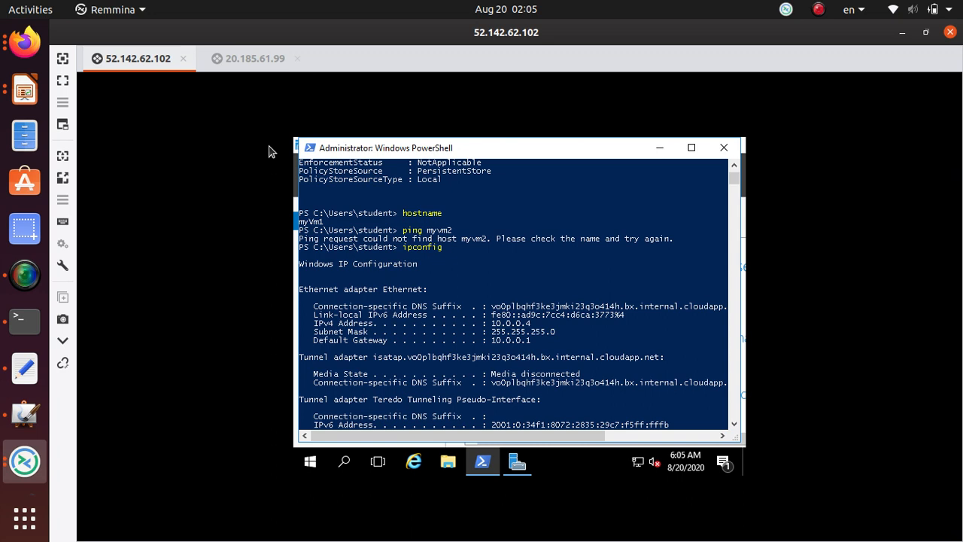
Ping 10.0.0.4 from myVm2, review the four replies, then type ping myVm1.
click(268, 59)
text(10.0.0.4)
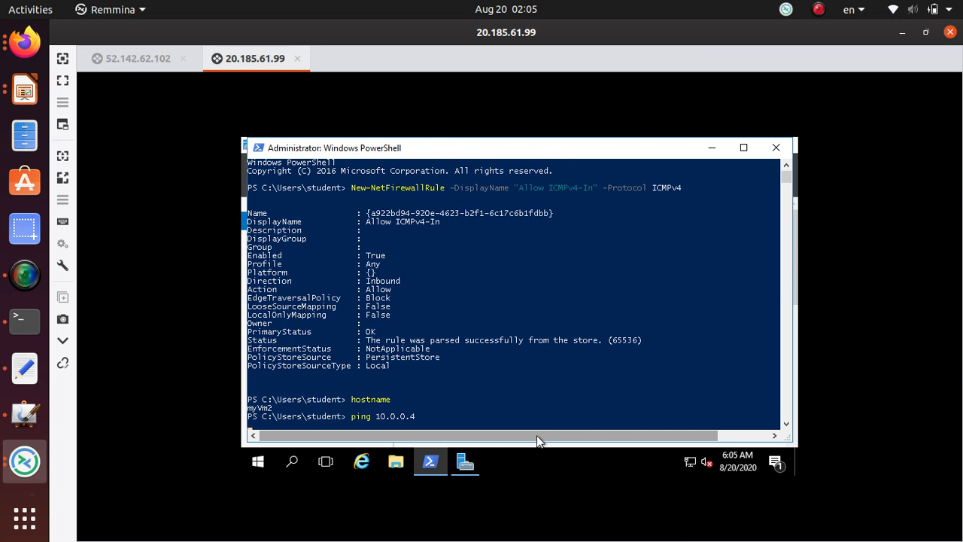
key(Return)
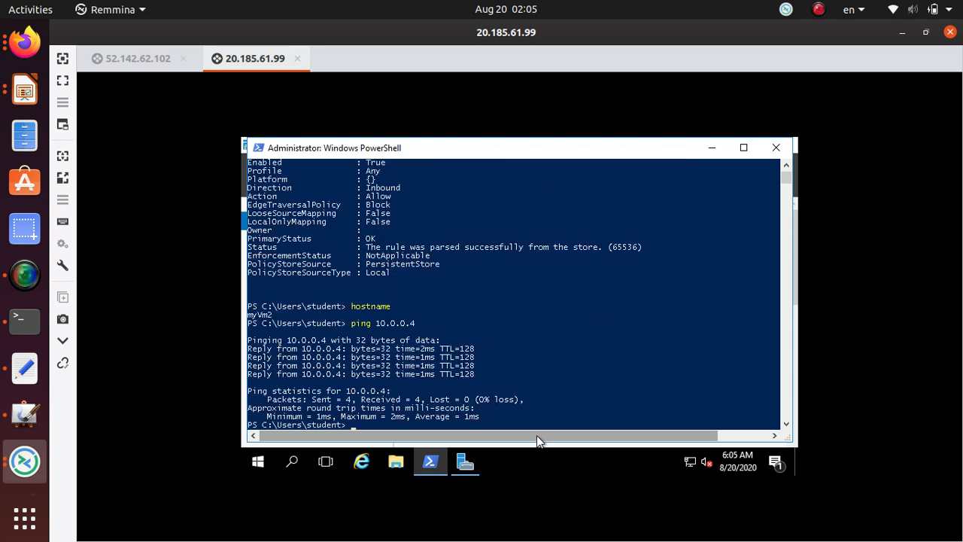
drag(482, 374, 416, 357)
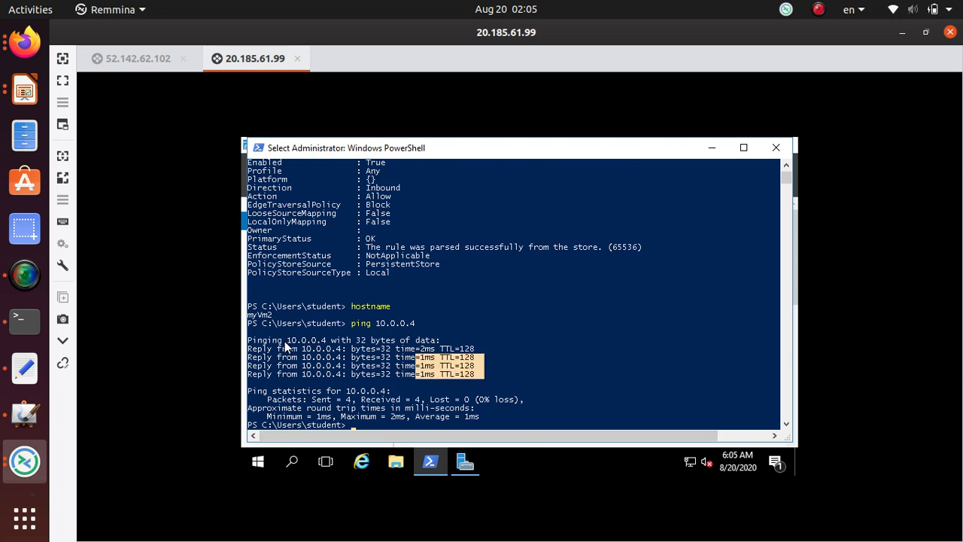
drag(285, 345, 248, 340)
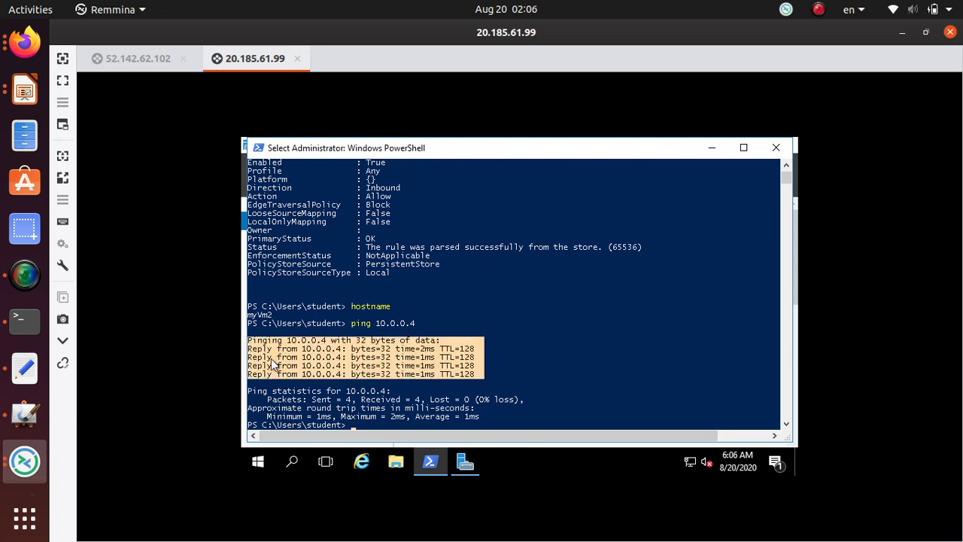
click(406, 418)
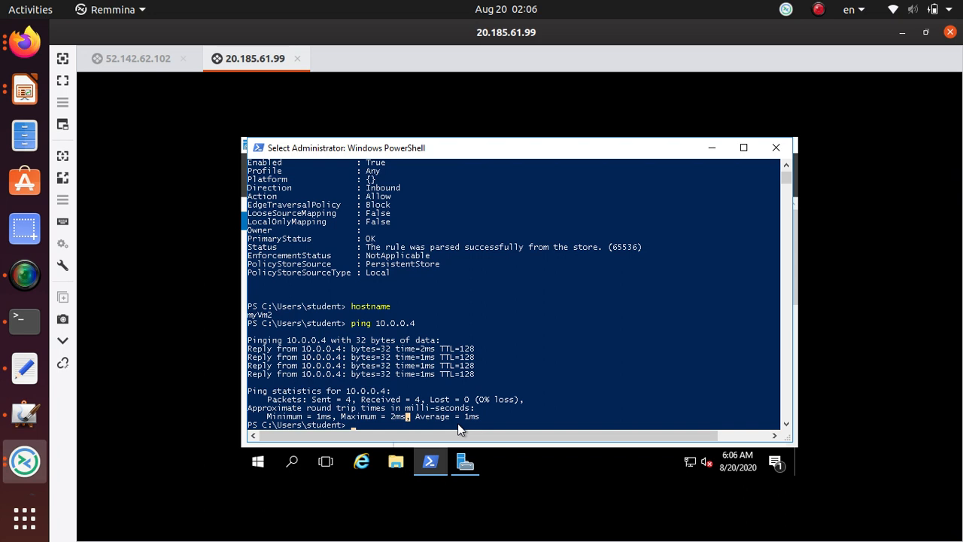
text(ping )
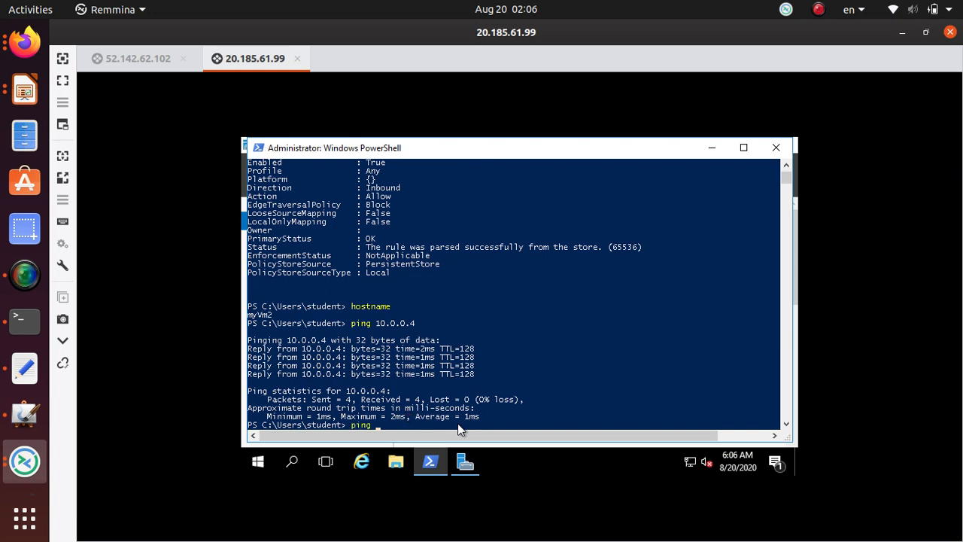
text(myVm1)
Run ping myVm1 by name from myVm2 and review the result.
key(Return)
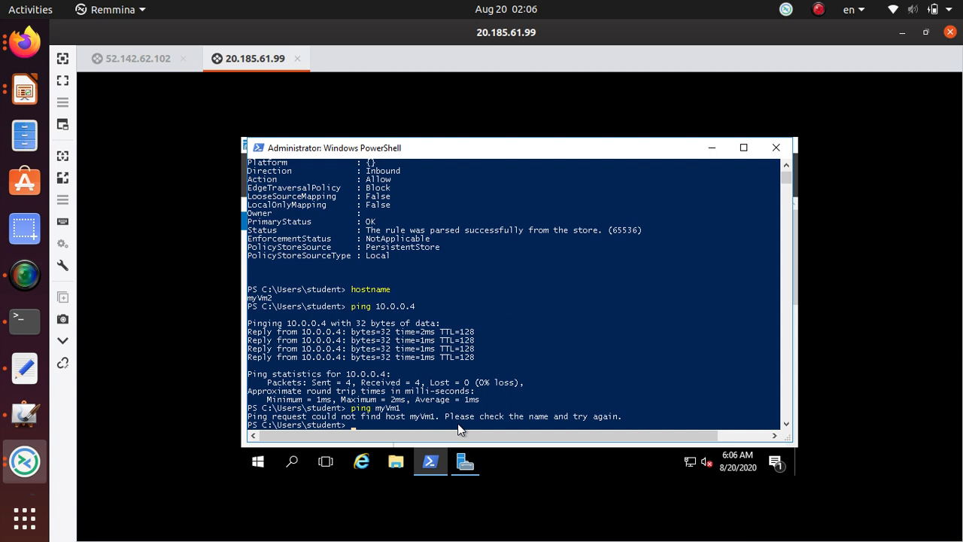
drag(478, 358, 250, 334)
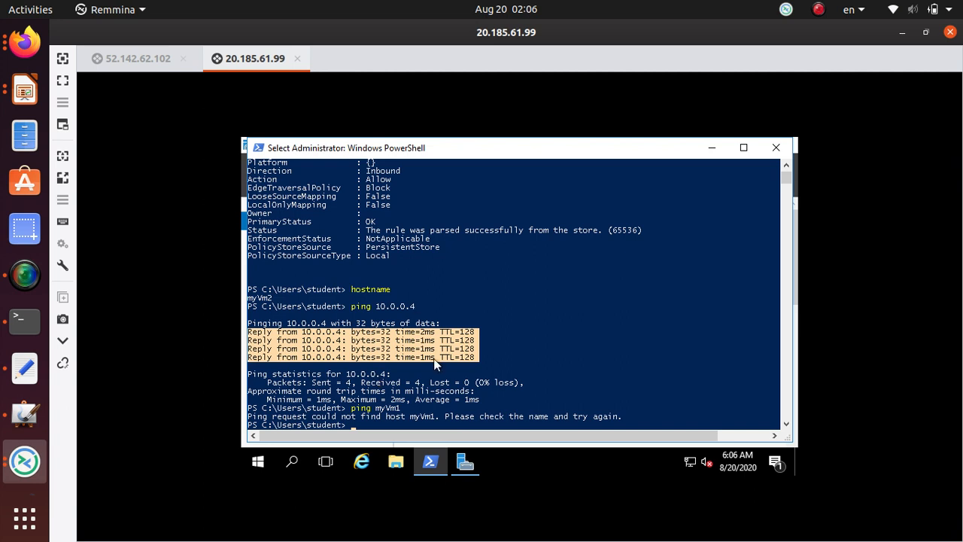
click(416, 418)
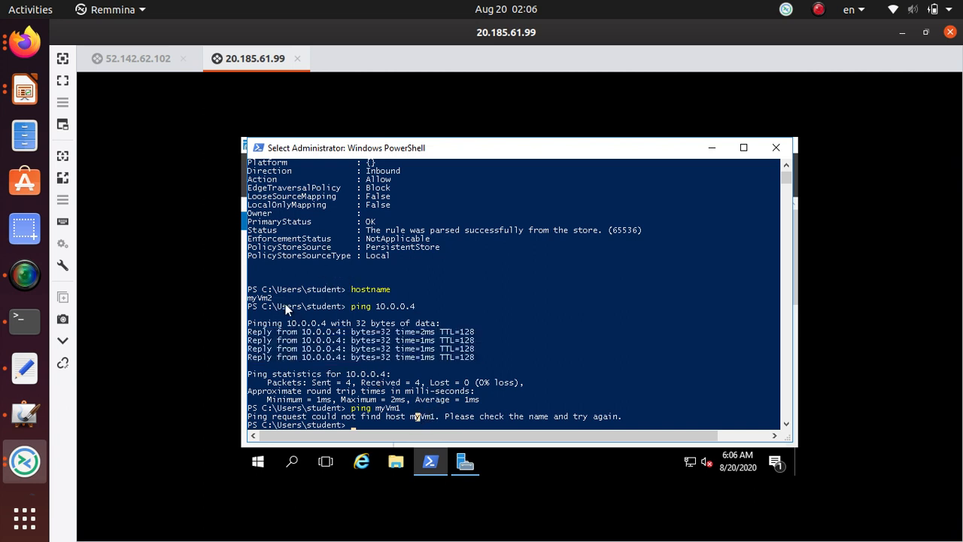
Run ipconfig on myVm2 and copy its IPv4 address 10.1.0.4.
double_click(259, 300)
key(ctrl+c)
text(ip)
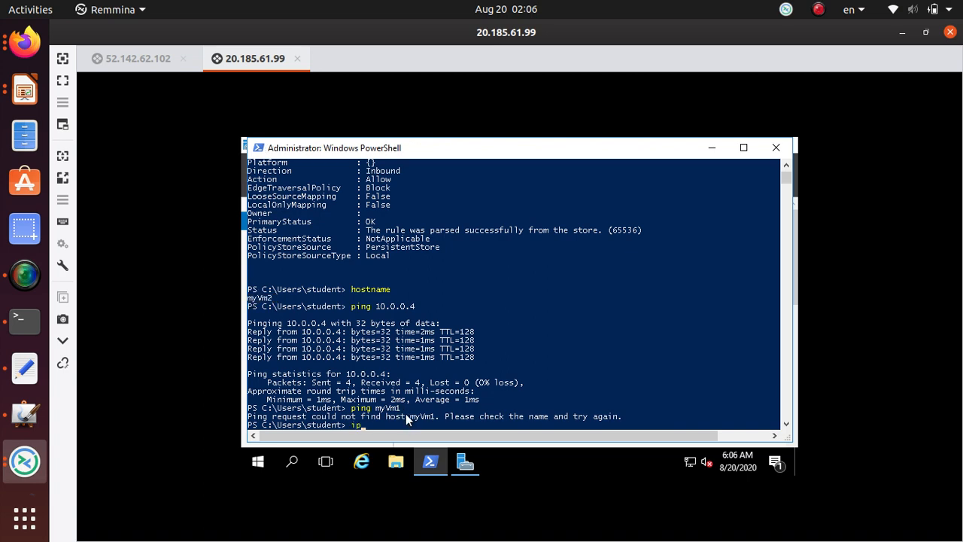
text(config)
key(Return)
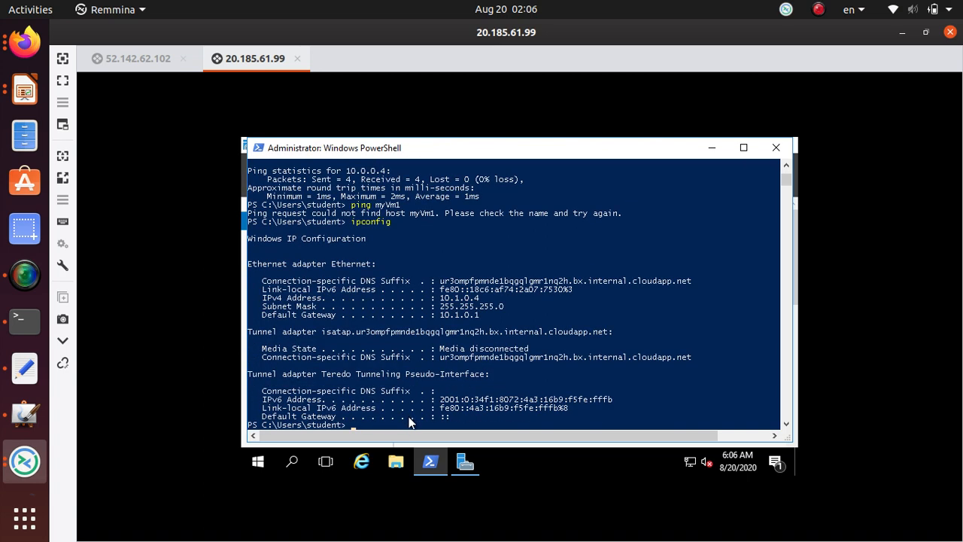
double_click(474, 300)
key(ctrl+c)
In the 52.142.62.102 session, run hostname to confirm it is myVm1.
click(135, 57)
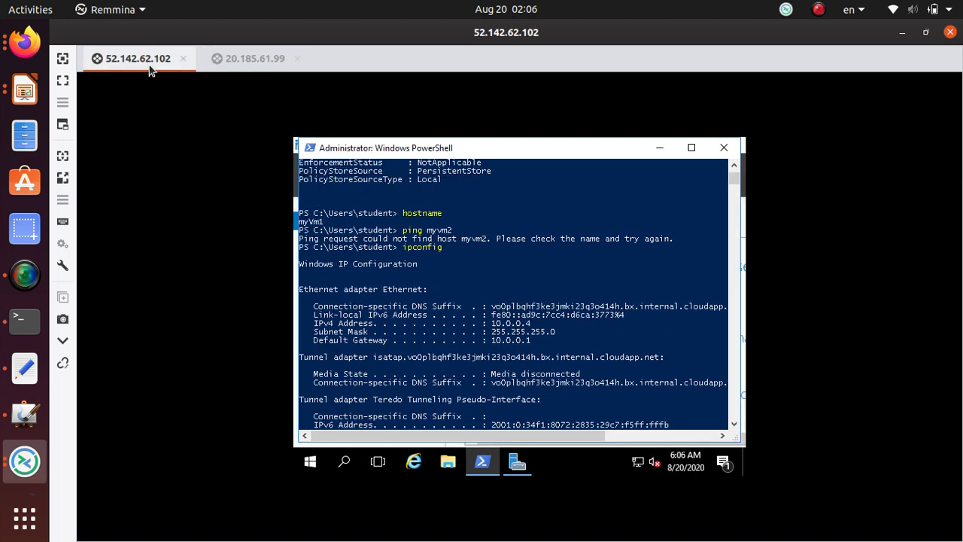
click(482, 338)
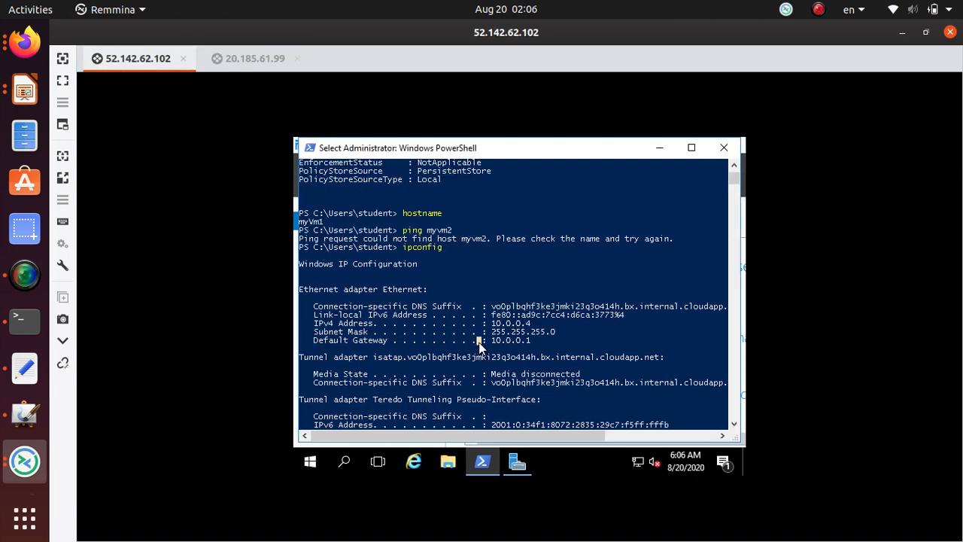
scroll(486, 338, down, 8)
scroll(491, 333, up, 1)
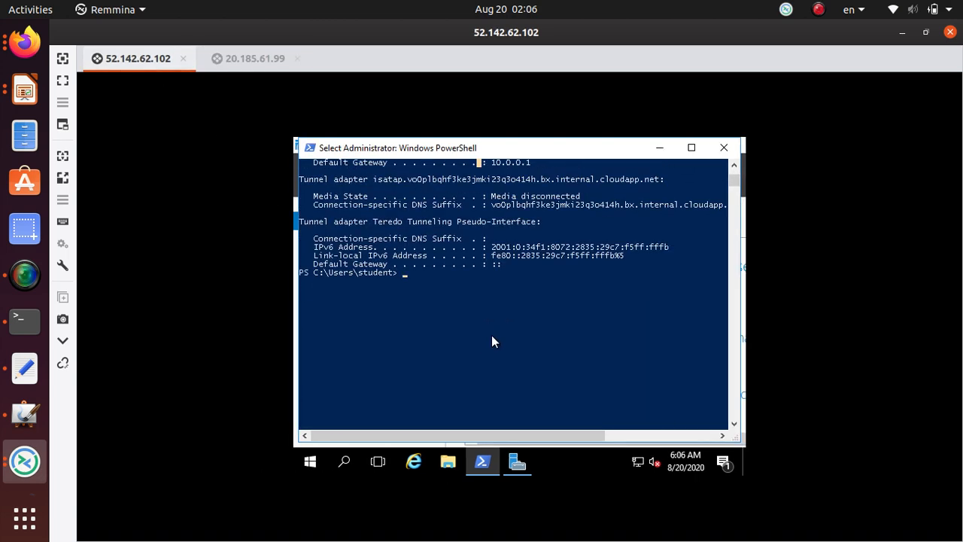
text(hostname)
key(Return)
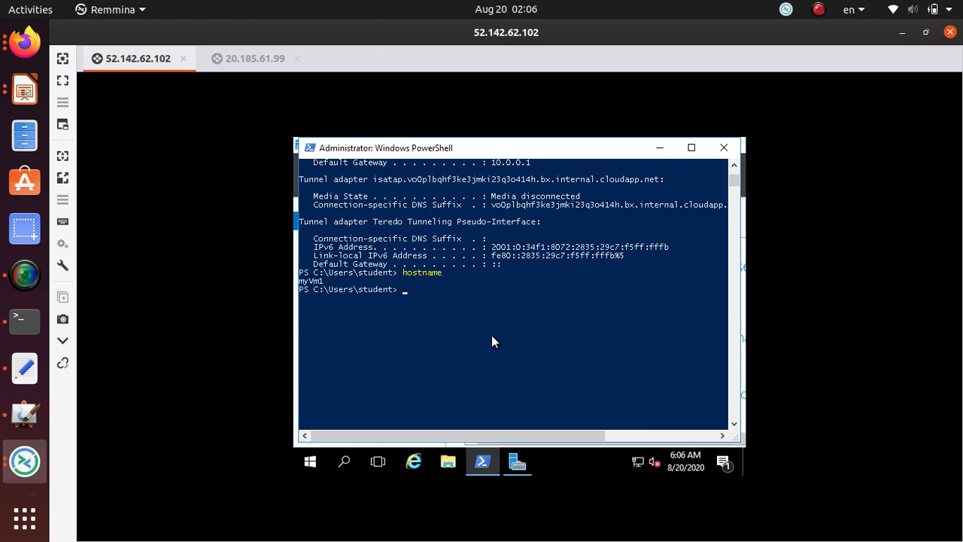
Ping myVm2's private address 10.1.0.4 from myVm1 and check the replies.
text(ping 10.1.0.4)
key(Return)
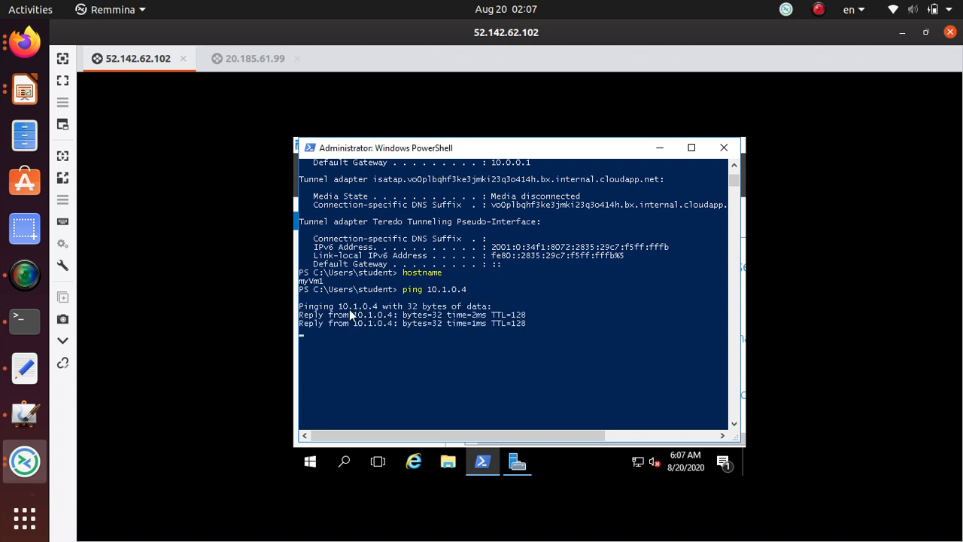
click(428, 289)
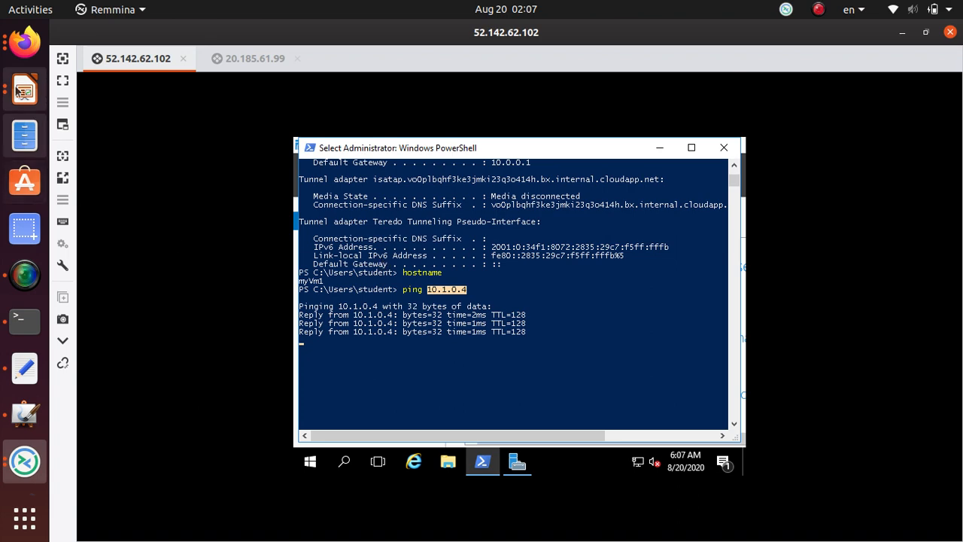
Bring Firefox forward and scroll the tutorial to the Create virtual machines Basics settings table.
click(25, 42)
scroll(371, 300, down, 10)
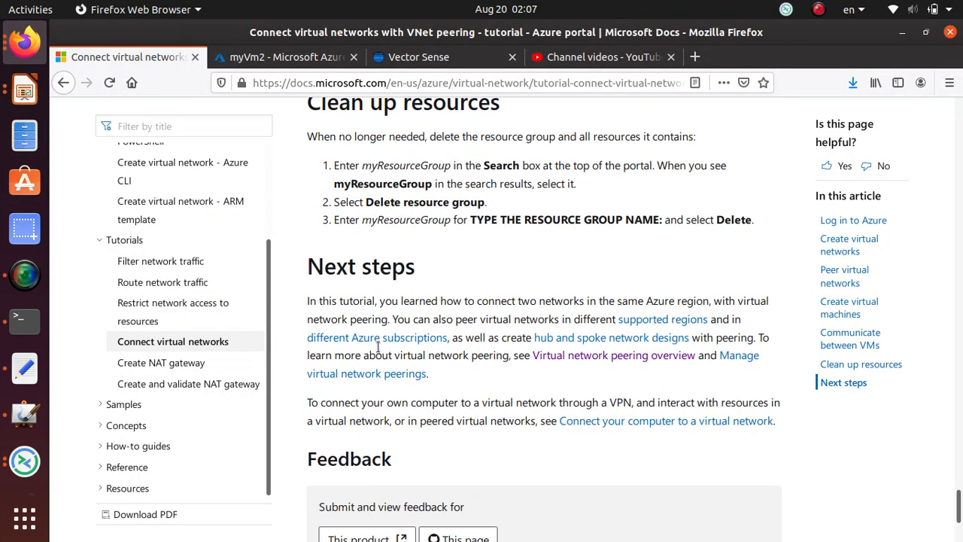
scroll(380, 349, up, 3)
scroll(380, 347, up, 1)
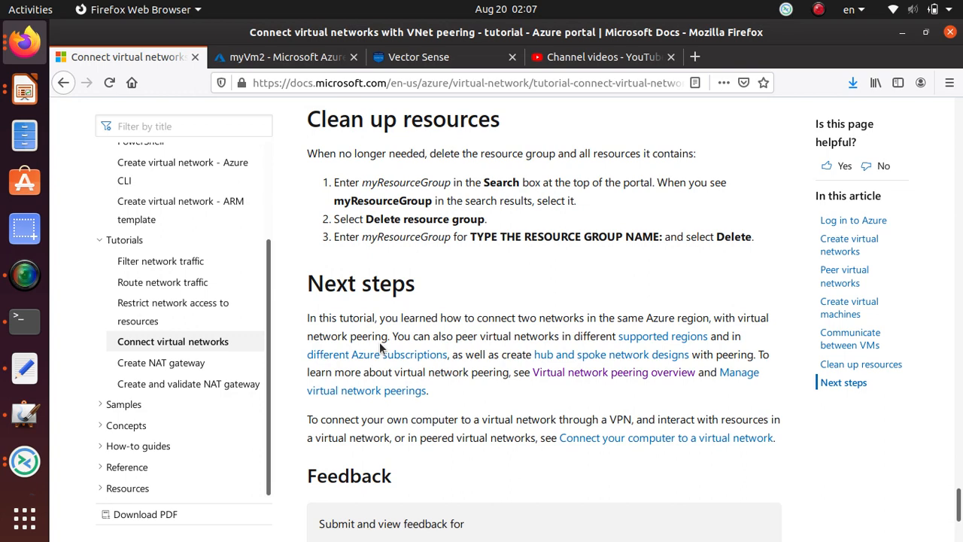
scroll(208, 361, up, 3)
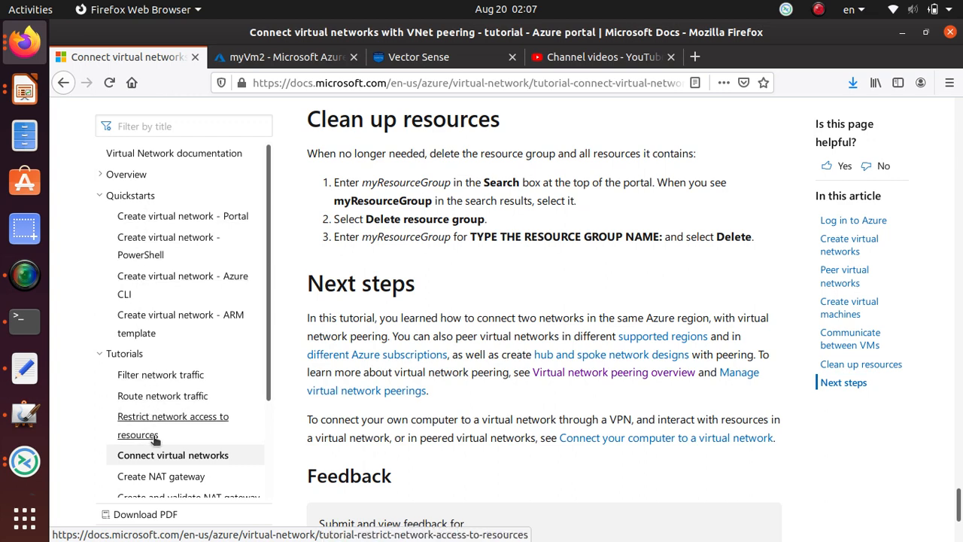
scroll(162, 425, down, 1)
scroll(163, 425, down, 2)
scroll(276, 413, down, 2)
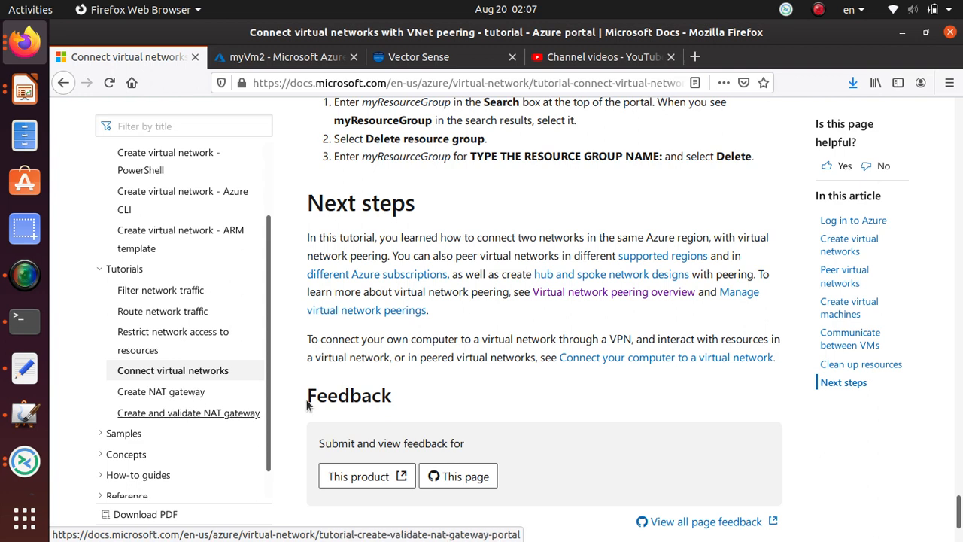
scroll(447, 368, up, 4)
scroll(447, 363, up, 8)
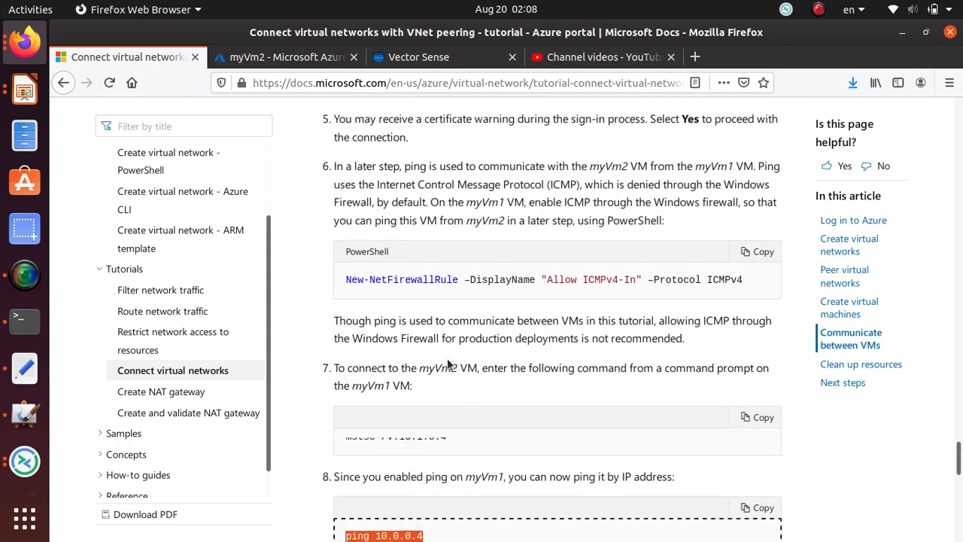
scroll(447, 360, up, 10)
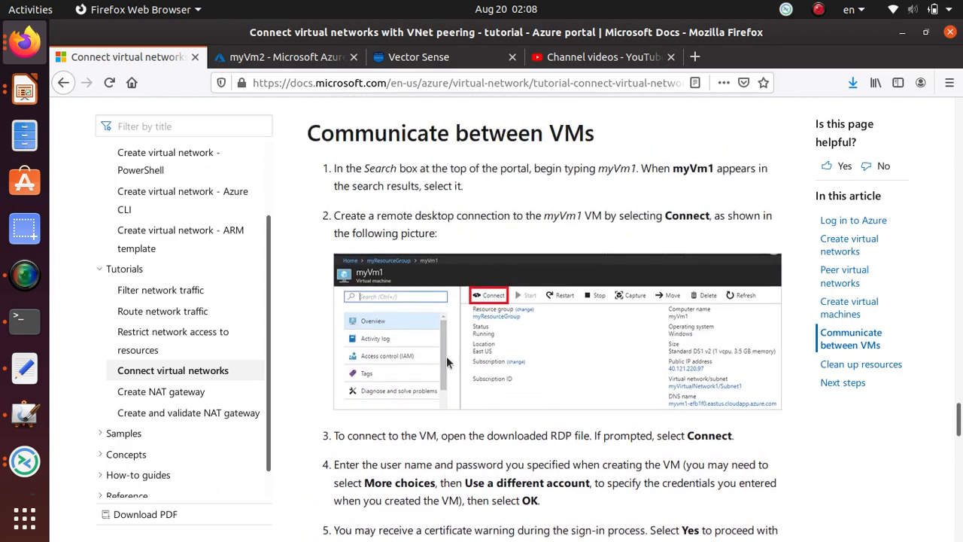
scroll(443, 335, up, 2)
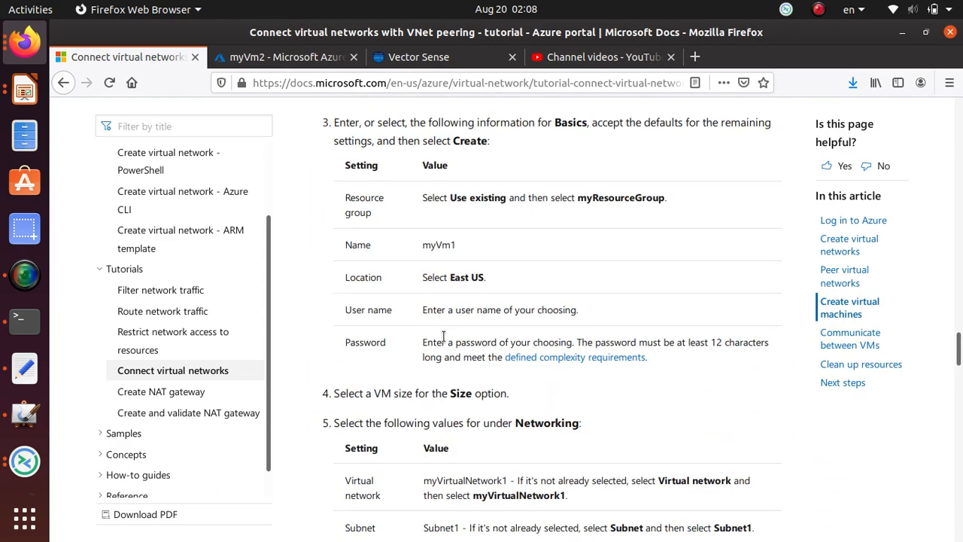